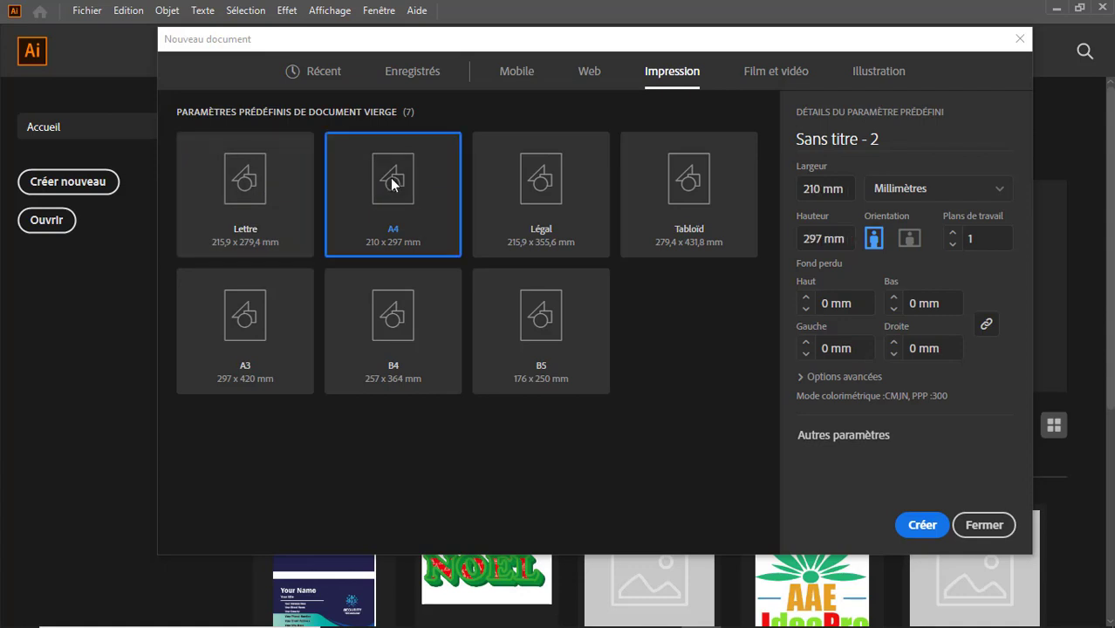
Name the new A4 print document "Busniss Card Design" and switch its units to inches (Pouces).
left_click(837, 138)
type("Busniss Card Design")
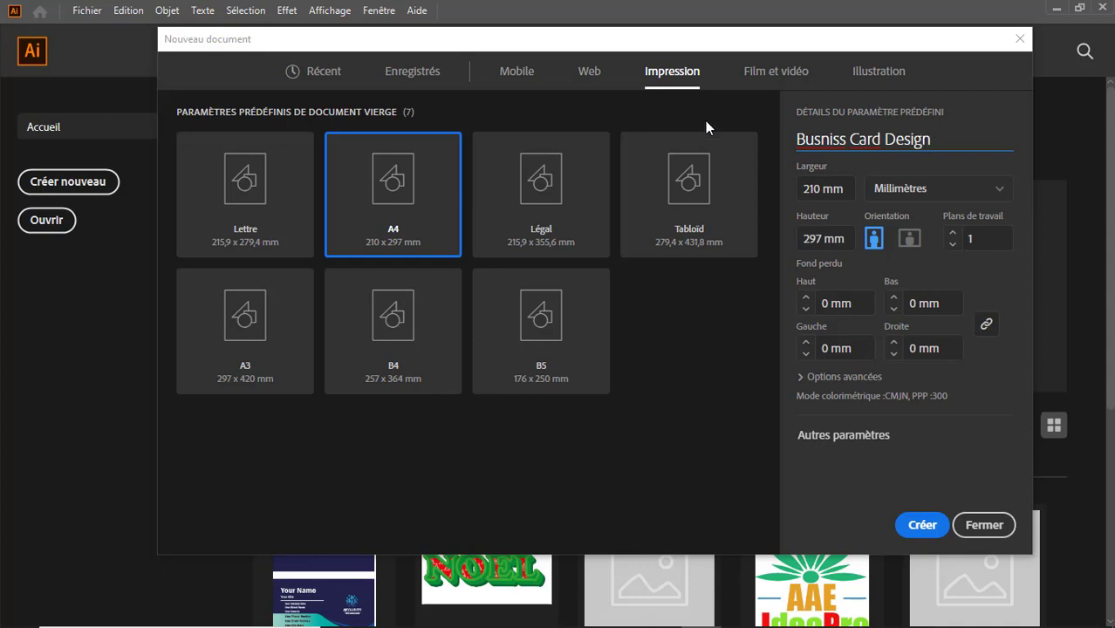
left_click(983, 188)
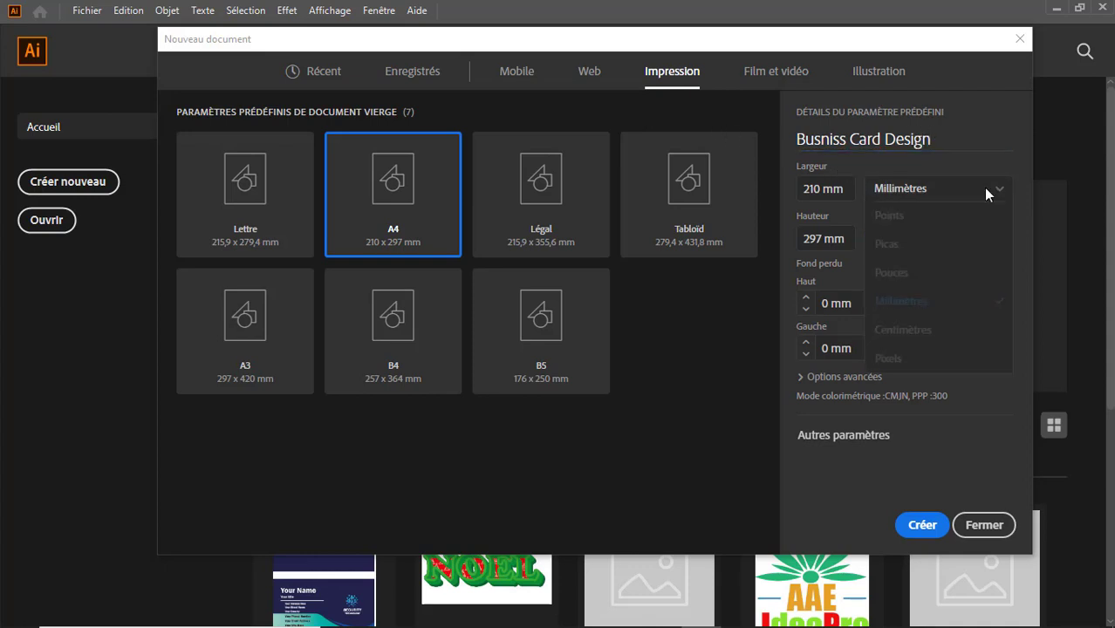
left_click(936, 272)
Set the document to 3.5 in wide and 2 in high, with two artboards and a 0.125 in bleed on every side.
left_click(830, 190)
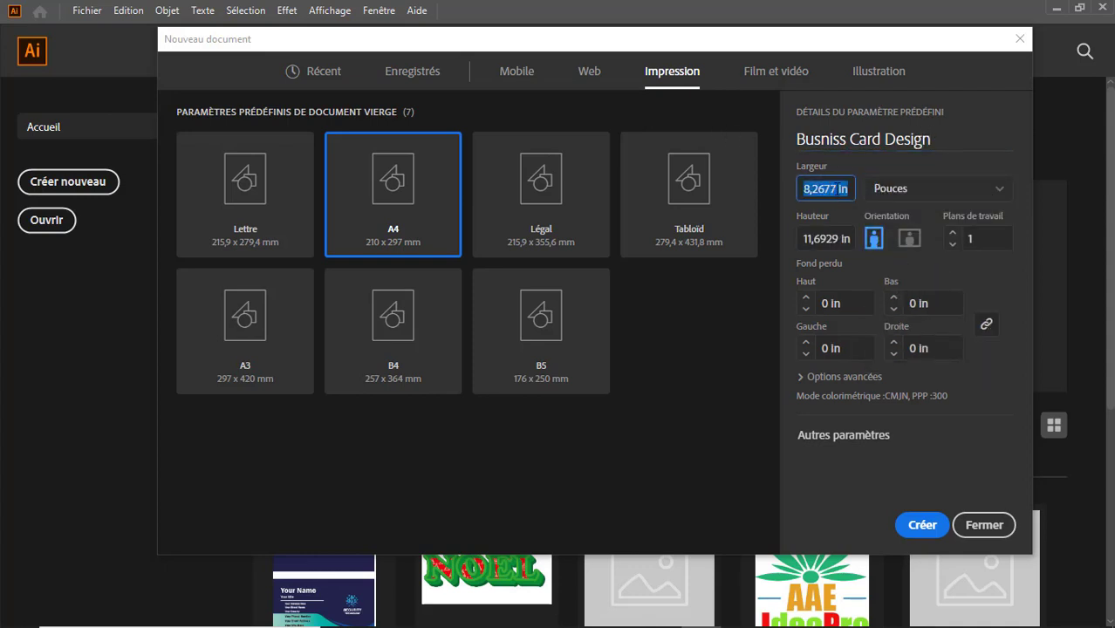
left_click(810, 189)
type("3.5")
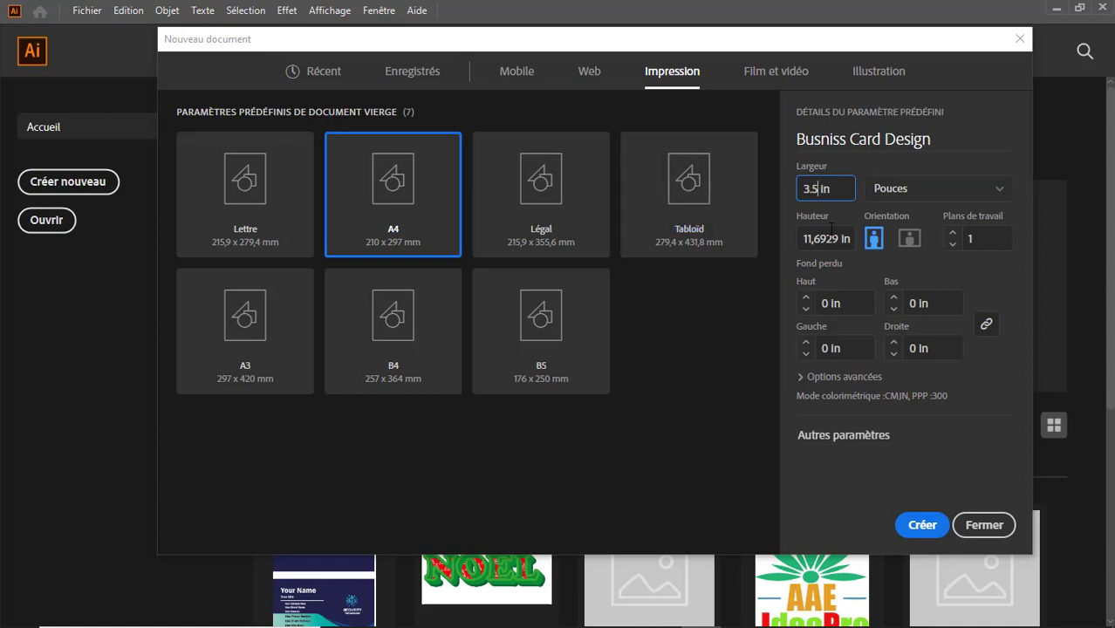
left_click(827, 239)
left_click(827, 239)
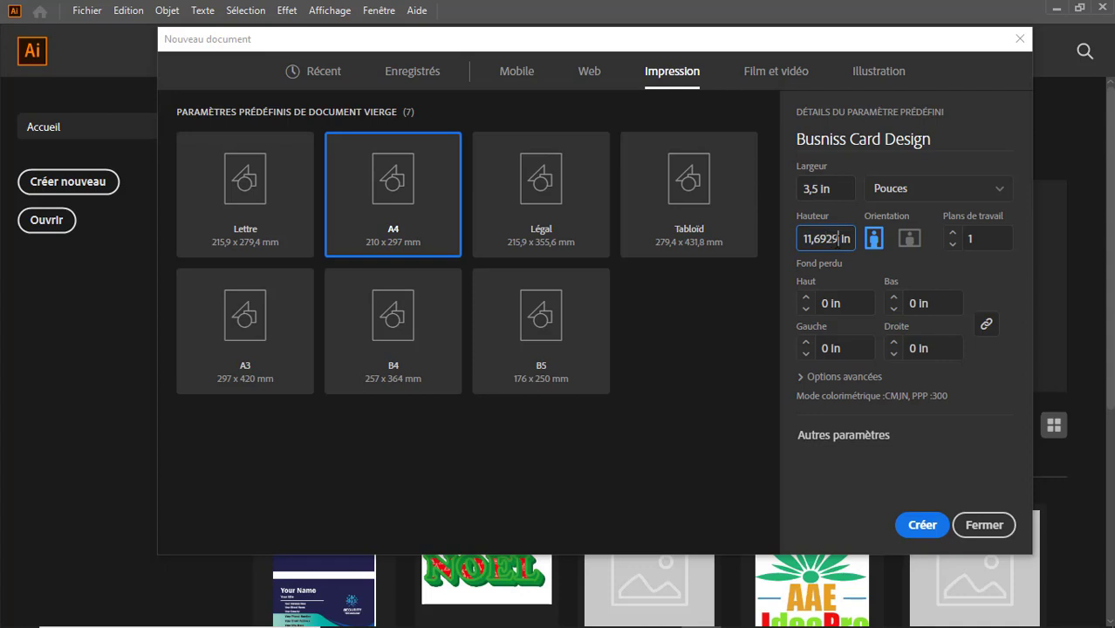
left_click_drag(836, 239, 803, 238)
type("2")
left_click(952, 236)
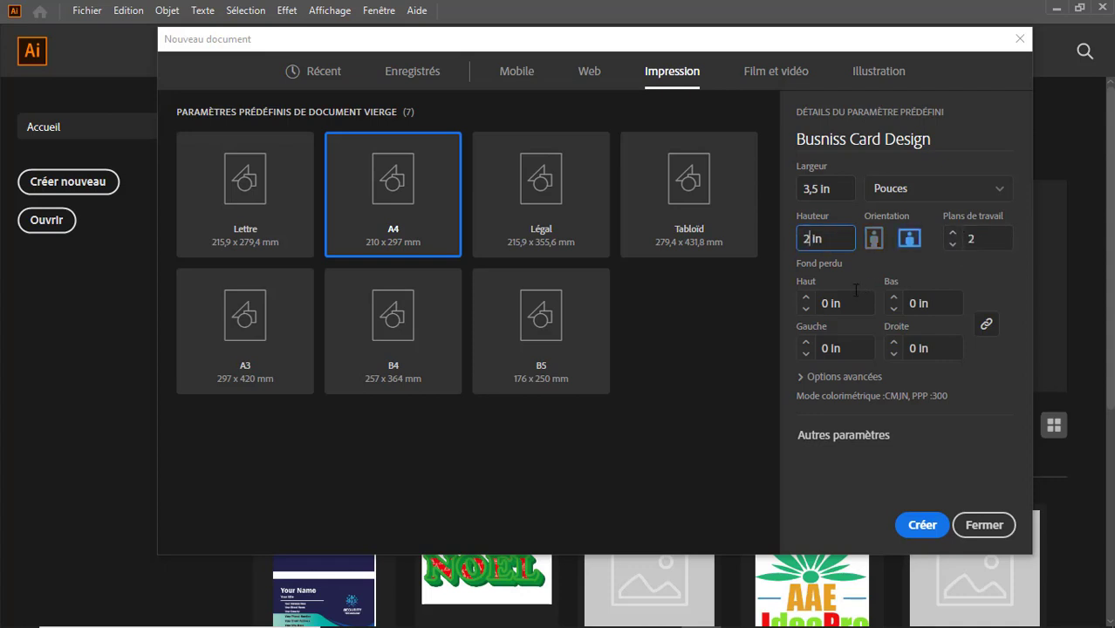
left_click(822, 302)
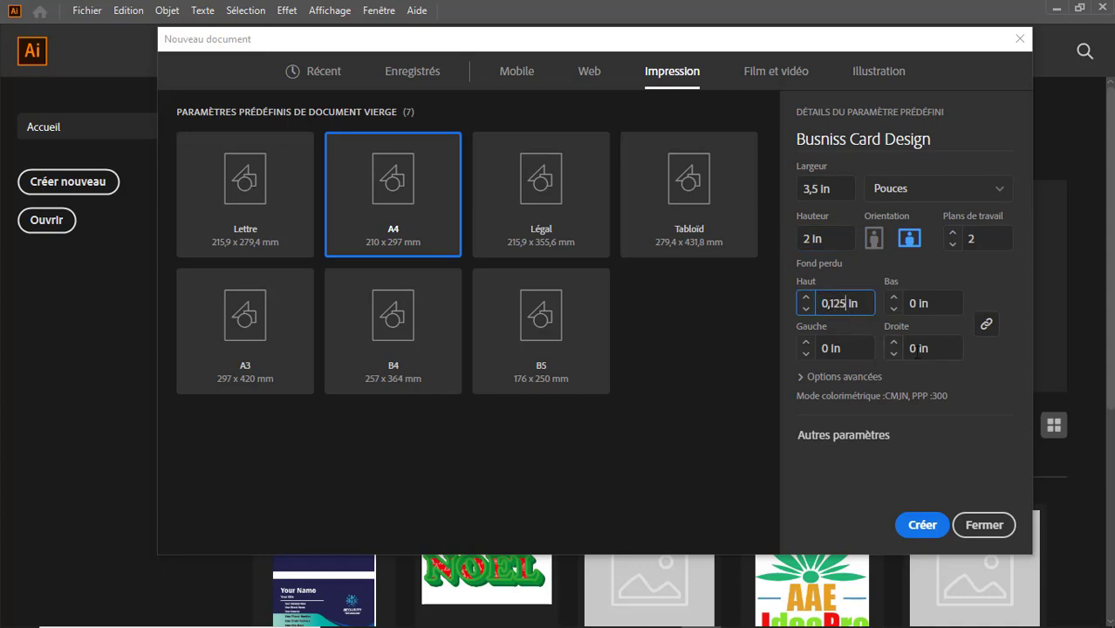
key("Tab")
In the additional document settings, arrange the artboards in a single column, adjust their spacing, and create the document.
left_click(826, 436)
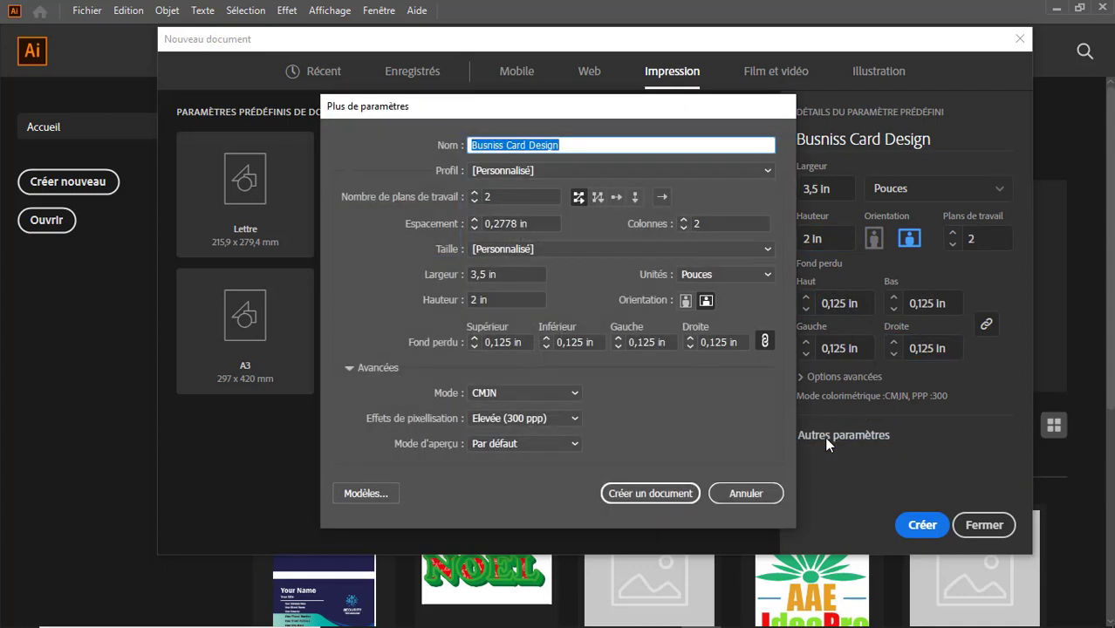
left_click(634, 199)
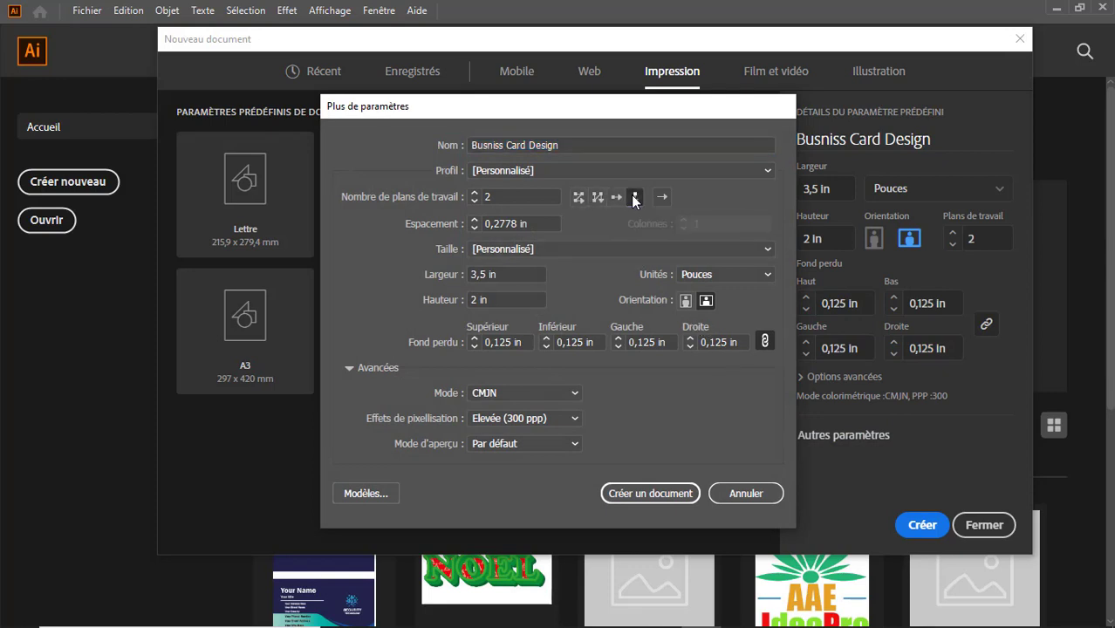
left_click(509, 224)
double_click(509, 224)
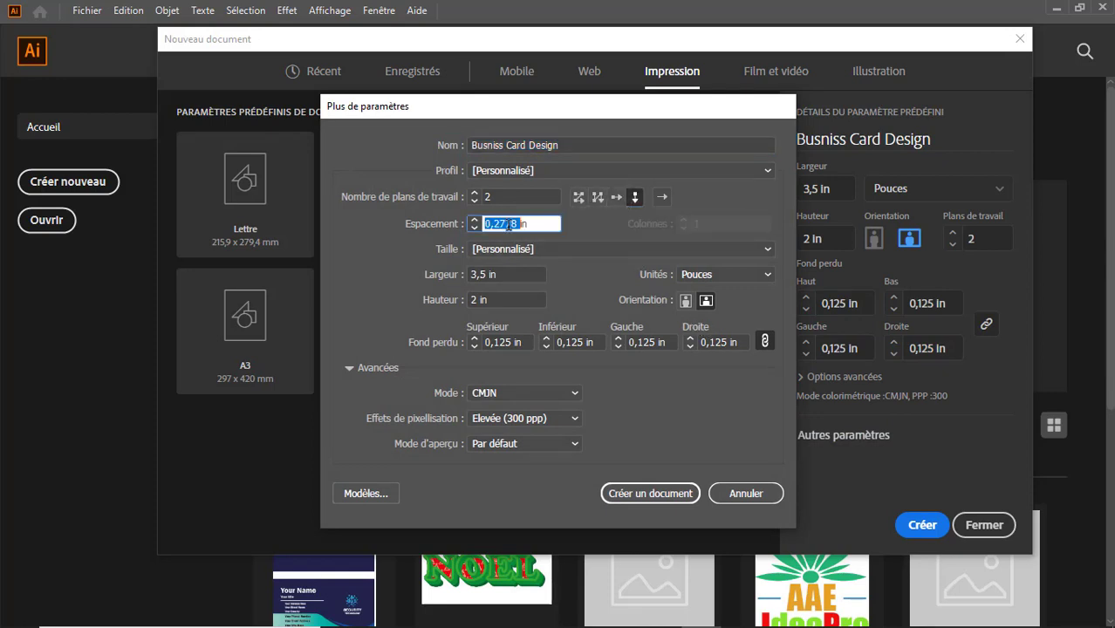
left_click(510, 224)
left_click(652, 494)
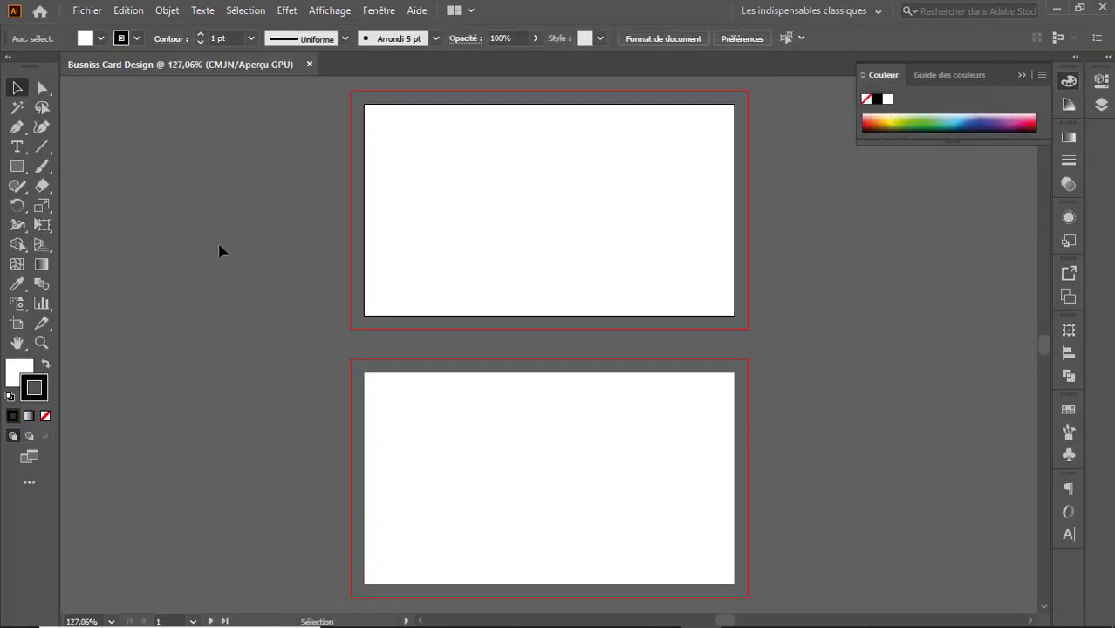
Paste the prepared colour swatches, icons, logo, texts and QR code, and place them outside the artboards on their left side.
key("ctrl+v")
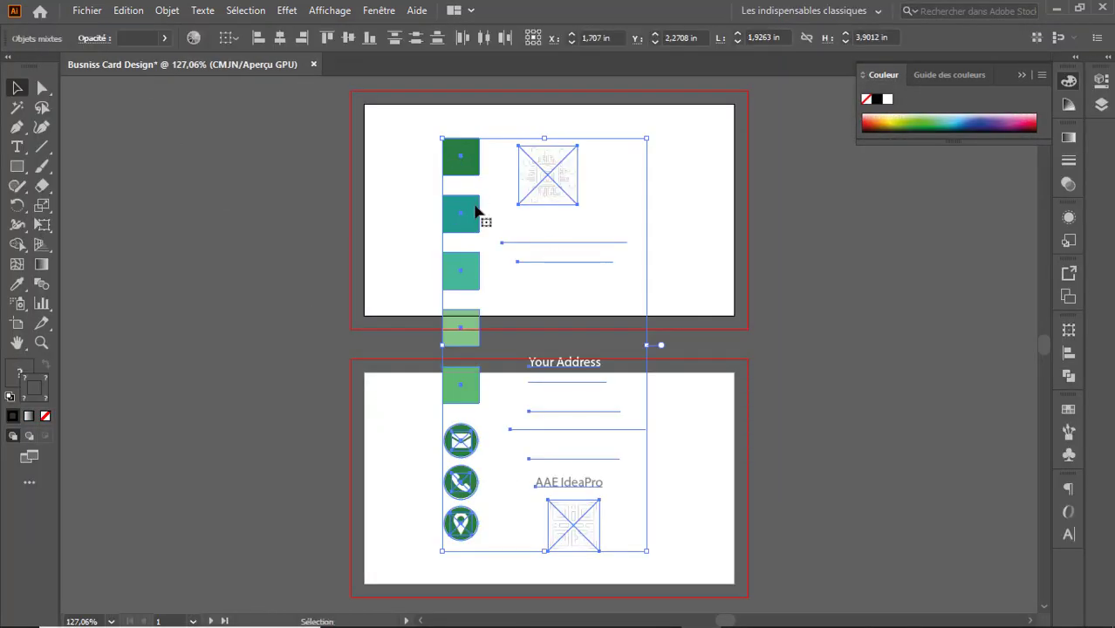
left_click_drag(476, 212, 162, 200)
left_click(229, 570)
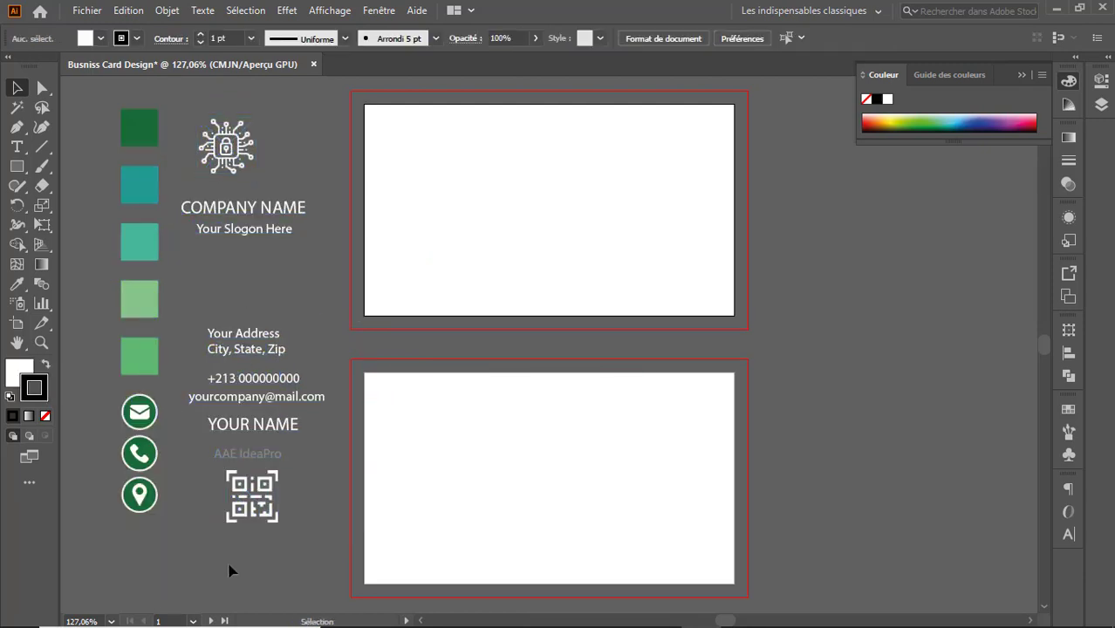
Draw a rectangle covering the whole first artboard and fill it with the dark green sampled from the first swatch.
left_click(17, 166)
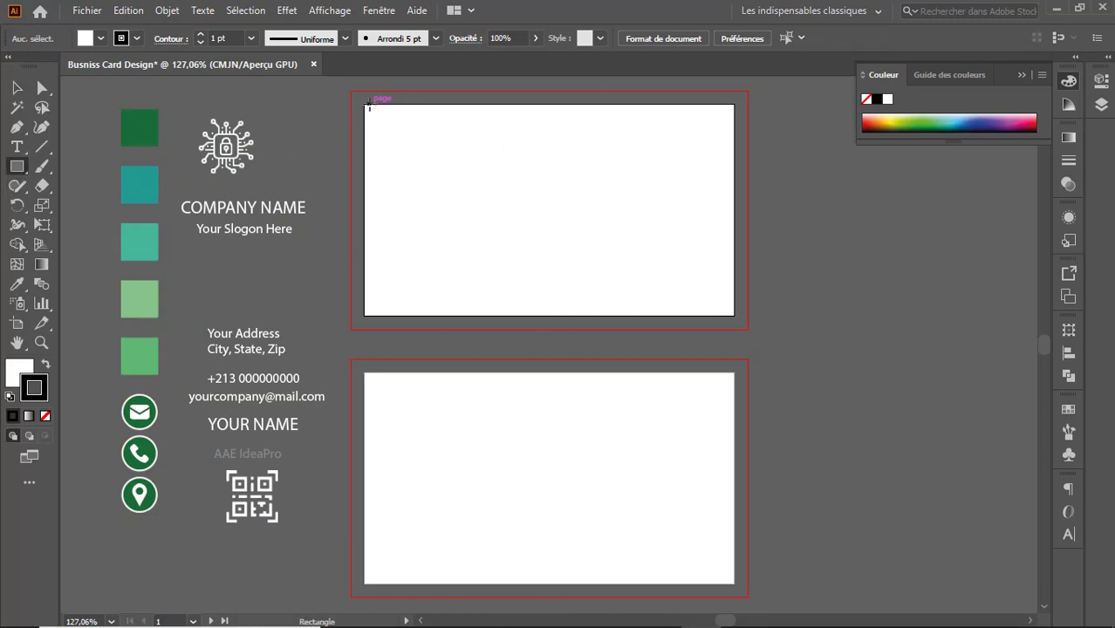
left_click_drag(365, 105, 733, 315)
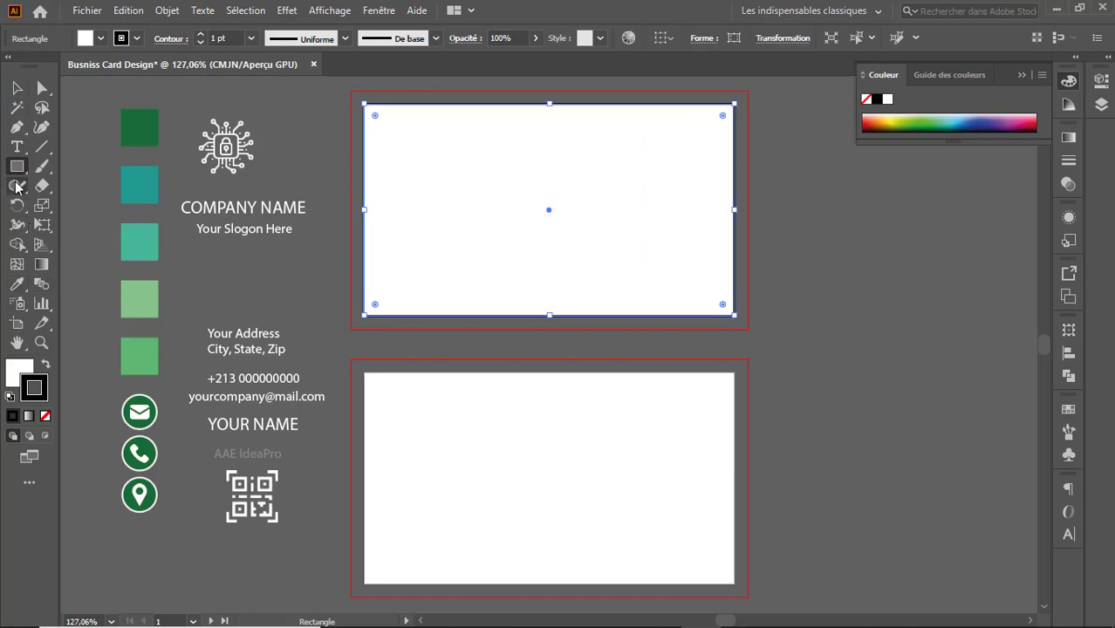
left_click(19, 281)
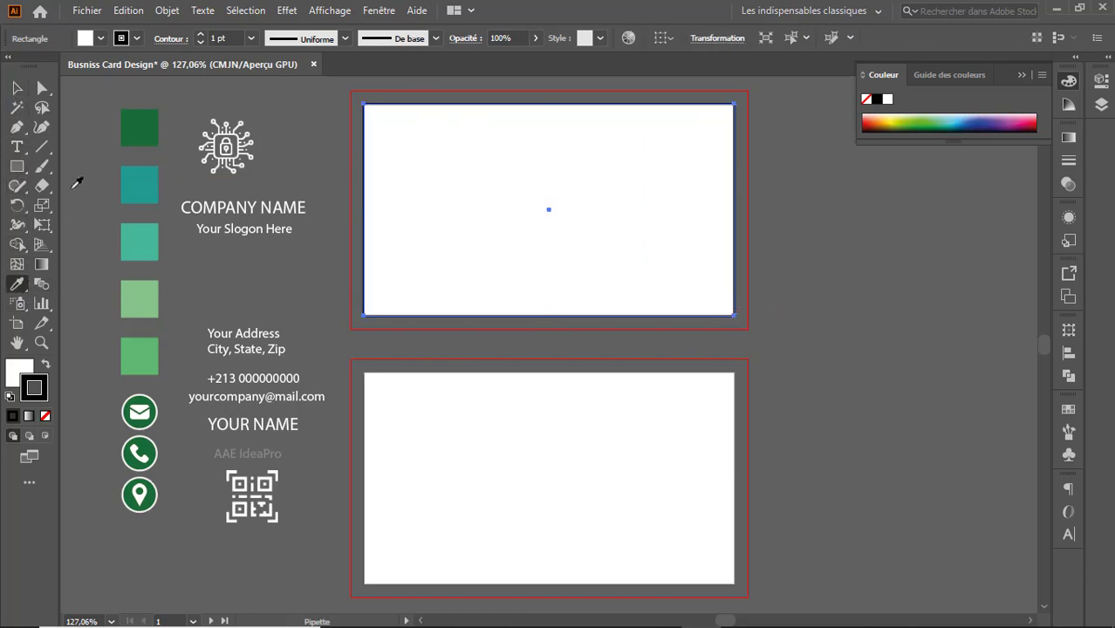
left_click(152, 118)
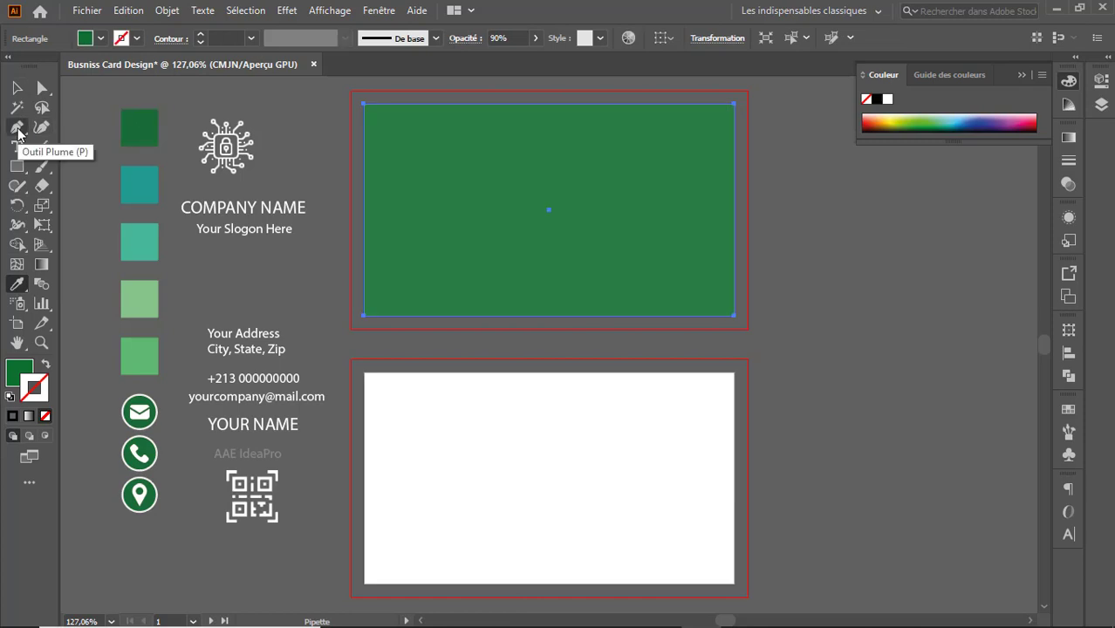
Show the rulers and place a vertical and a horizontal guide crossing at the green rectangle's centre.
left_click(330, 11)
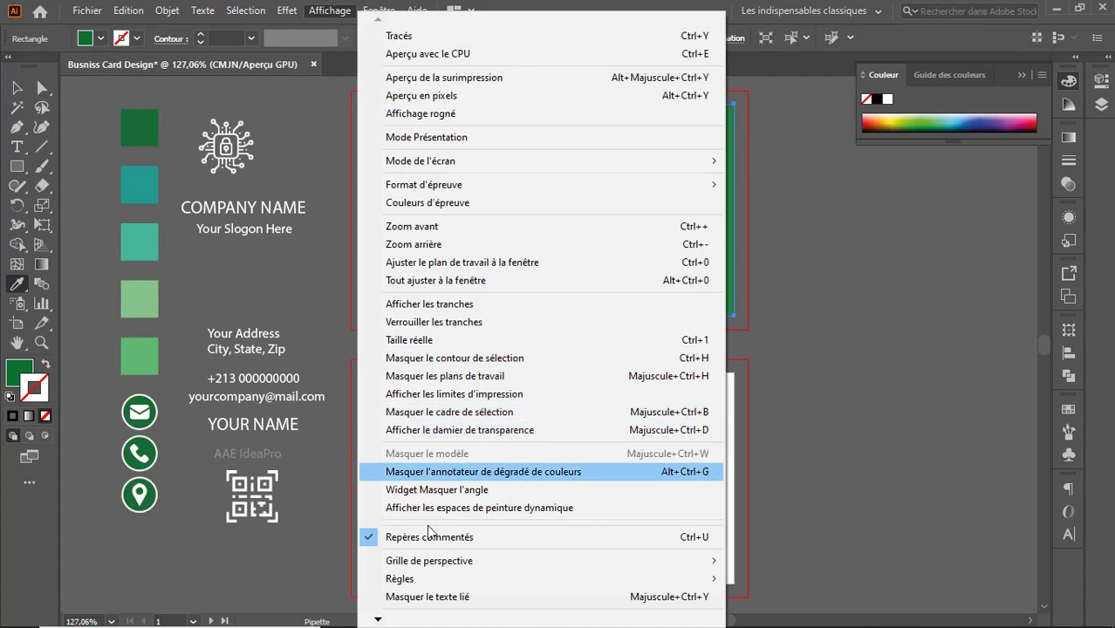
mouse_move(640, 580)
left_click(780, 529)
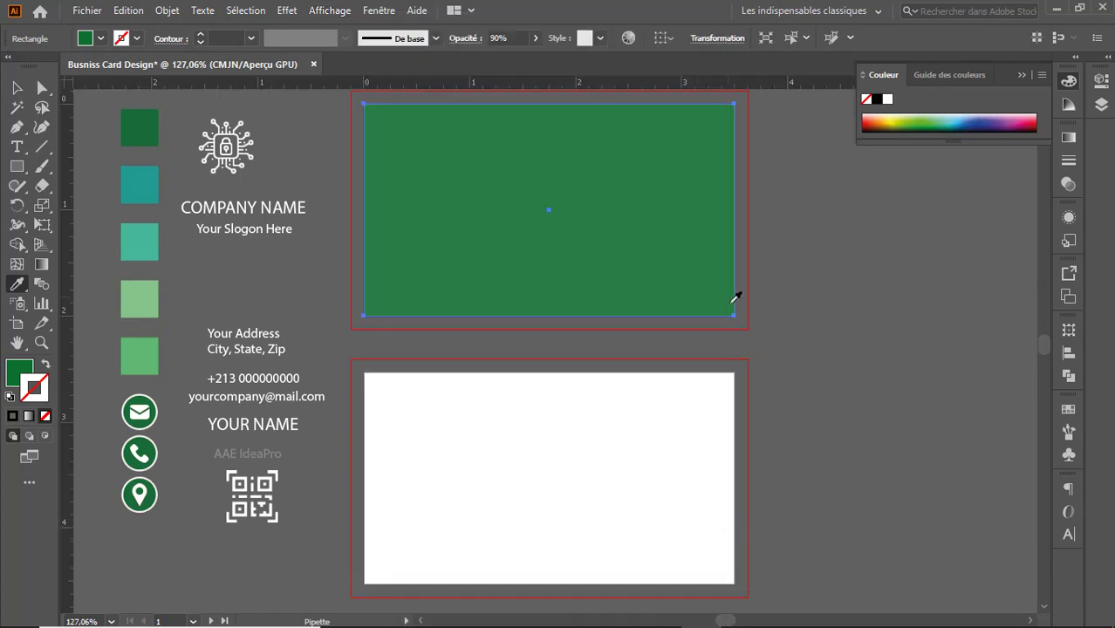
left_click_drag(537, 79, 536, 79)
left_click_drag(545, 210, 545, 210)
left_click_drag(65, 181, 547, 206)
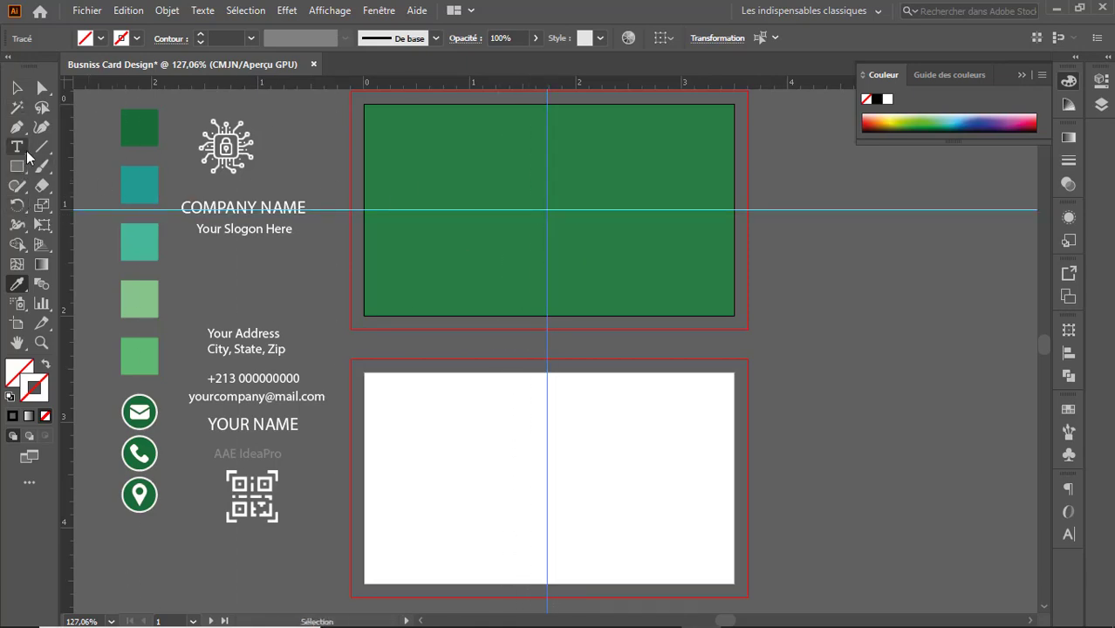
Draw a Pen triangle about 1.05 in wide and 0.6 in high on the card's lower edge, starting at the vertical guide, and fill it with the teal swatch.
left_click(16, 127)
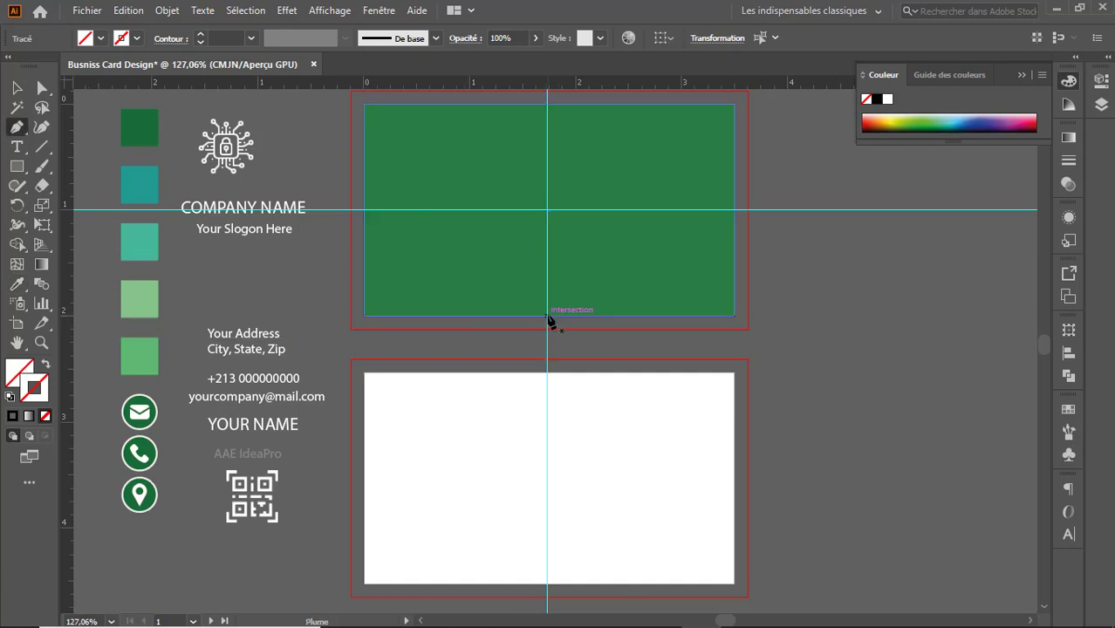
left_click(547, 316)
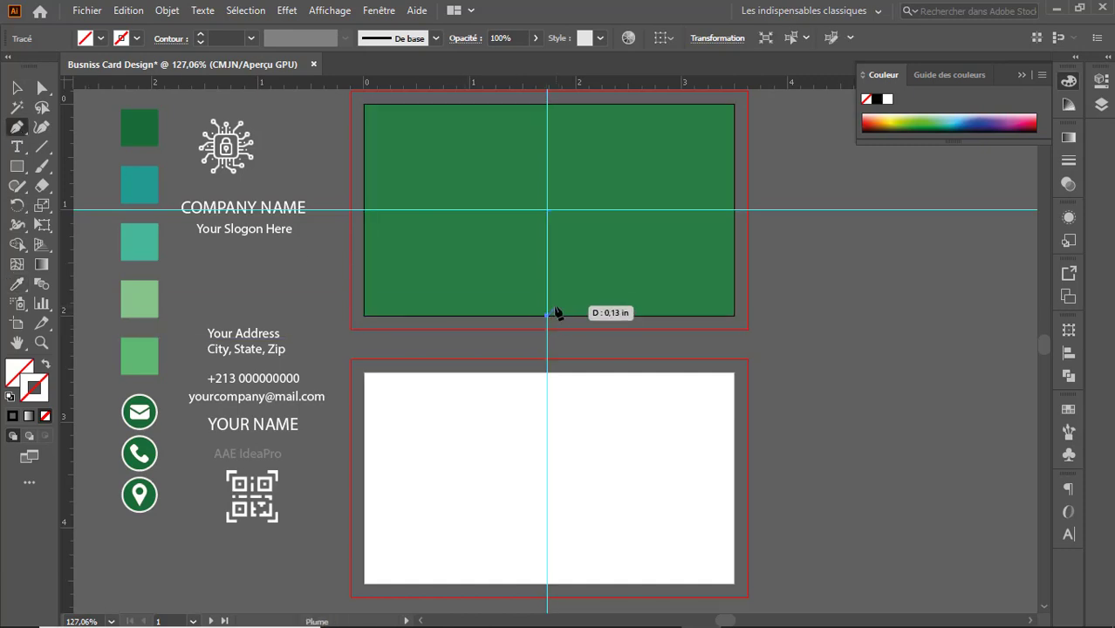
left_click(605, 255)
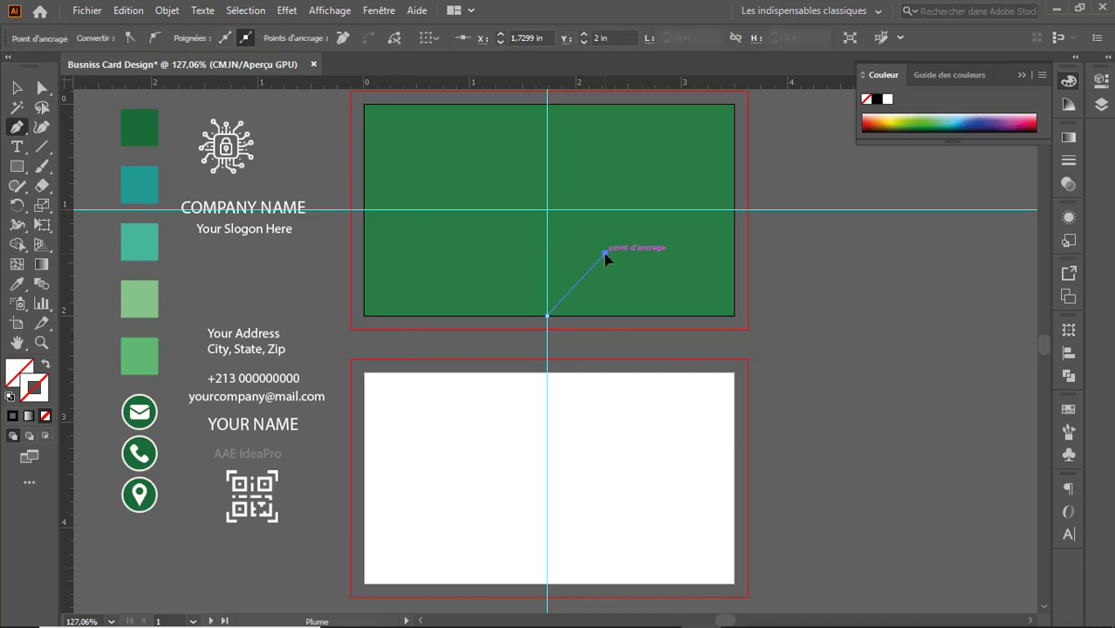
left_click(656, 316)
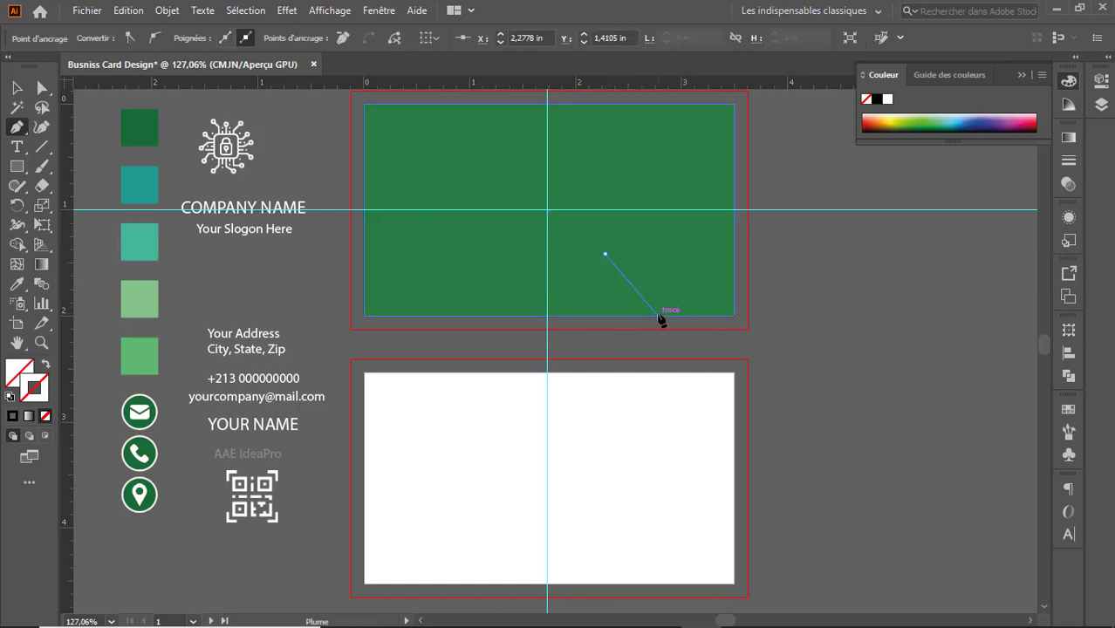
left_click(548, 317)
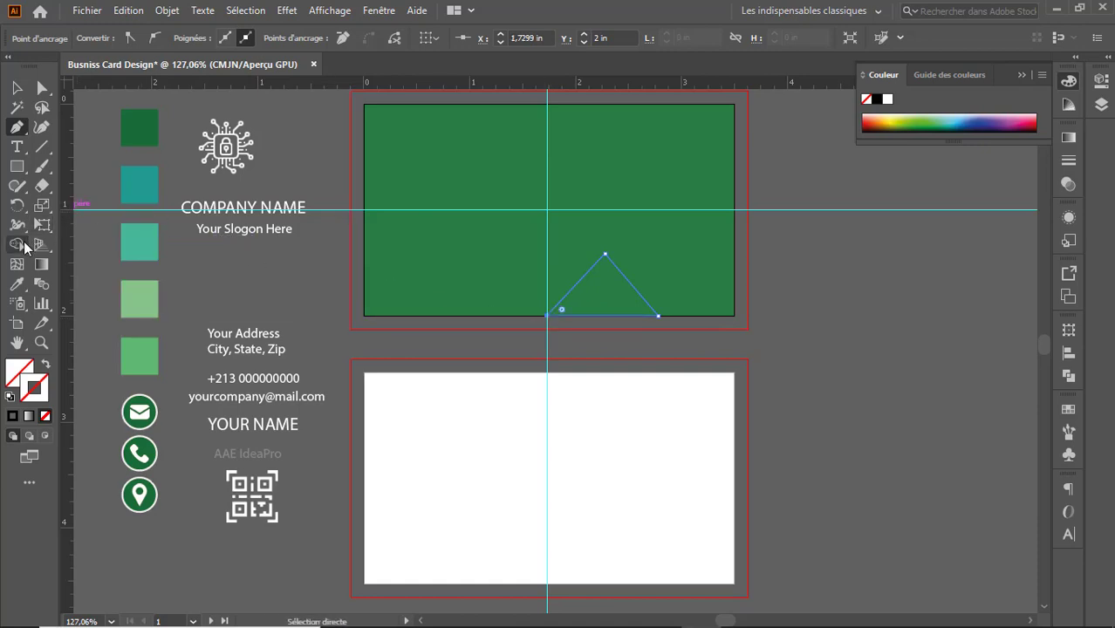
left_click(15, 286)
left_click(145, 182)
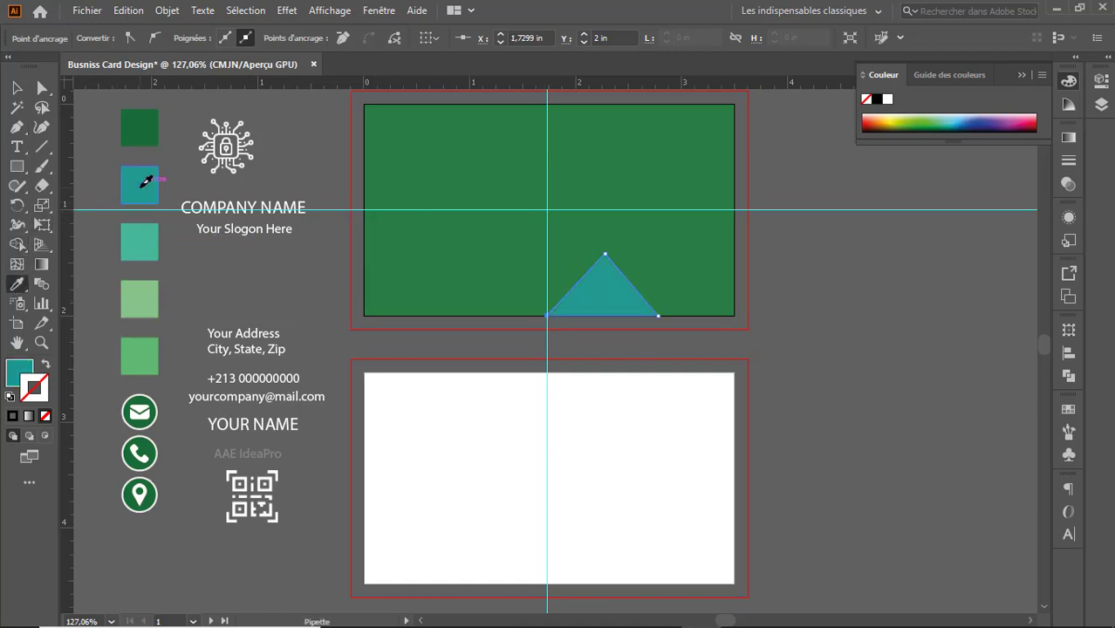
Draw a second Pen triangle sharing the teal triangle's right side, and fill it with the lighter teal of the third swatch.
left_click(19, 127)
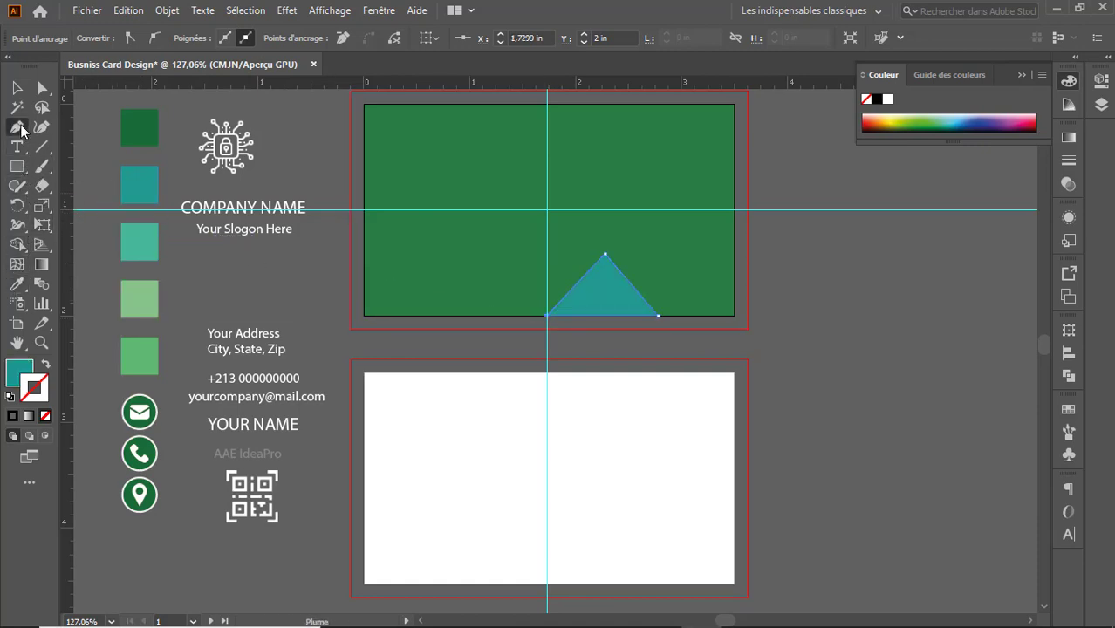
left_click(606, 255)
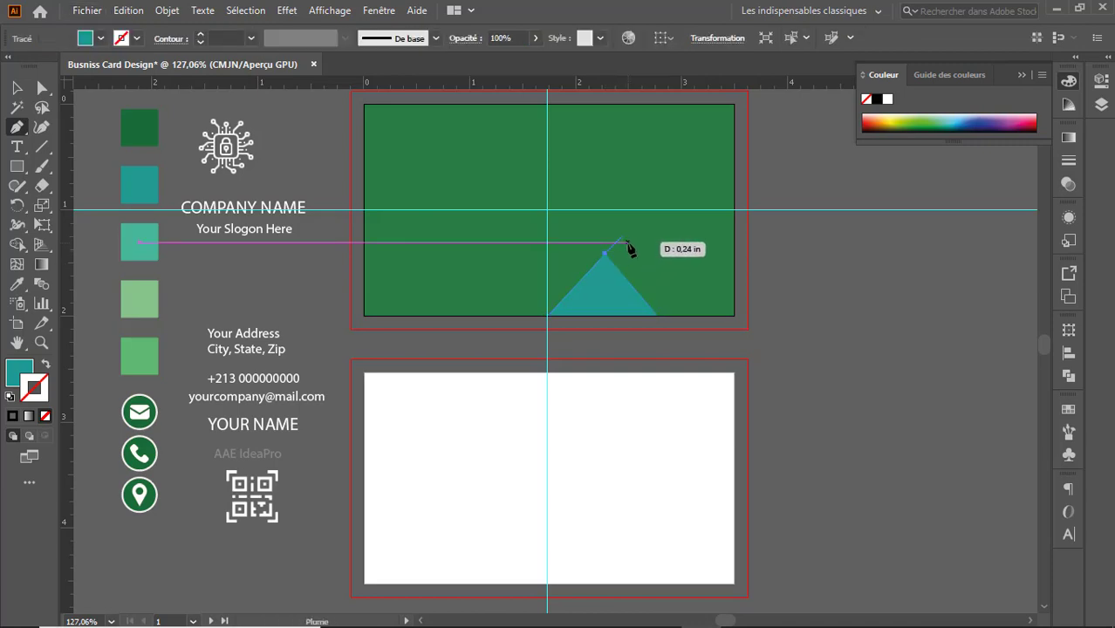
left_click(690, 243)
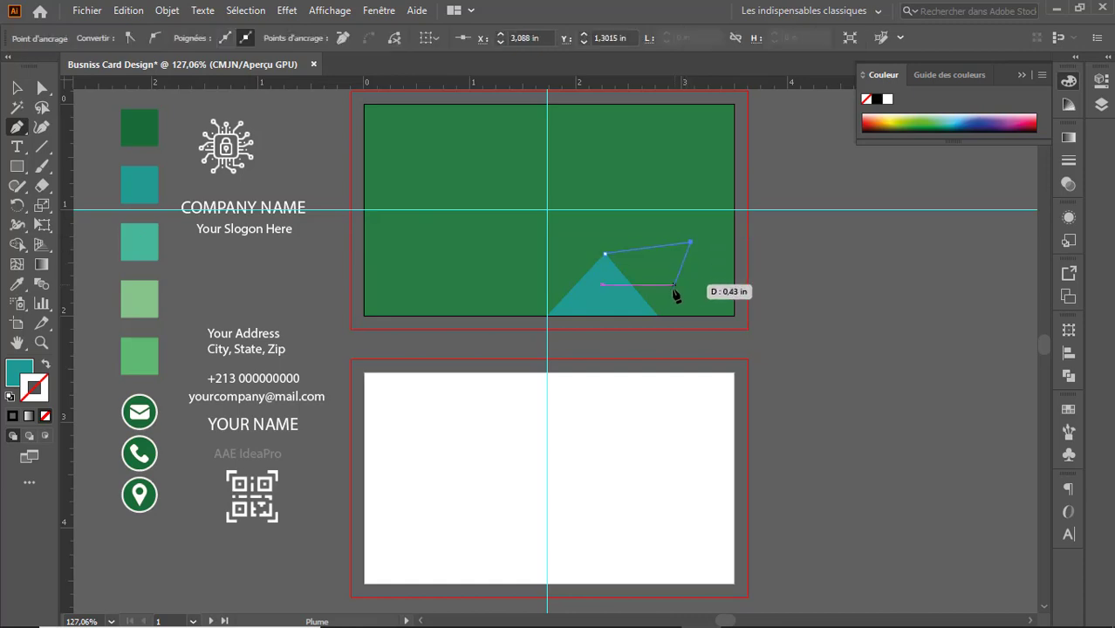
left_click(659, 316)
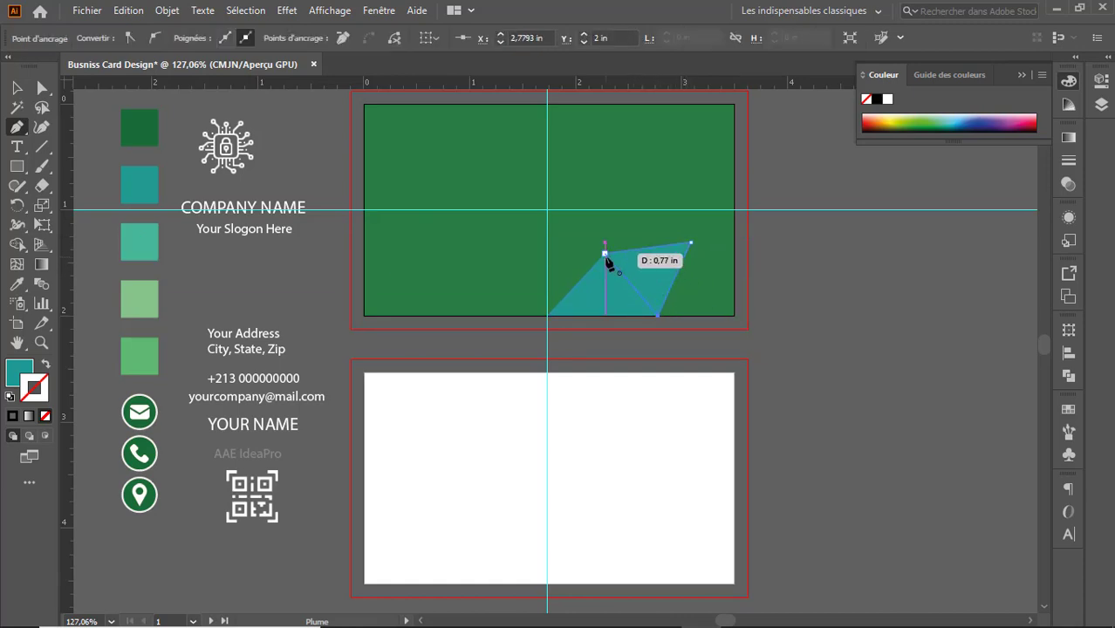
left_click(16, 283)
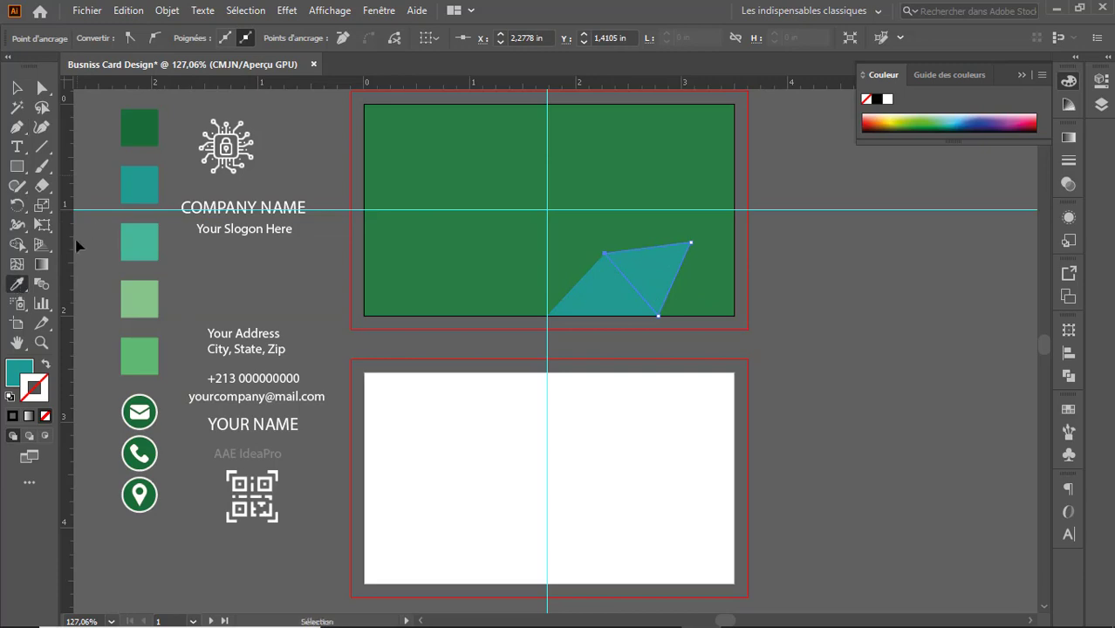
left_click(147, 237)
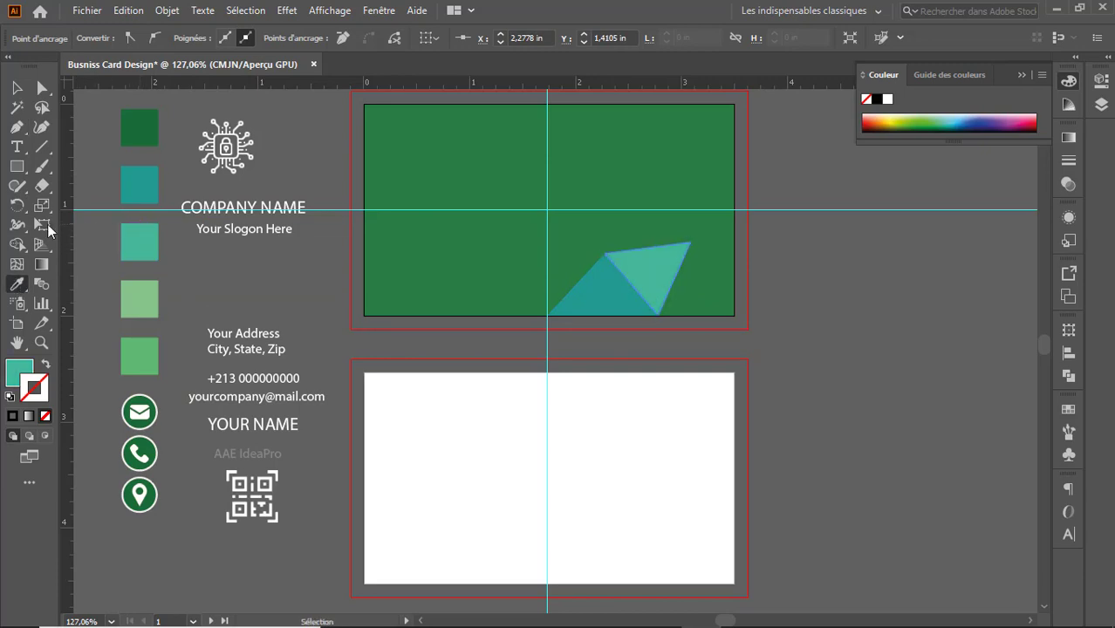
Draw a Pen triangle from the lighter teal triangle's upper-right vertex to the card's lower-right corner and the teal base, filled with the fourth swatch's light green.
left_click(16, 127)
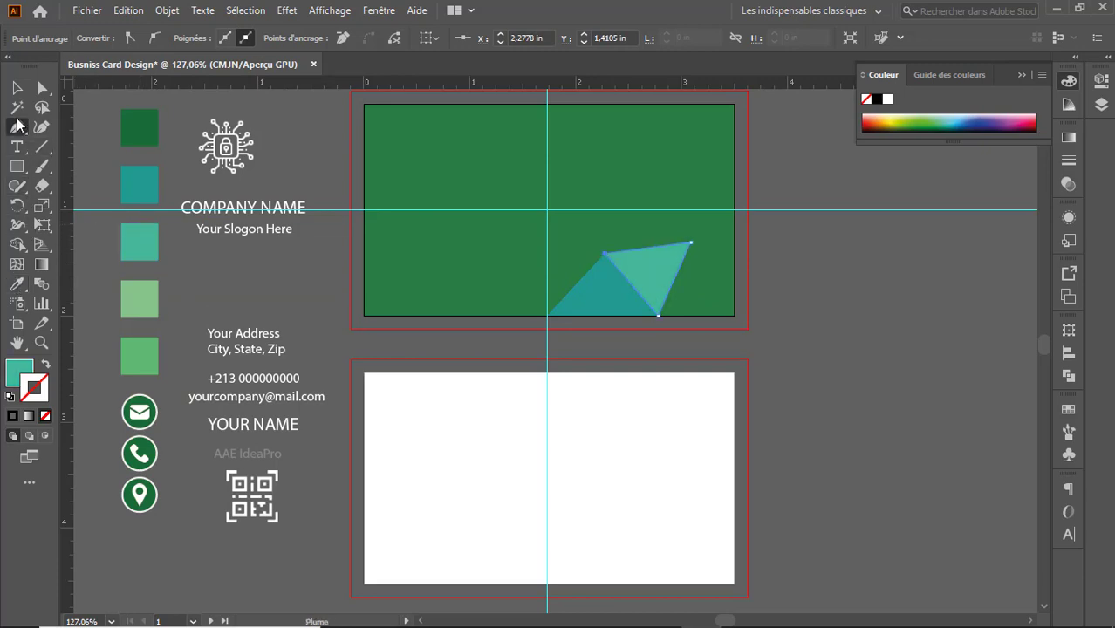
left_click(691, 242)
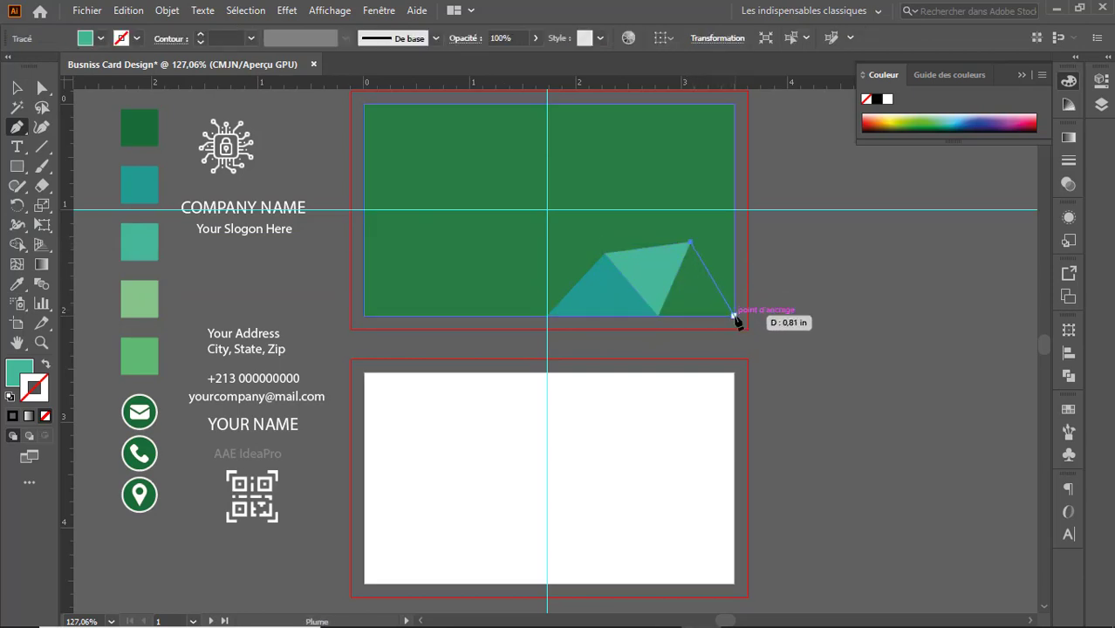
left_click(735, 311)
left_click(658, 316)
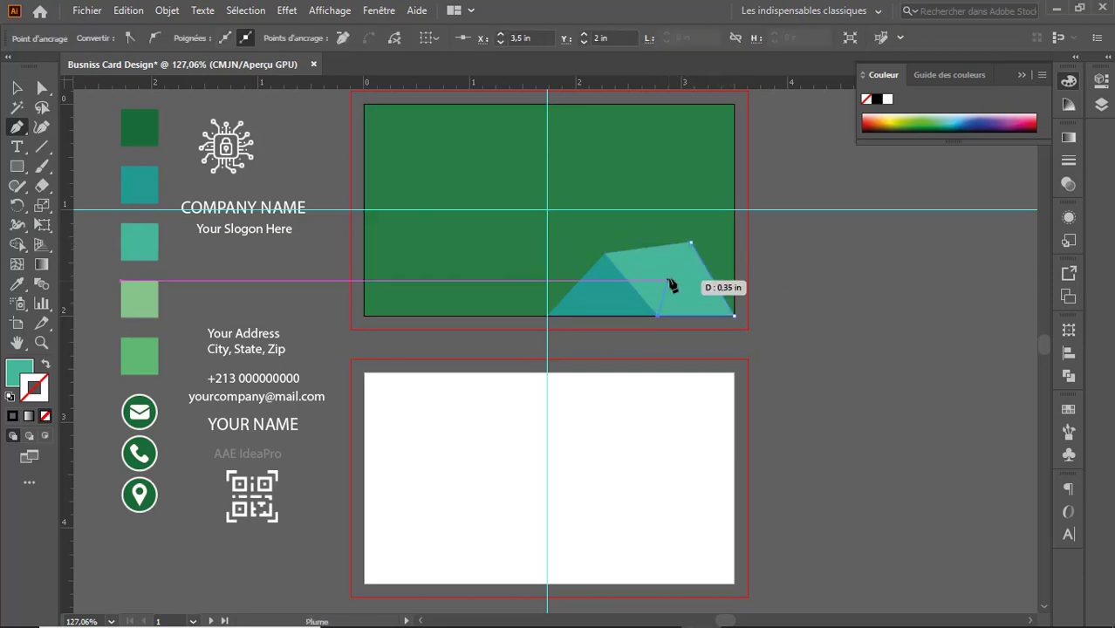
left_click(691, 243)
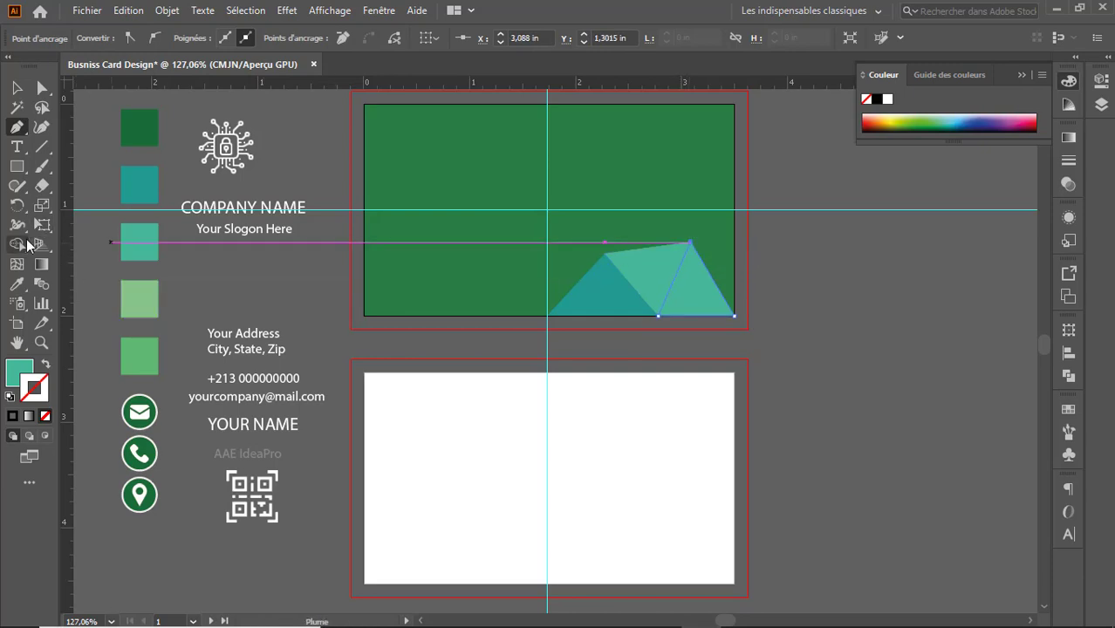
left_click(17, 284)
left_click(145, 294)
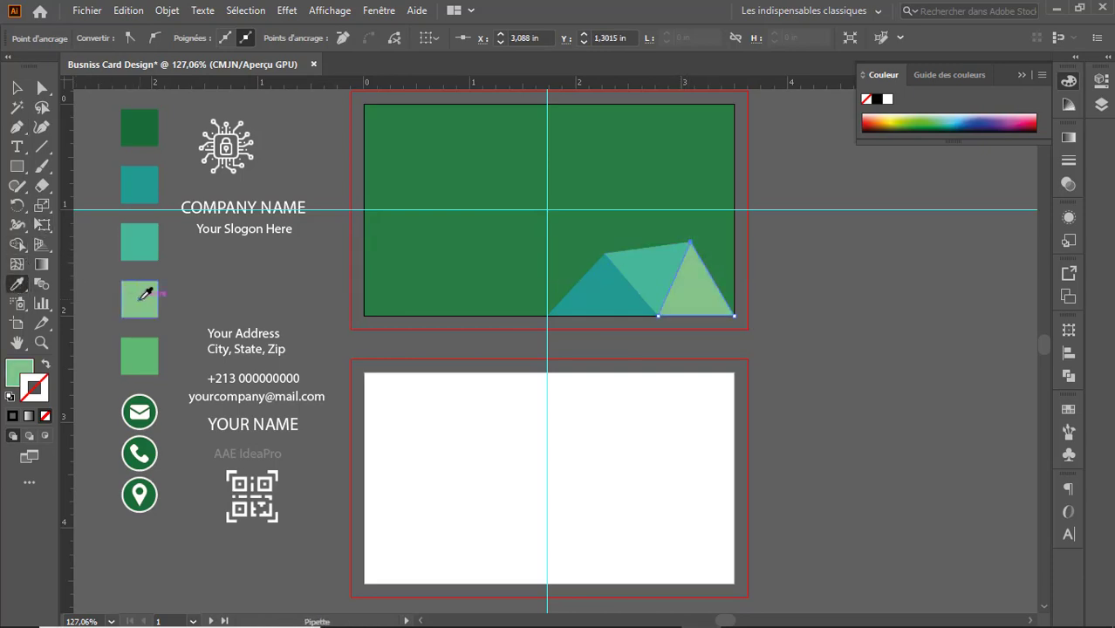
Draw a Pen triangle along the card's right edge, from about 0.49 in below the top to the bottom corner, filled with the fifth swatch's green.
left_click(17, 127)
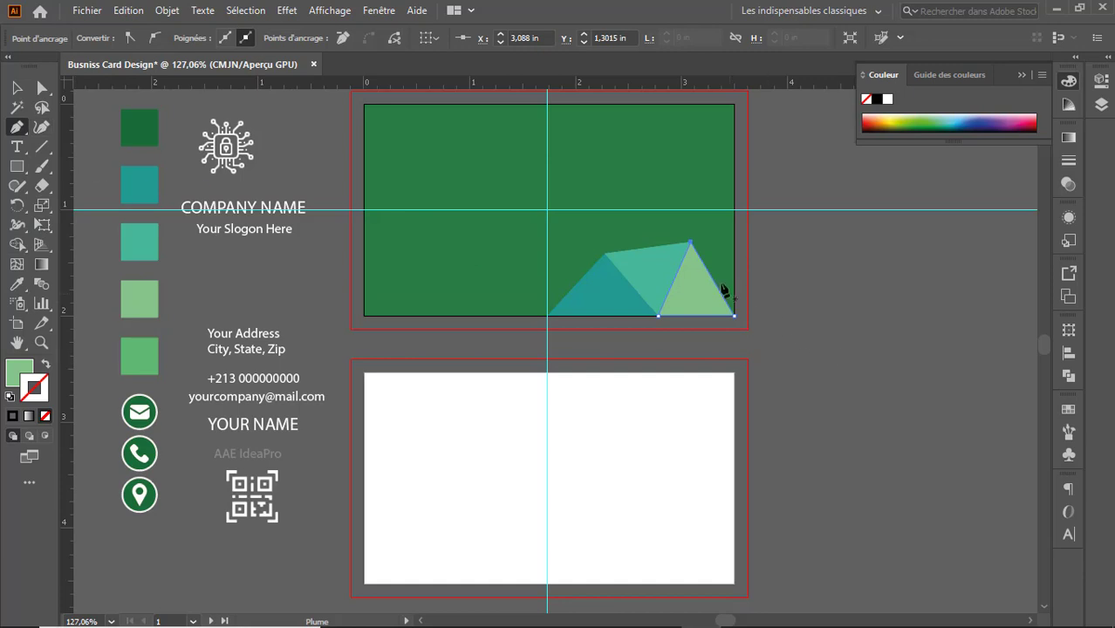
left_click(690, 243)
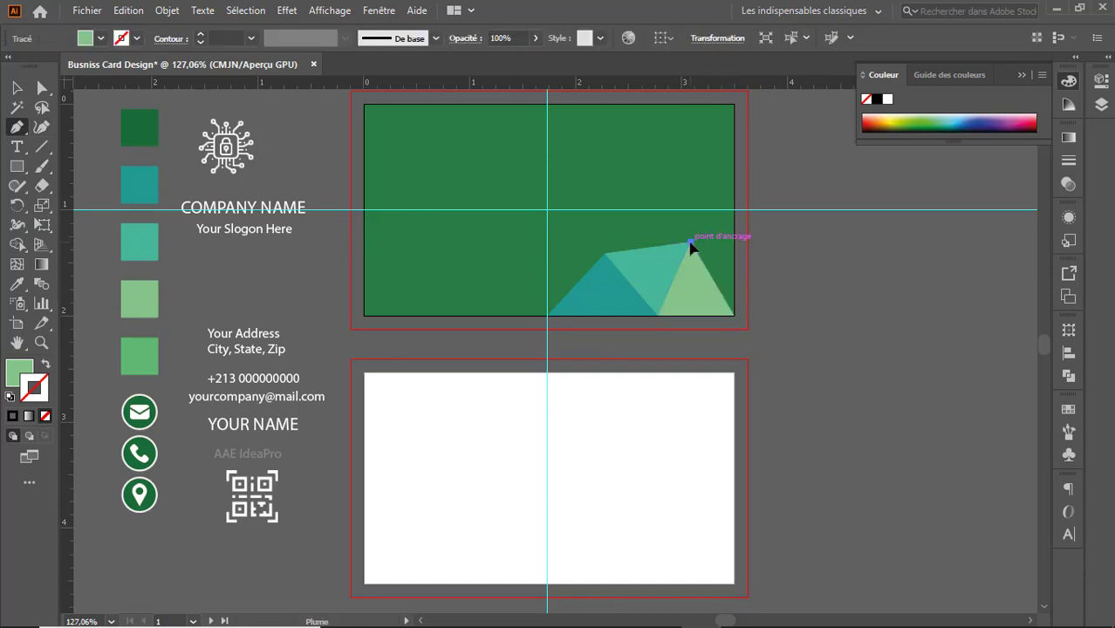
left_click(733, 158)
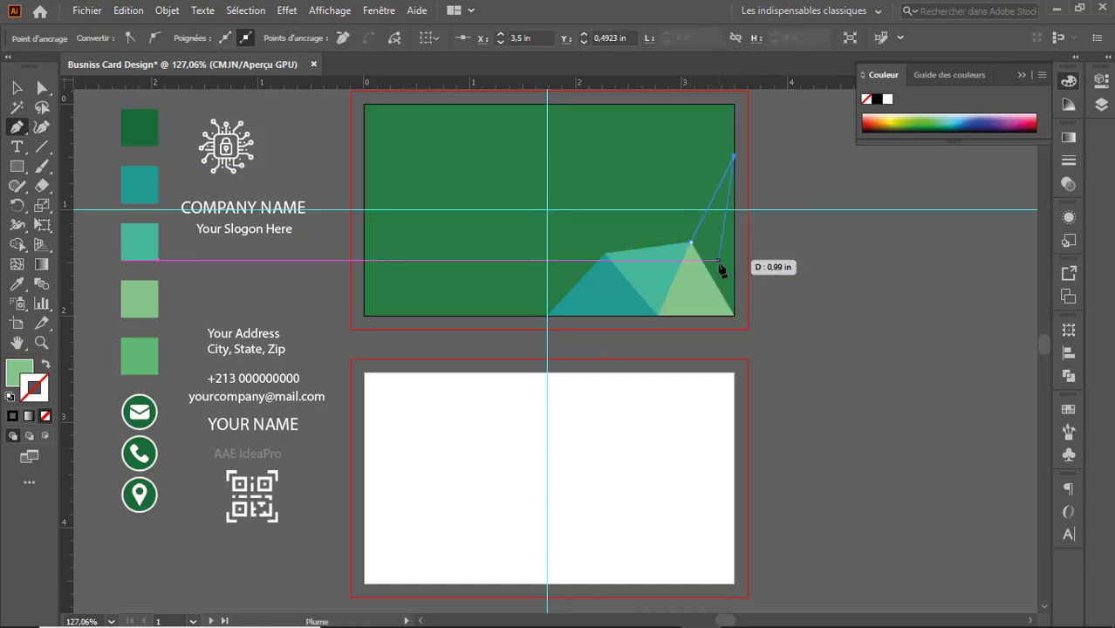
left_click(734, 315)
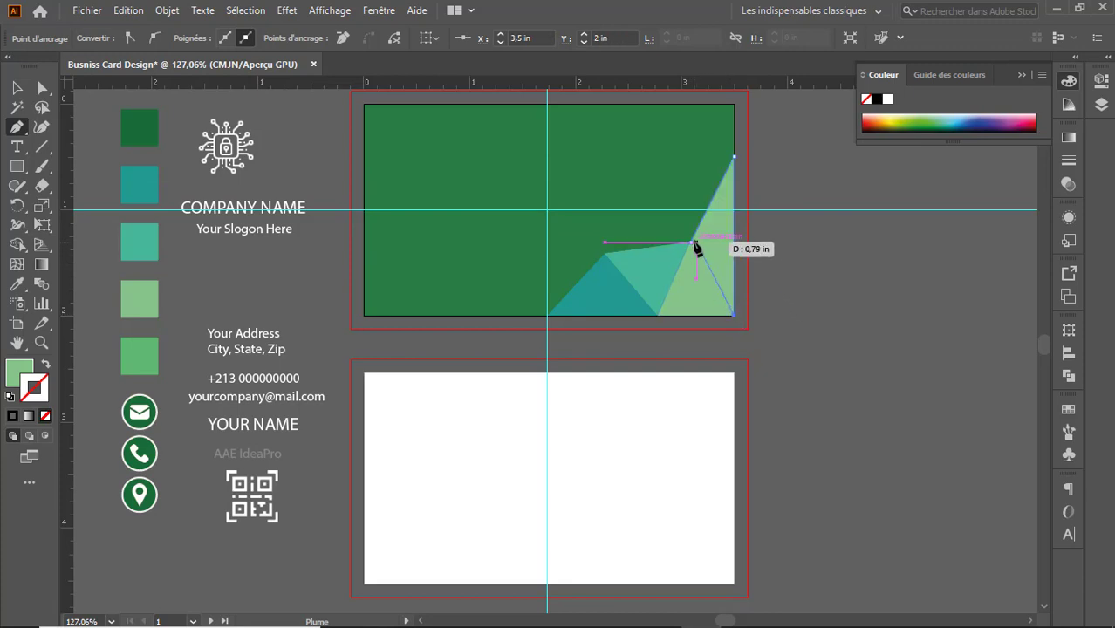
left_click(691, 242)
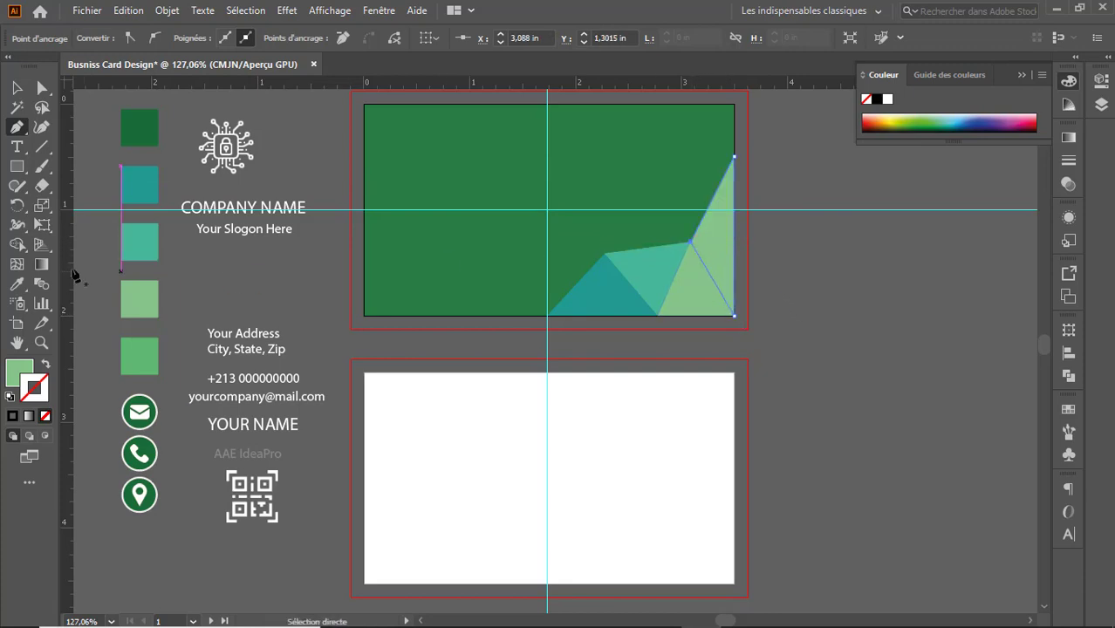
left_click(16, 284)
left_click(148, 353)
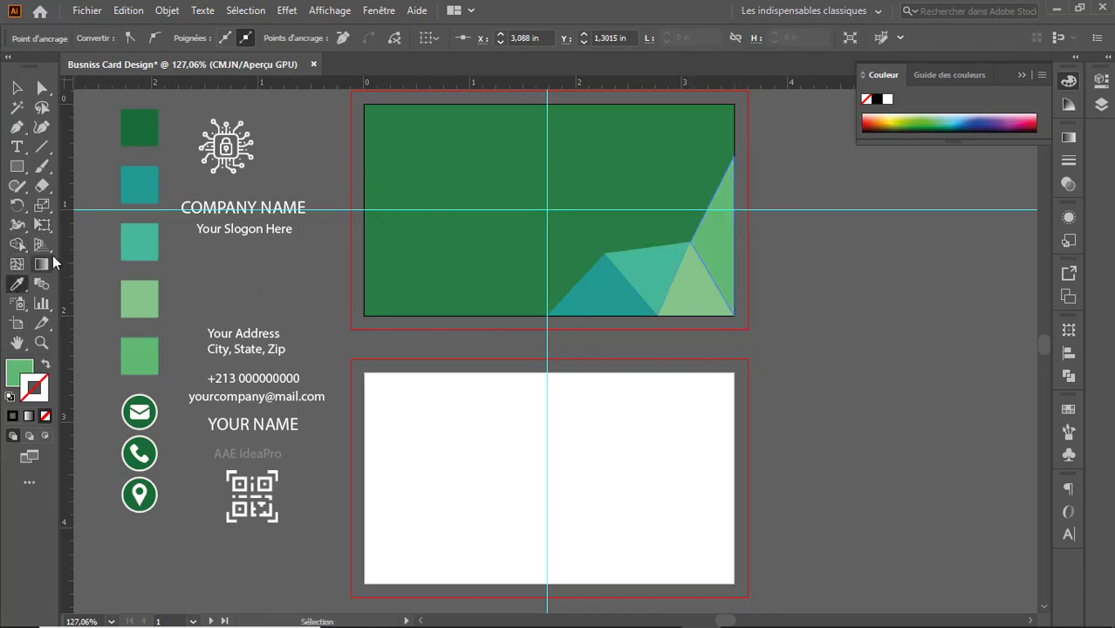
Draw a green Pen triangle on the lighter teal triangle's upper side, with its apex at about X 3.09 in, Y 0.62 in.
left_click(17, 126)
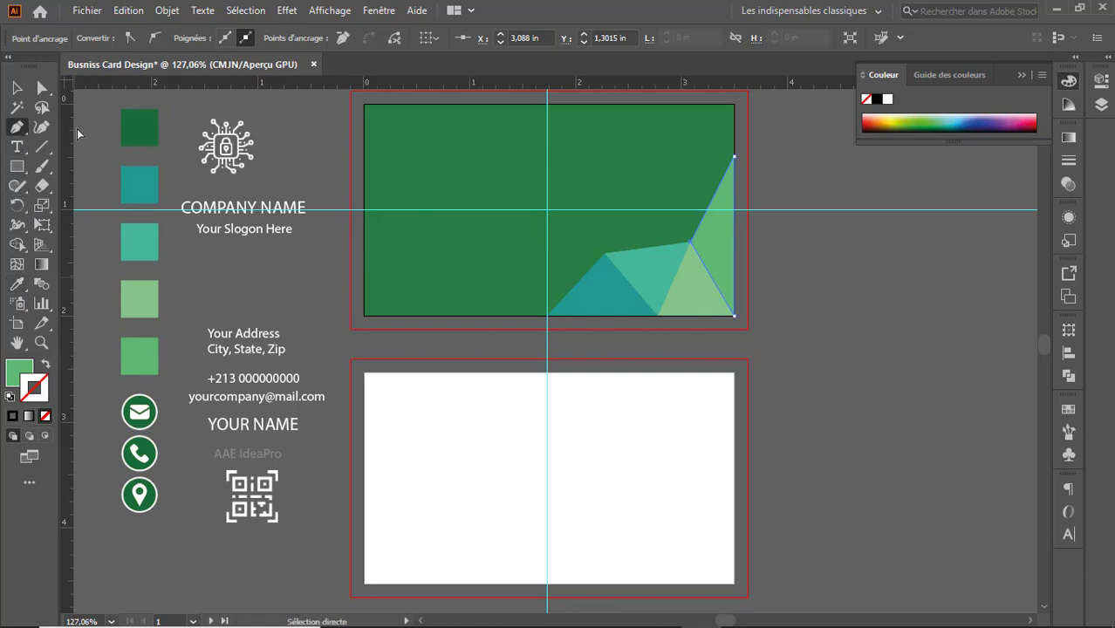
left_click(605, 253)
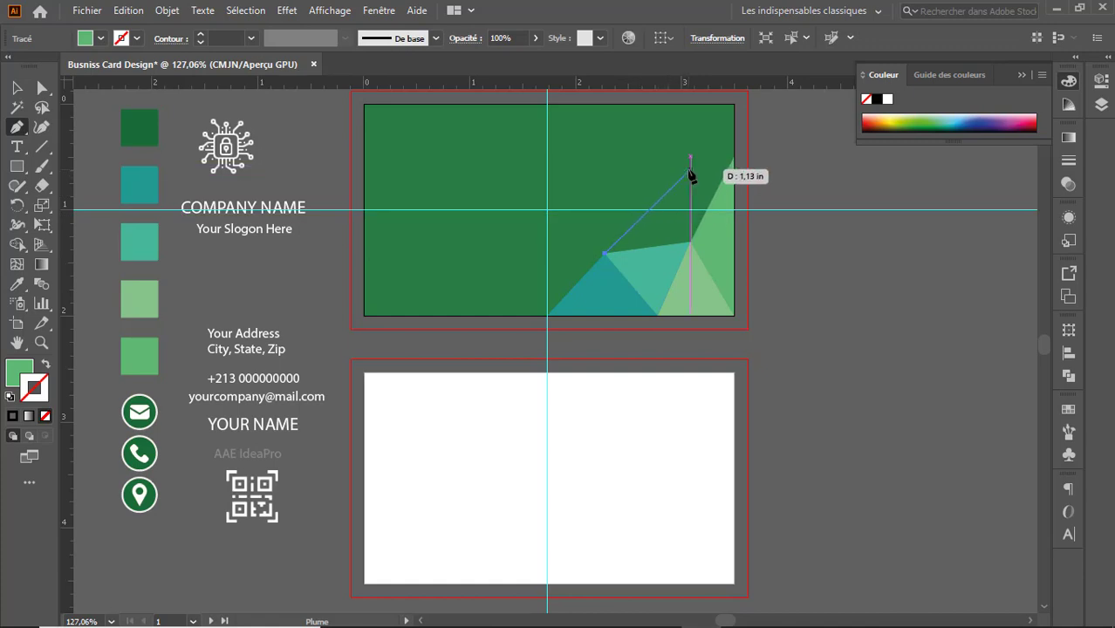
left_click(690, 171)
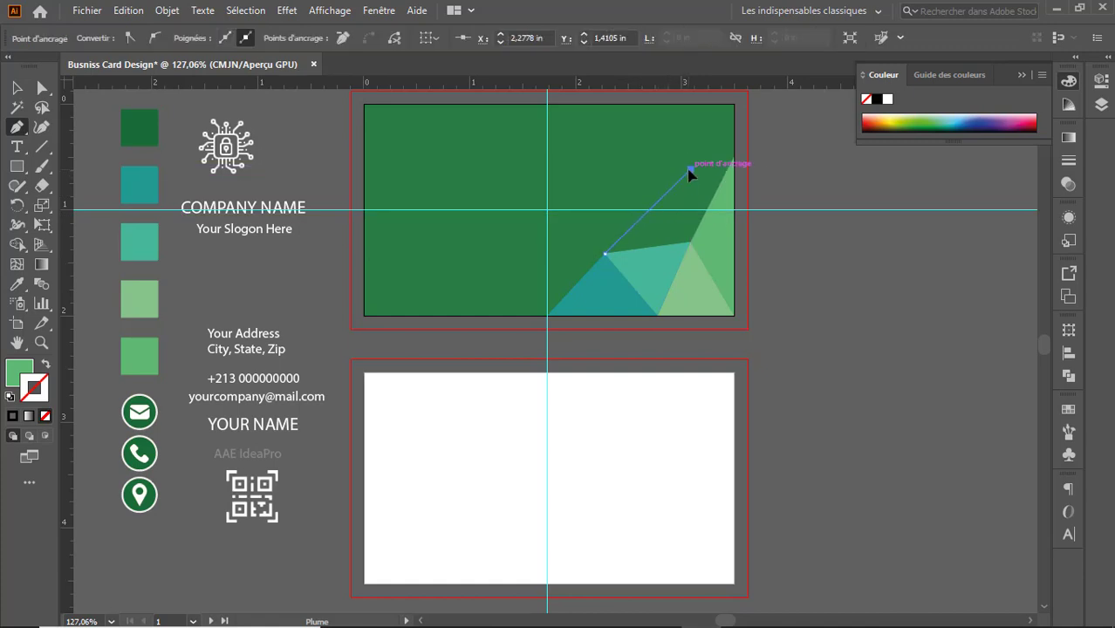
left_click(689, 242)
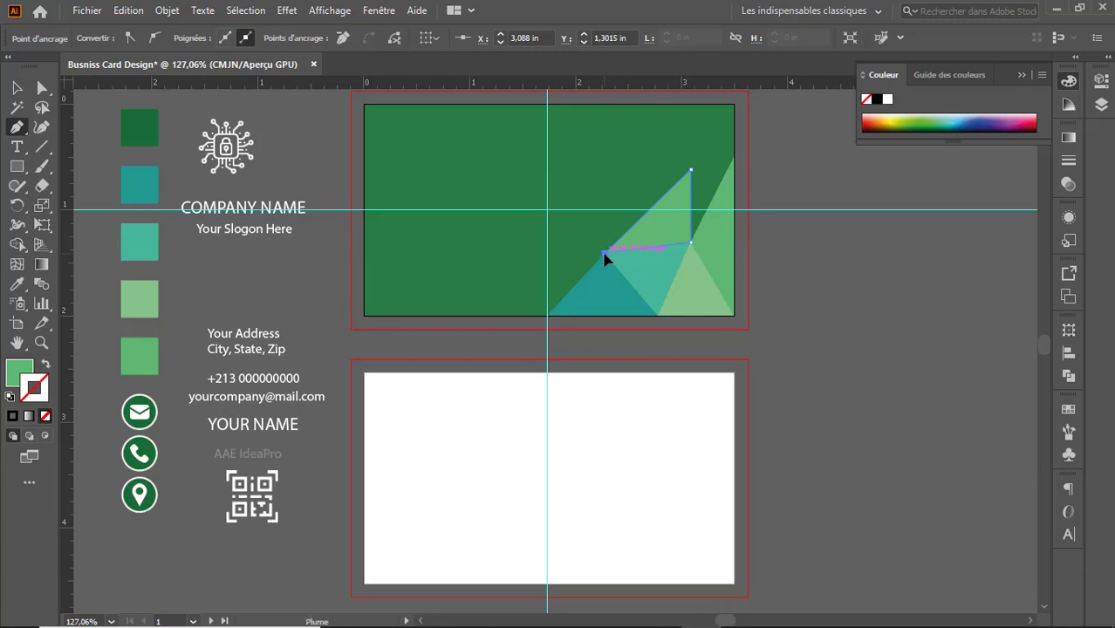
left_click(605, 254)
Close the gap between the two green triangles with a four-sided Pen shape reaching the card's upper-right corner, filled with the teal second swatch.
left_click(691, 170)
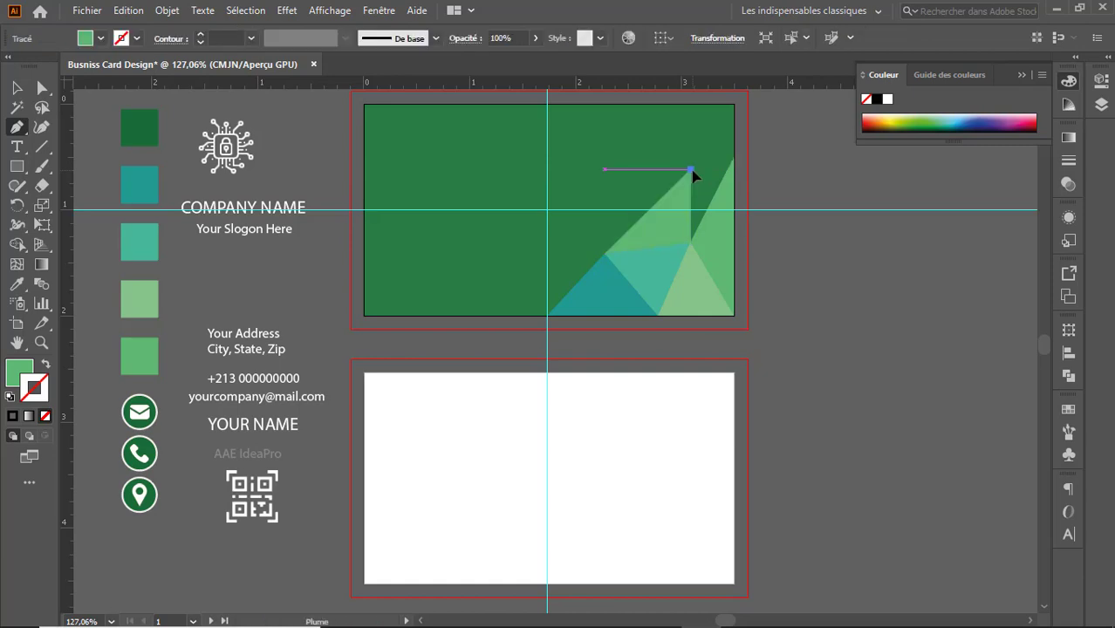
left_click(735, 105)
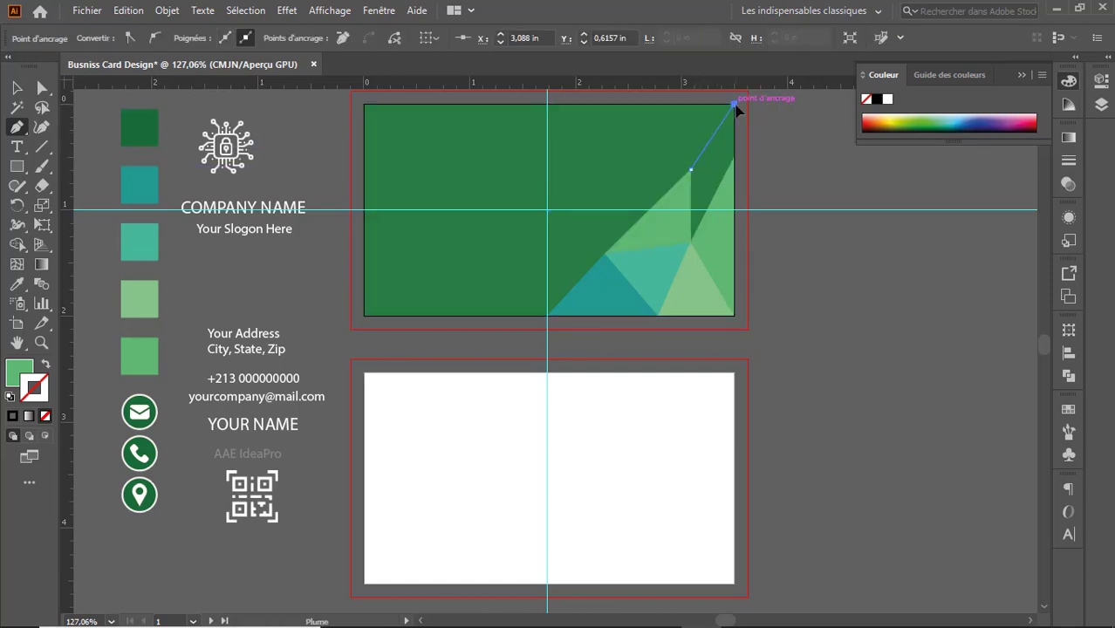
left_click(734, 158)
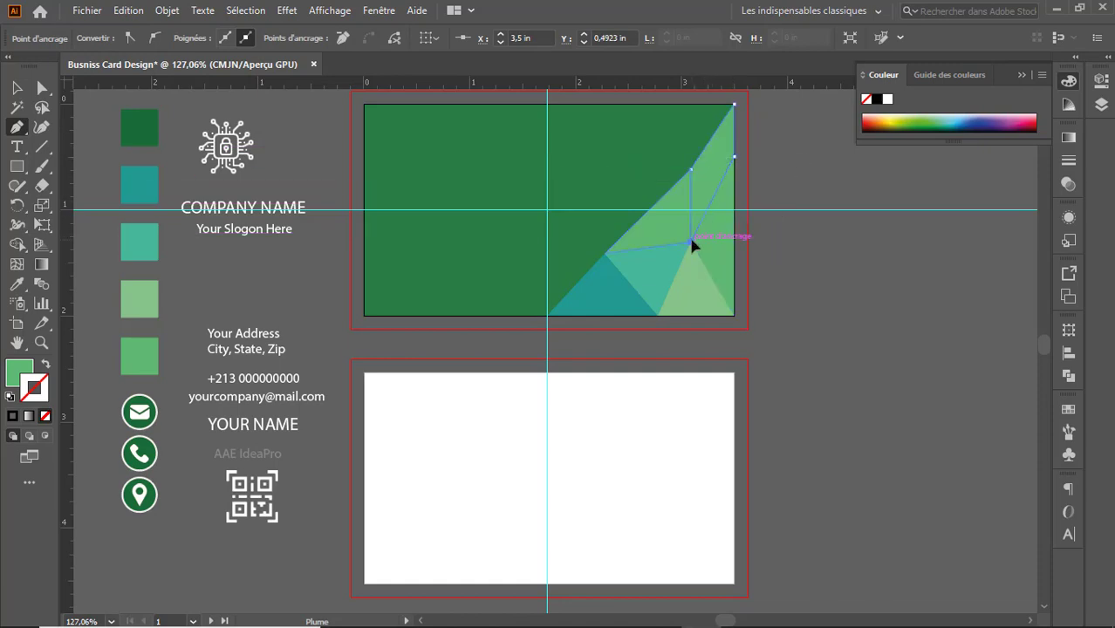
left_click(691, 170)
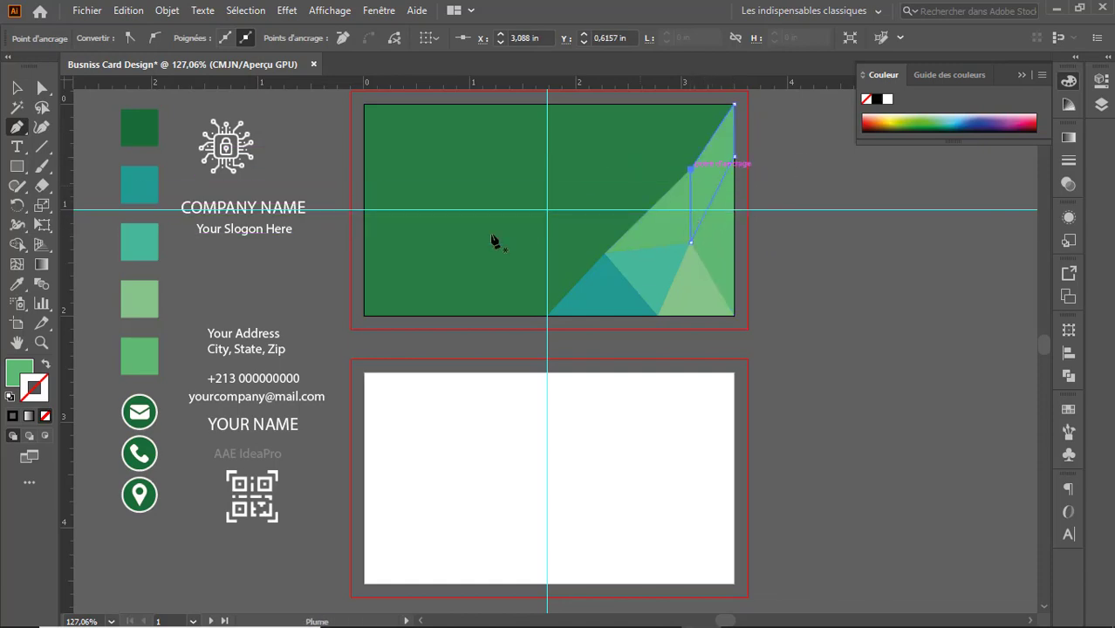
left_click(17, 286)
left_click(151, 181)
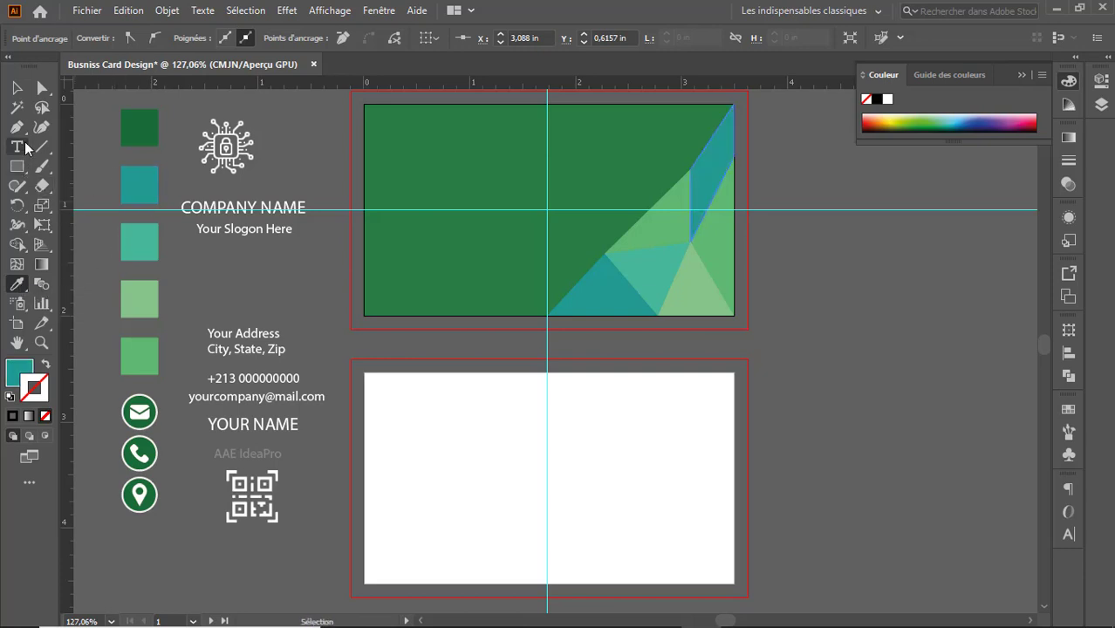
Draw a downward-pointing Pen triangle about 0.81 in wide and 0.49 in high on the card's upper edge from the vertical guide, filled with the third swatch.
left_click(17, 126)
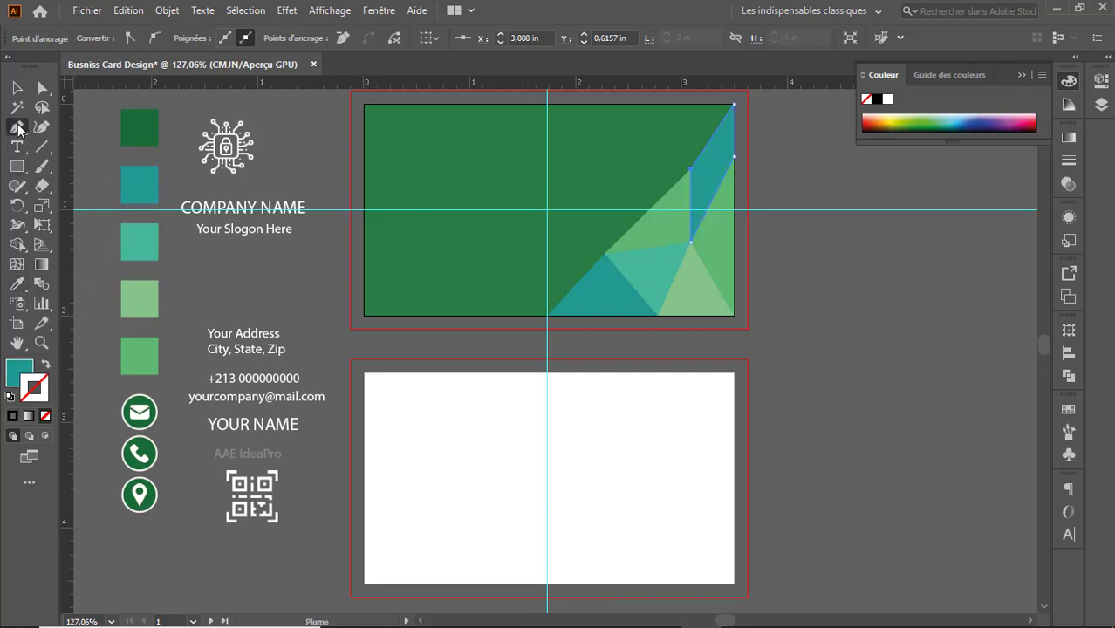
left_click(546, 105)
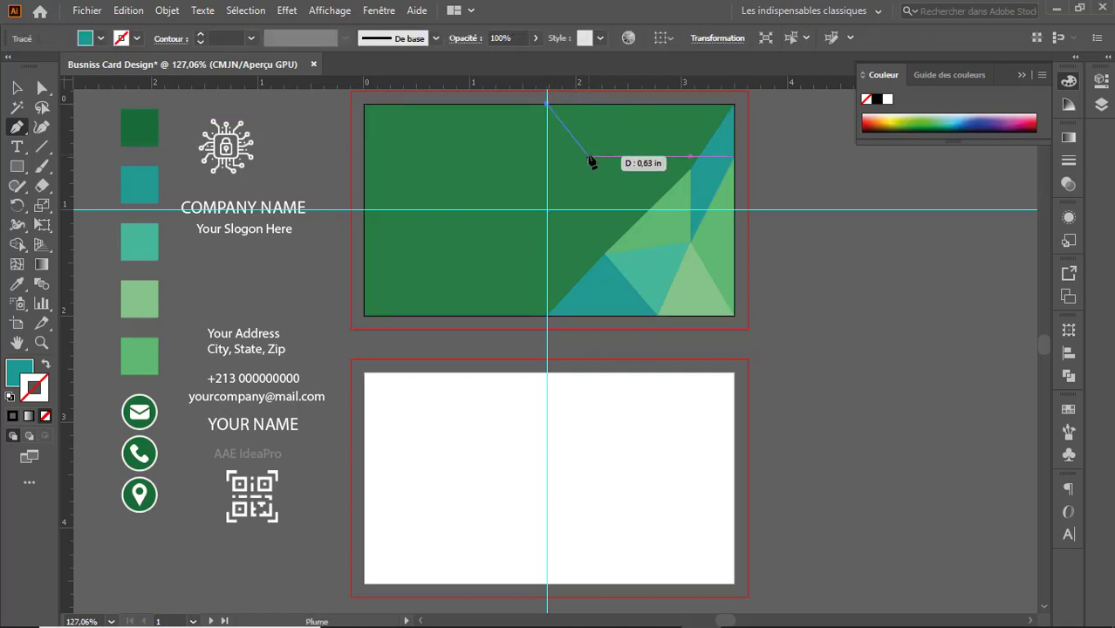
left_click(588, 155)
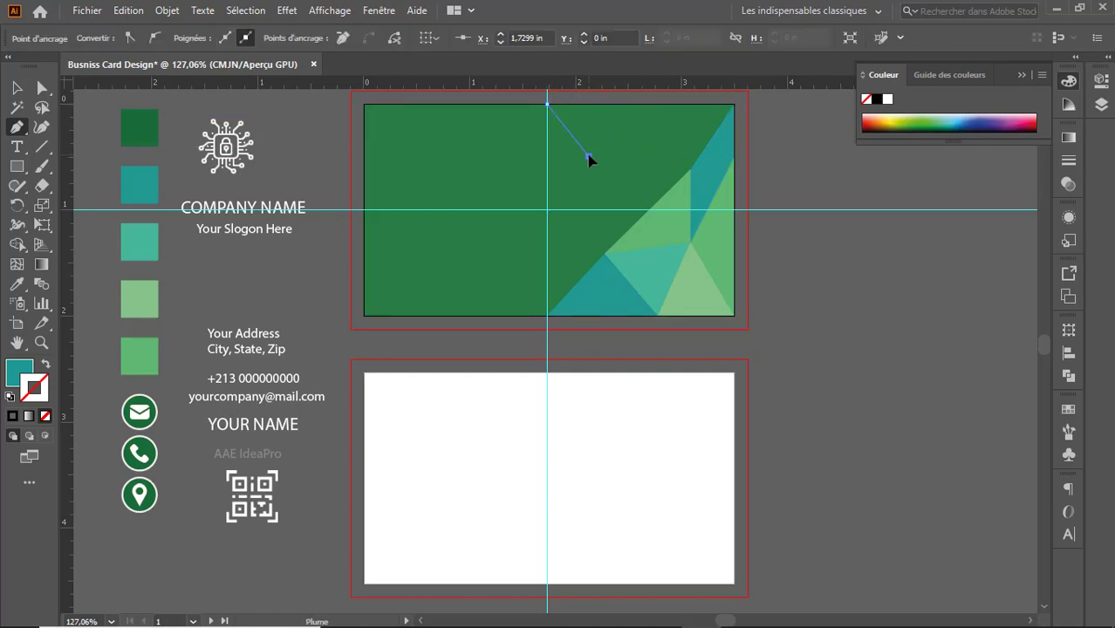
left_click(632, 104)
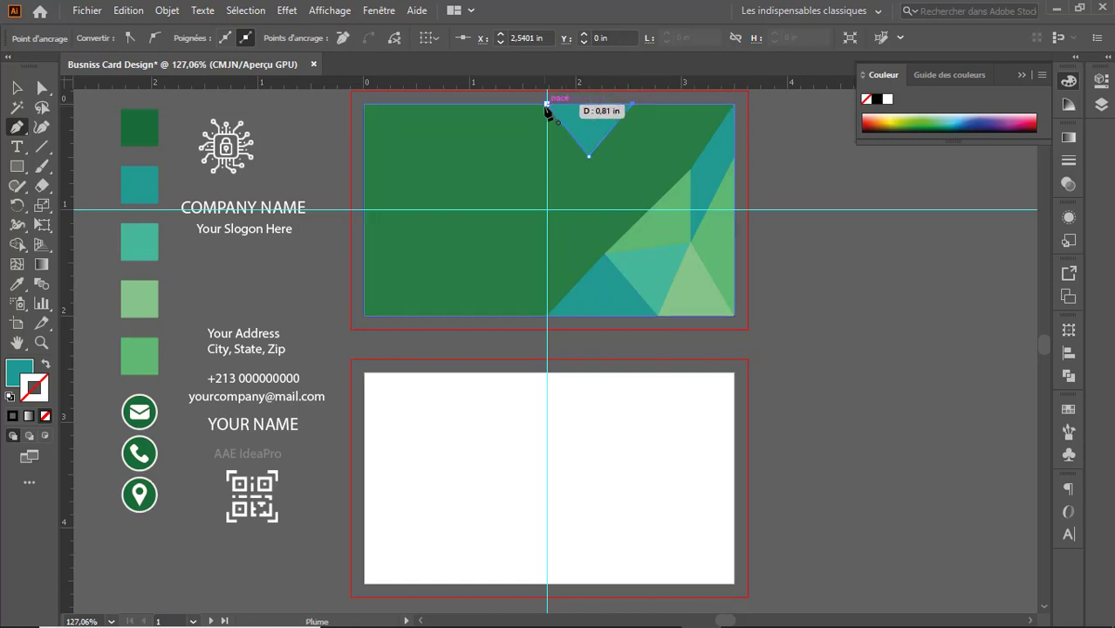
left_click(546, 105)
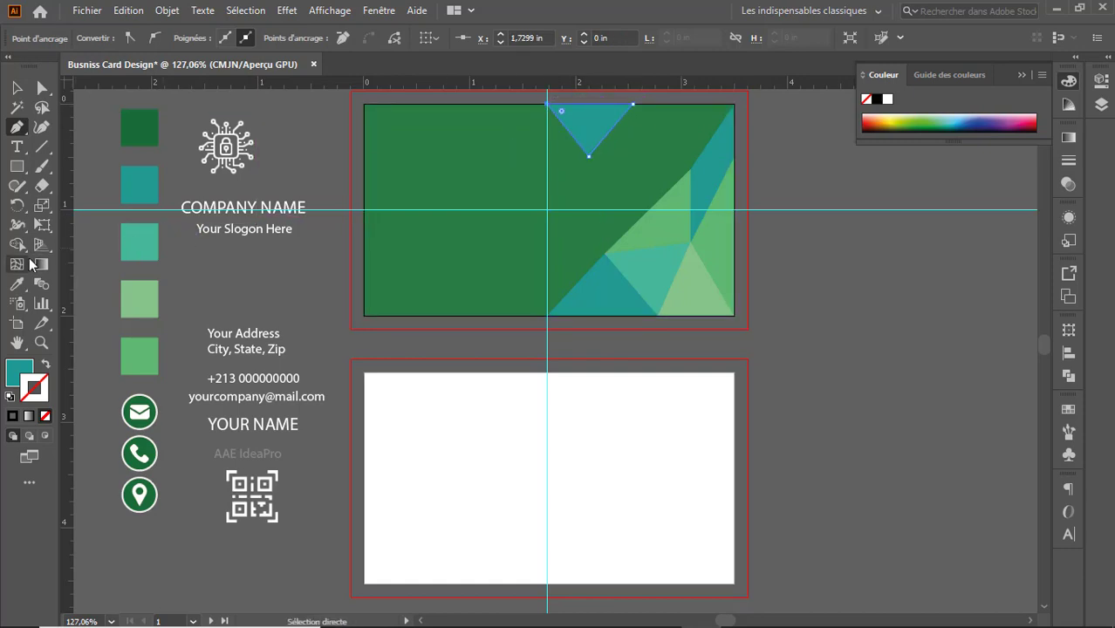
left_click(16, 283)
left_click(158, 252)
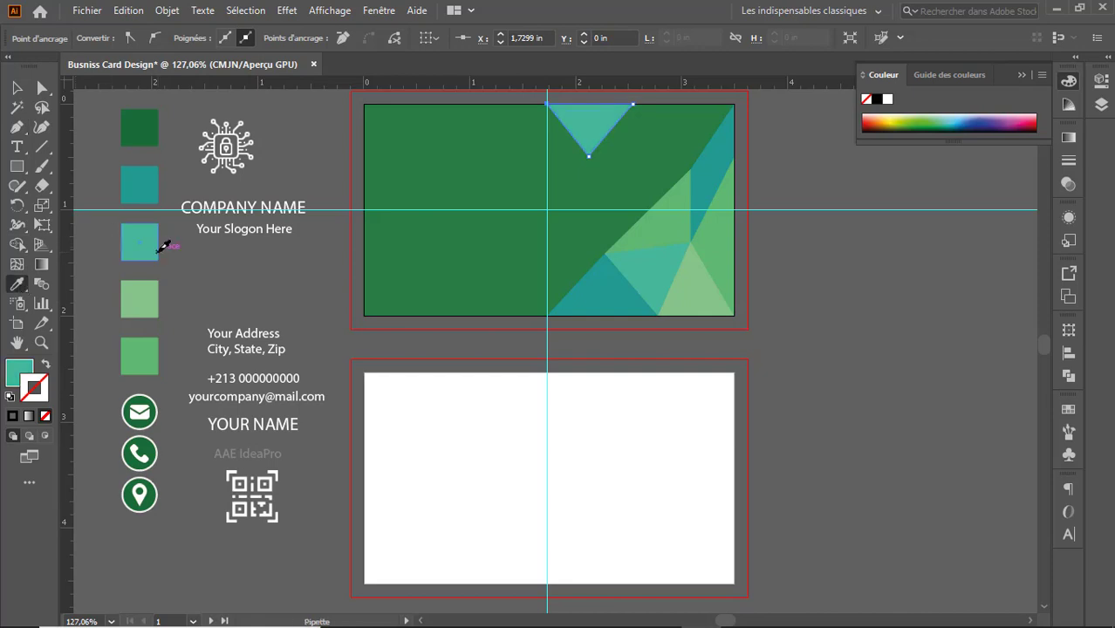
Draw a Pen triangle on the upper triangle's right side with its lowest point at about X 2.5 in, Y 0.94 in, filled with the fourth swatch.
left_click(16, 126)
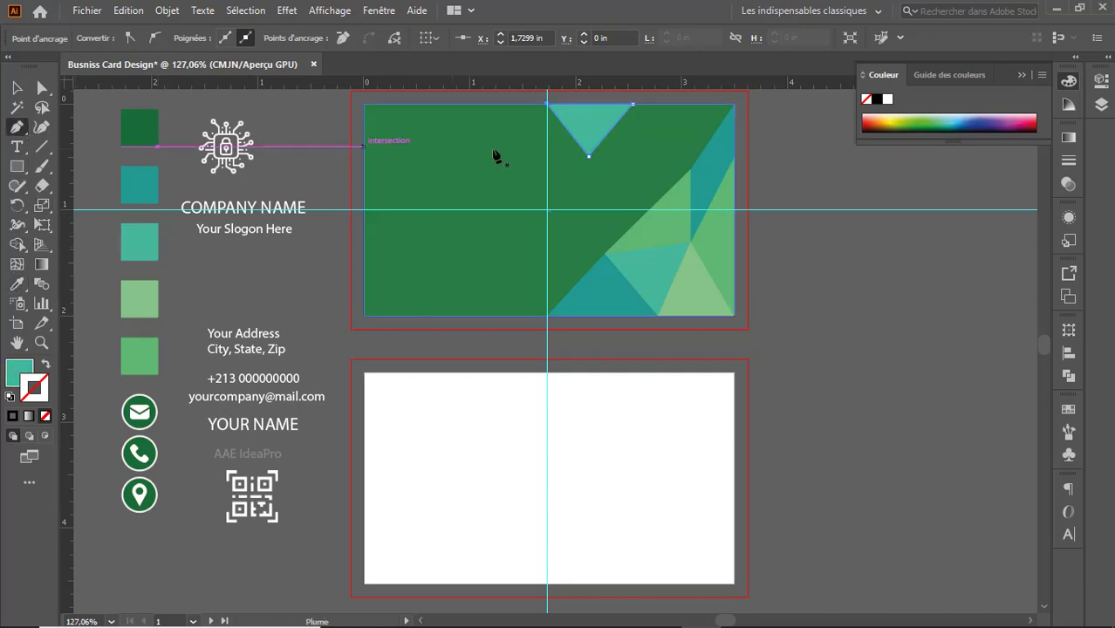
left_click(589, 157)
key("ctrl+z")
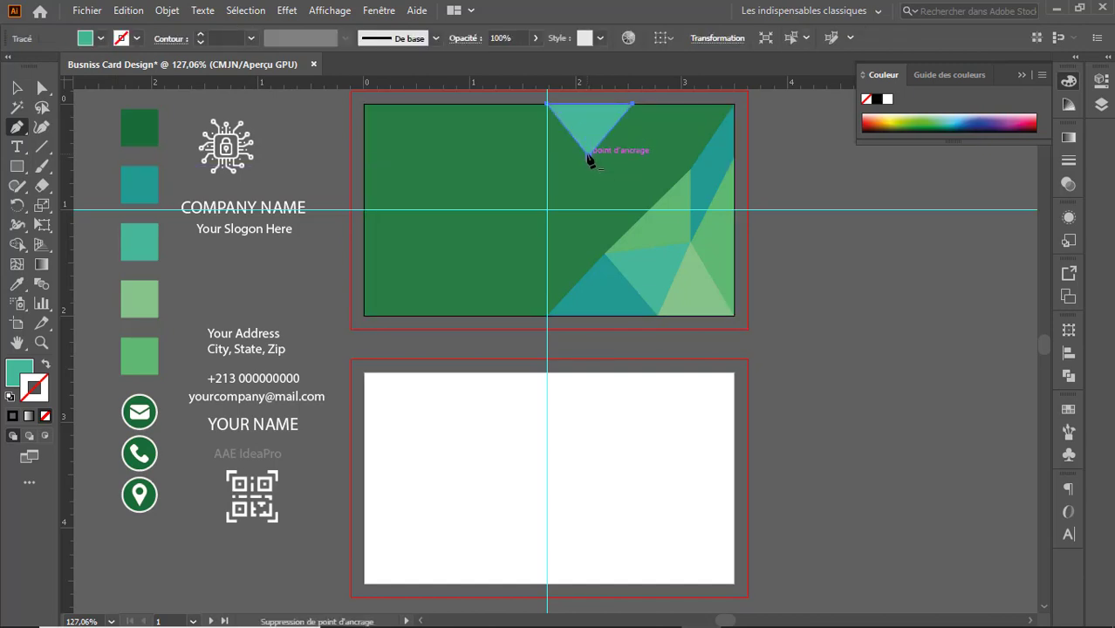
left_click(590, 157)
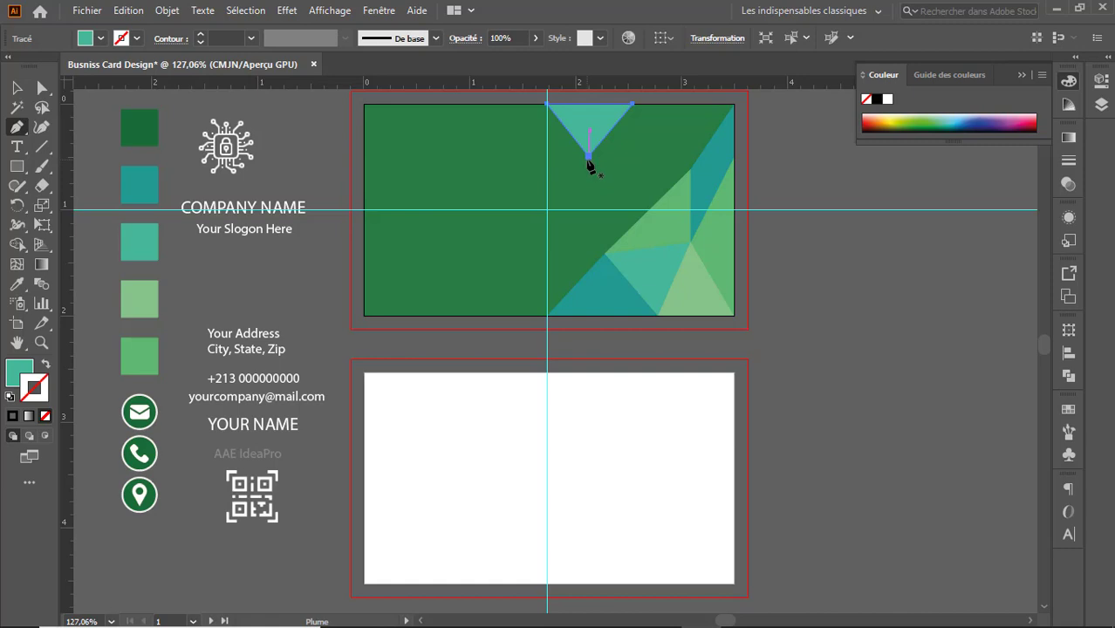
left_click(588, 157)
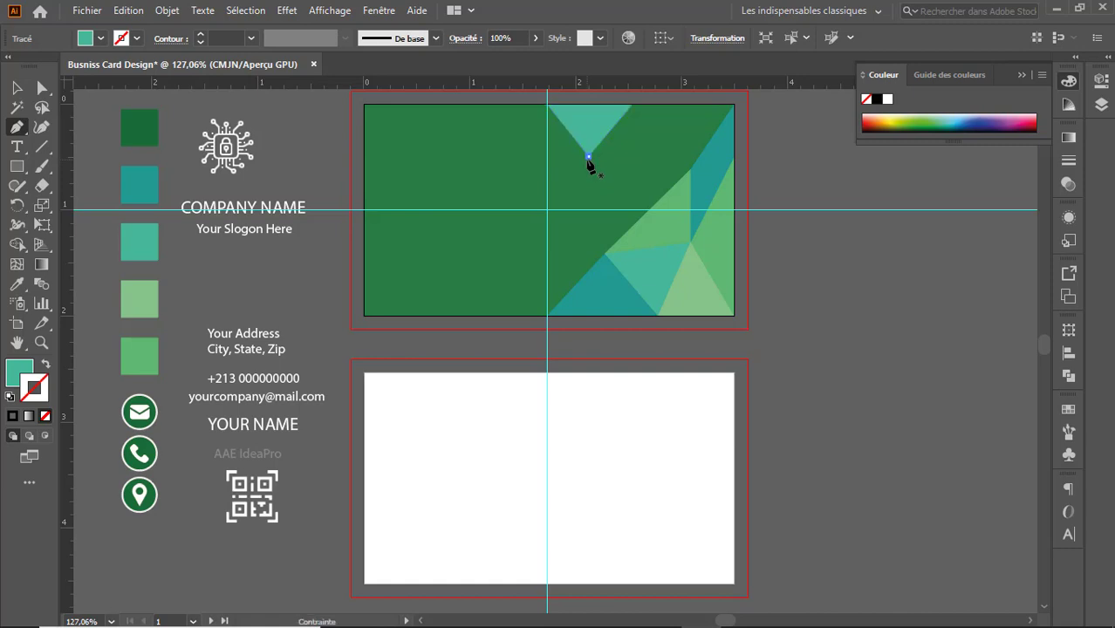
left_click(629, 205)
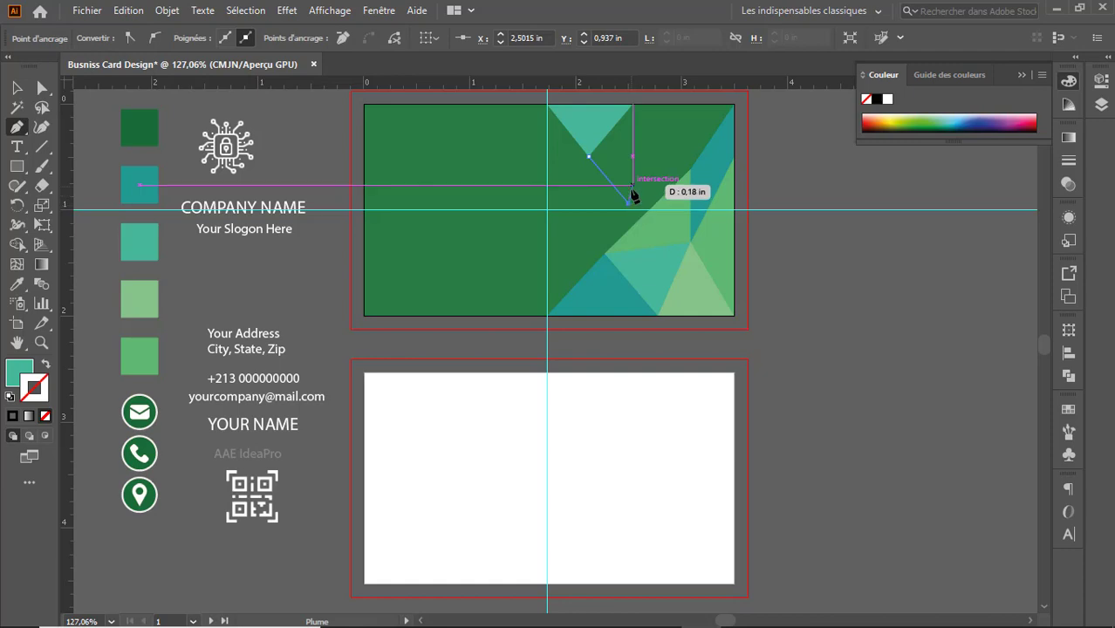
left_click(633, 105)
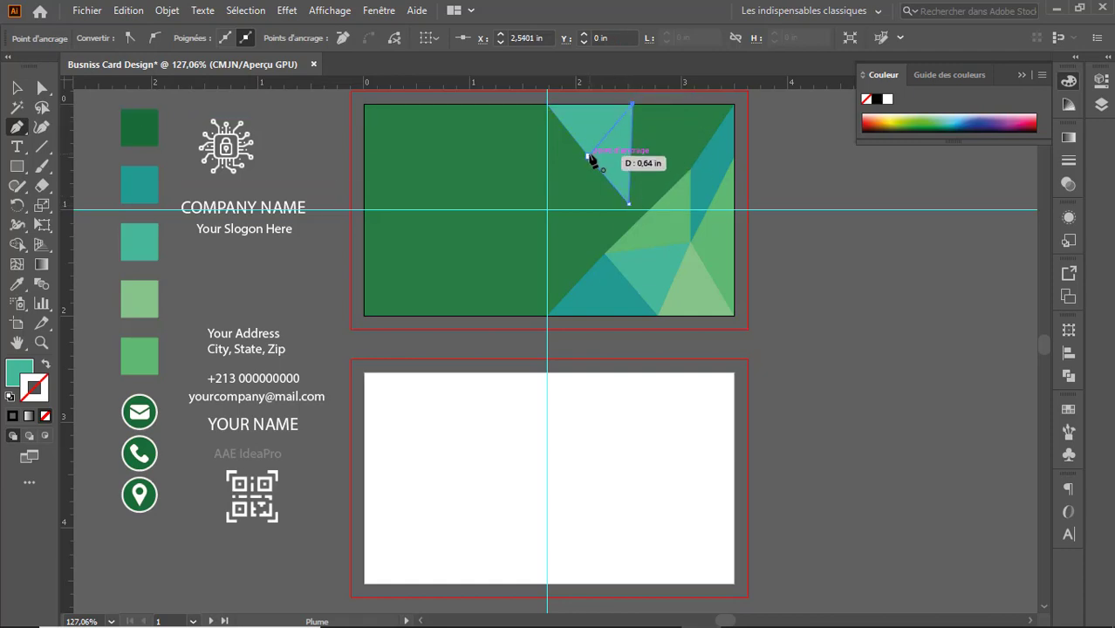
left_click(590, 157)
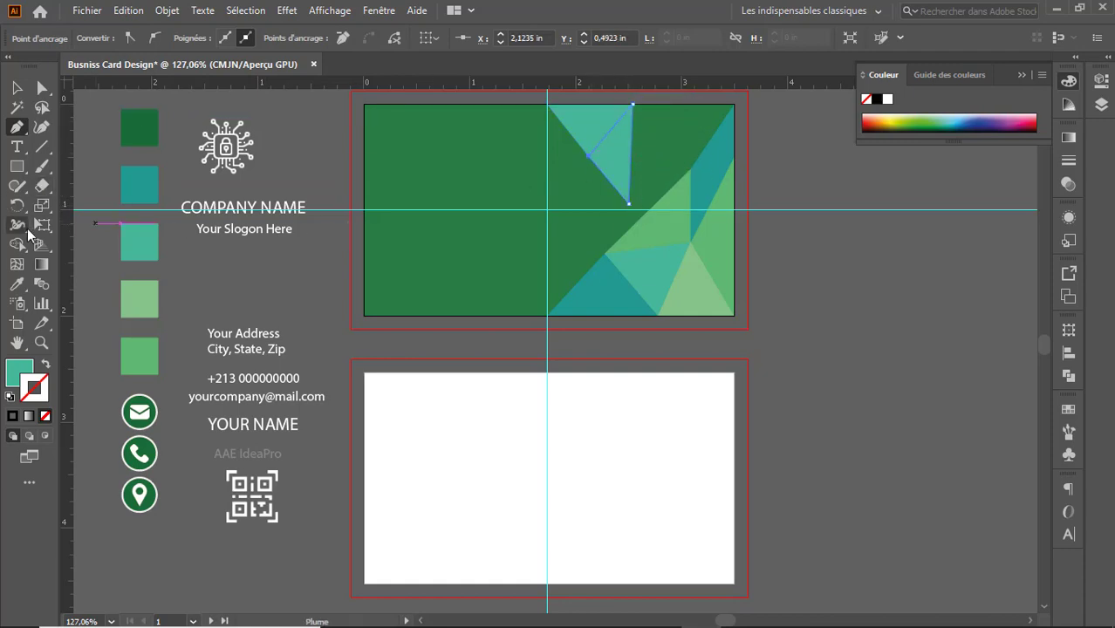
left_click(18, 284)
left_click(140, 292)
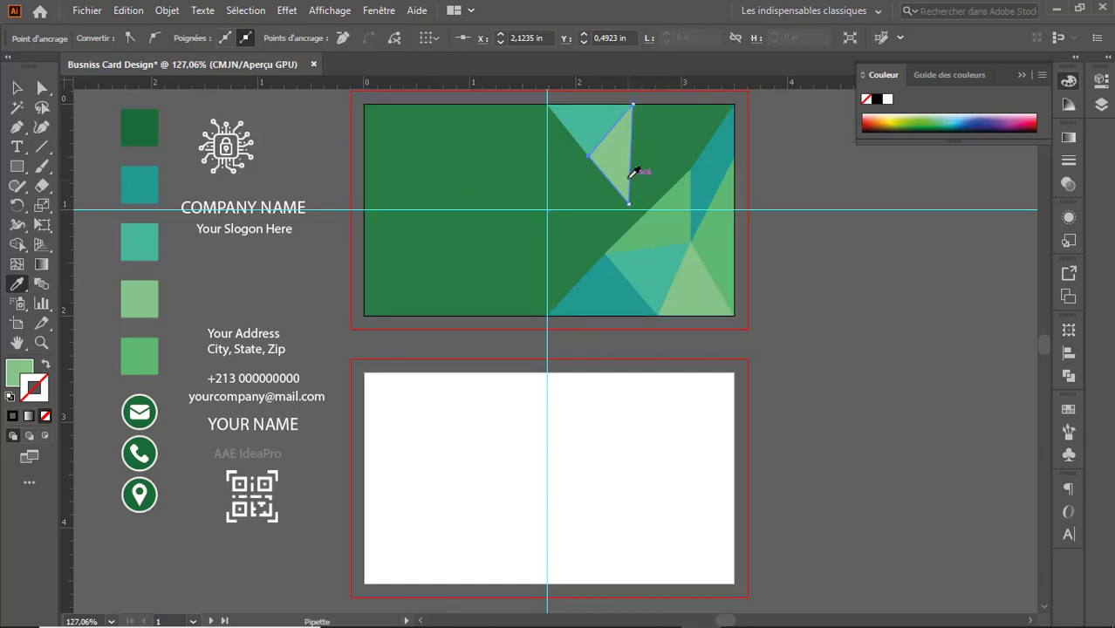
Draw a four-sided Pen shape from the light green triangle's lowest point through about X 2.68 in, Y 1.22 in, filled with the third swatch.
key("p")
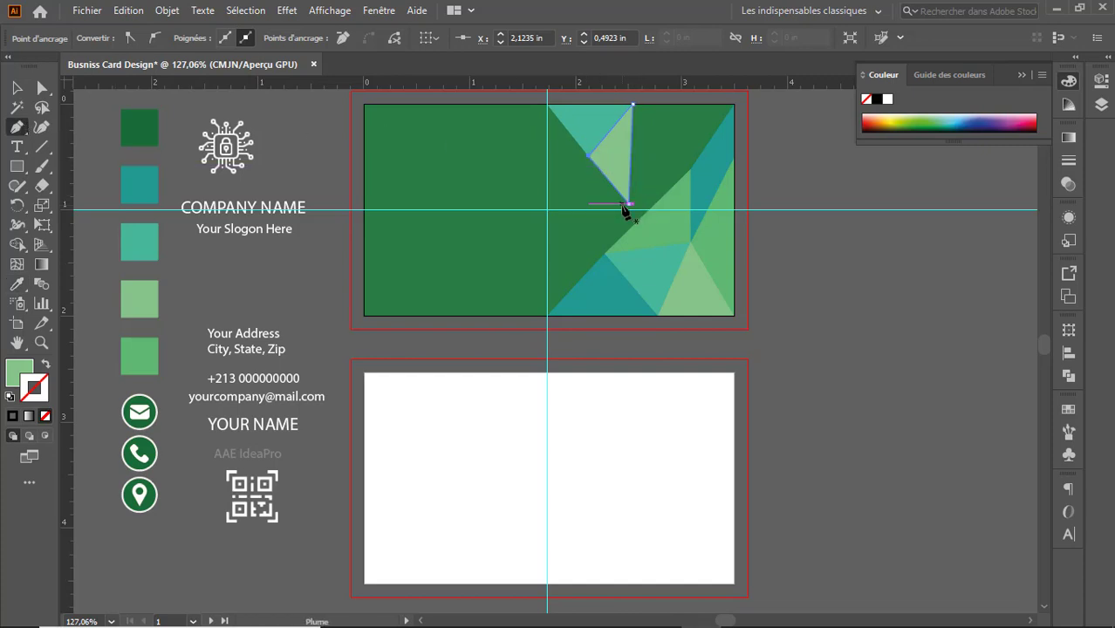
left_click_drag(630, 207, 650, 238)
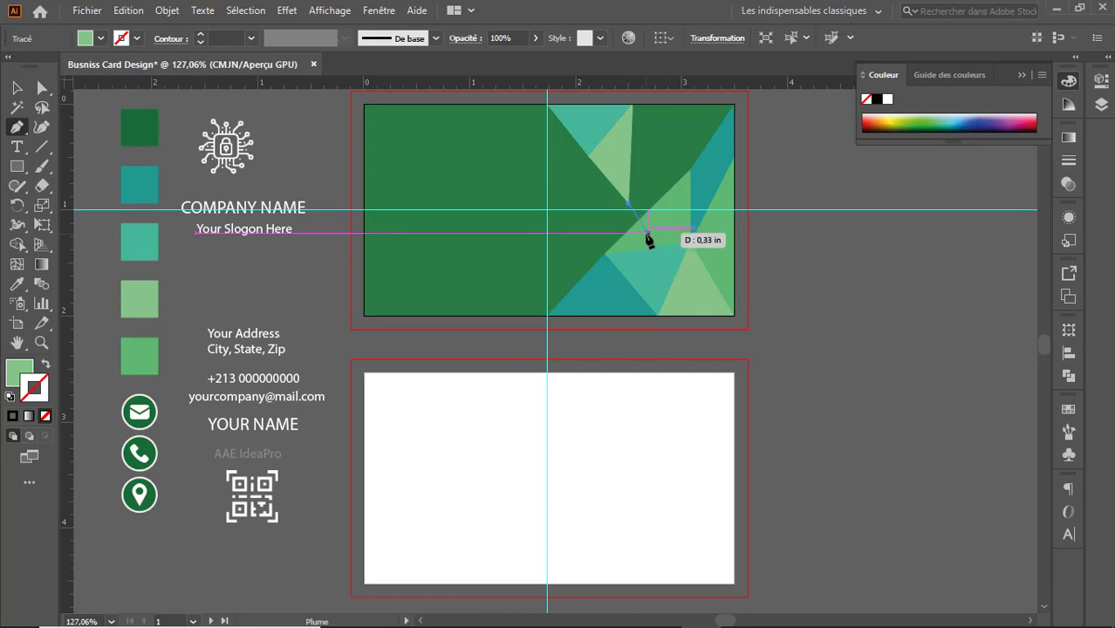
left_click(647, 232)
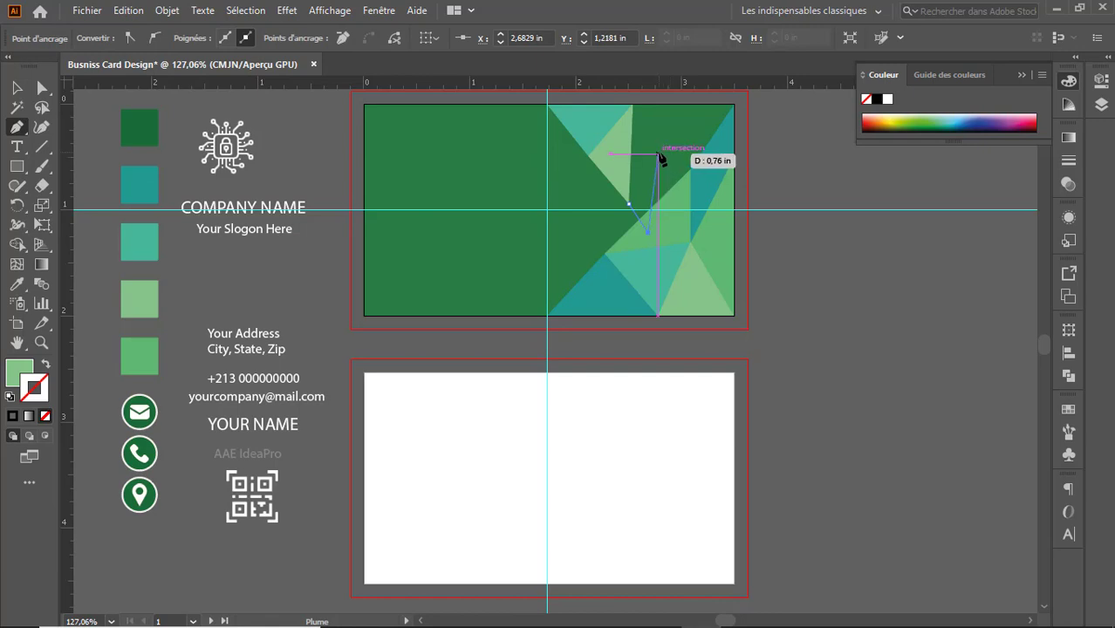
left_click(658, 154)
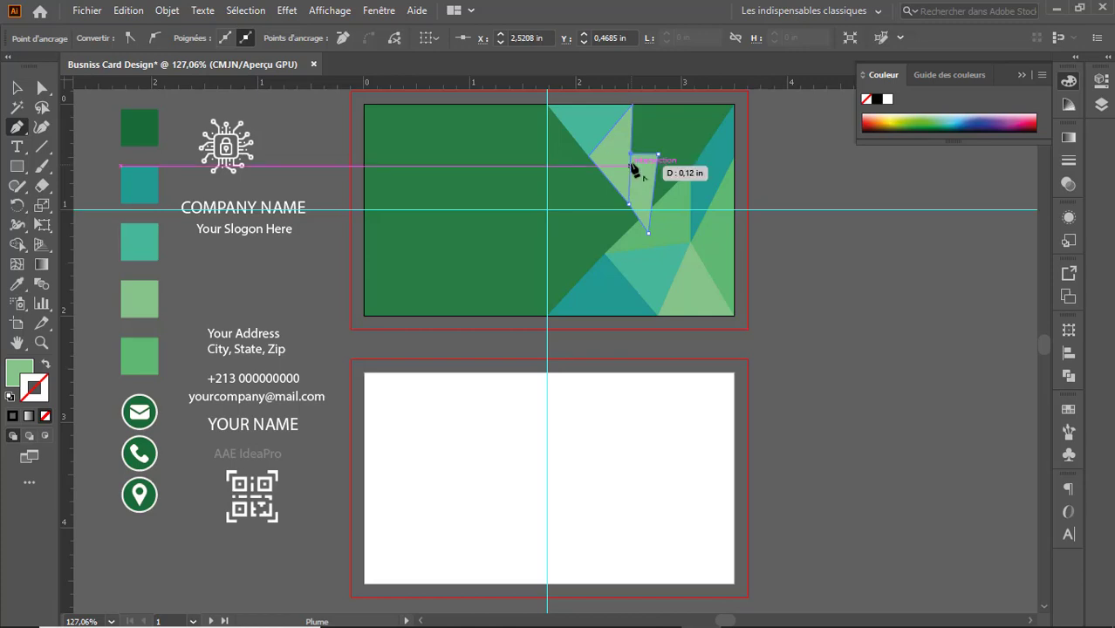
left_click(629, 204)
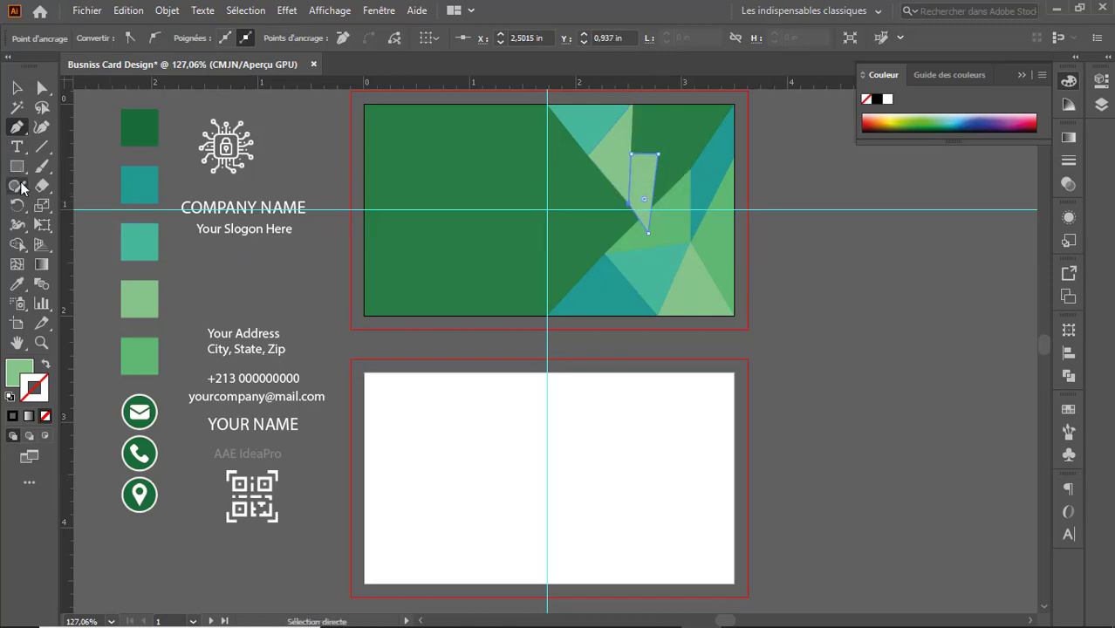
left_click(17, 283)
left_click(154, 232)
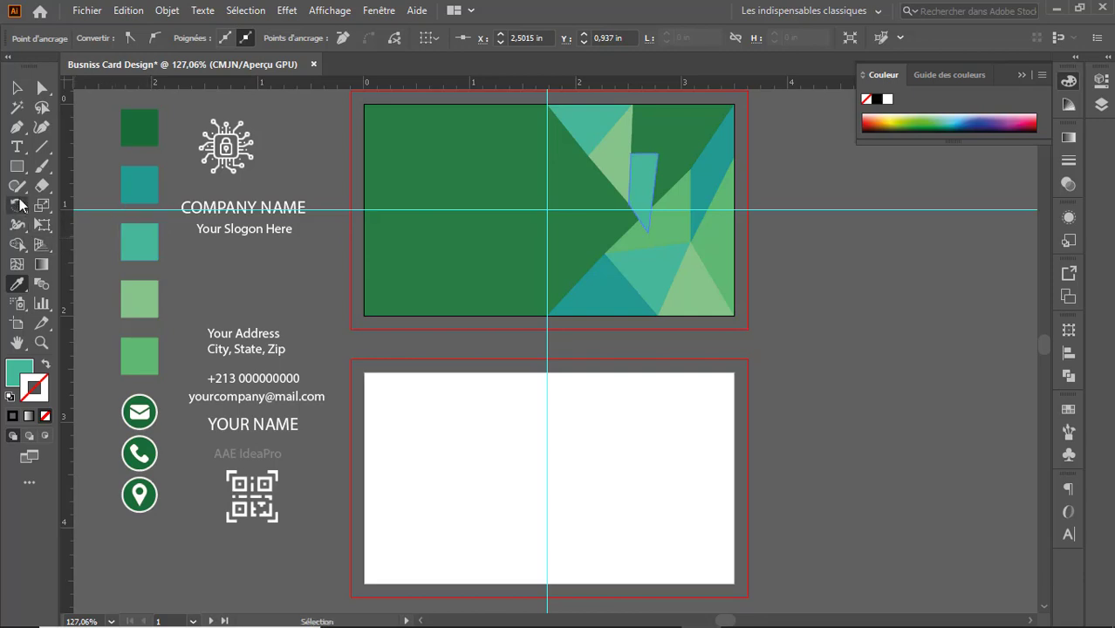
Draw a small Pen triangle from the new shape's upper side to the card's upper edge at about X 2.54 in, filled with the fifth swatch.
left_click(18, 128)
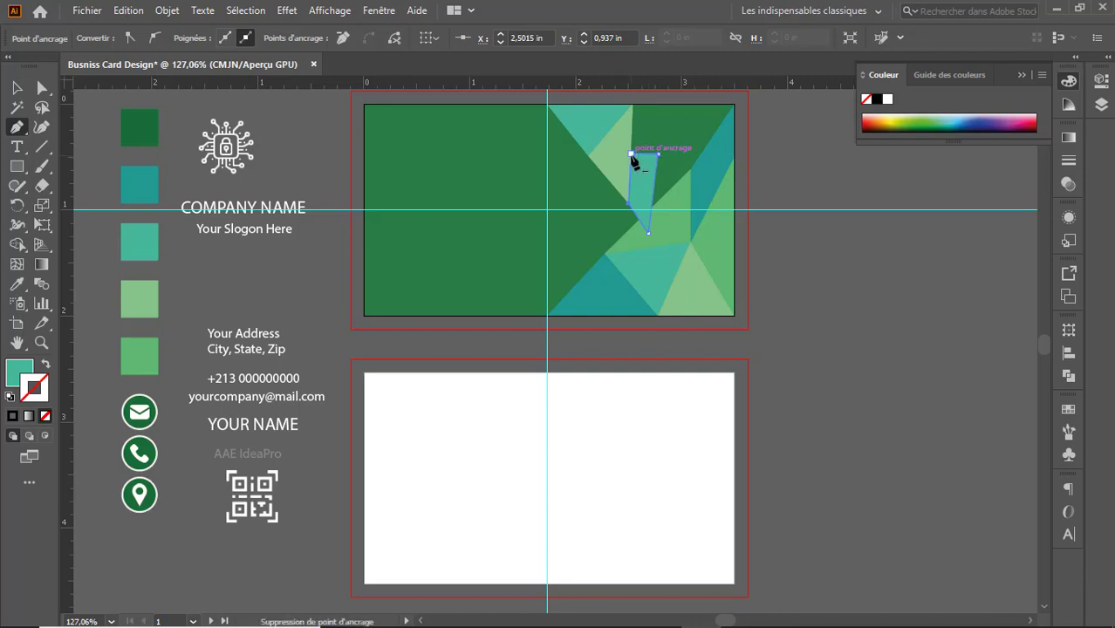
left_click_drag(658, 157, 632, 104)
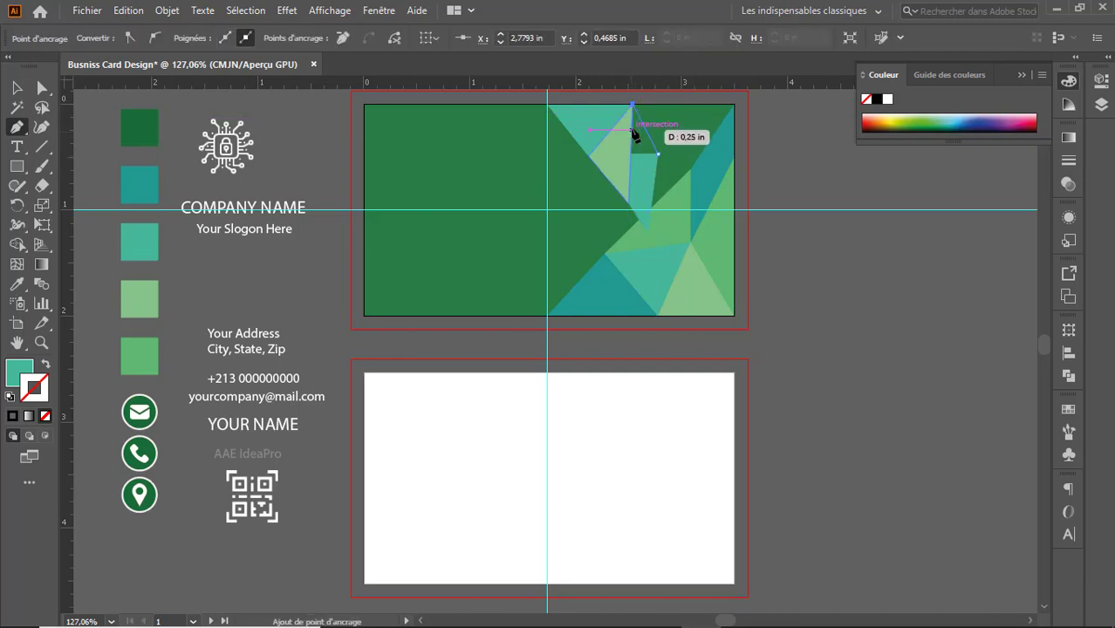
left_click_drag(634, 157, 660, 154)
left_click(19, 285)
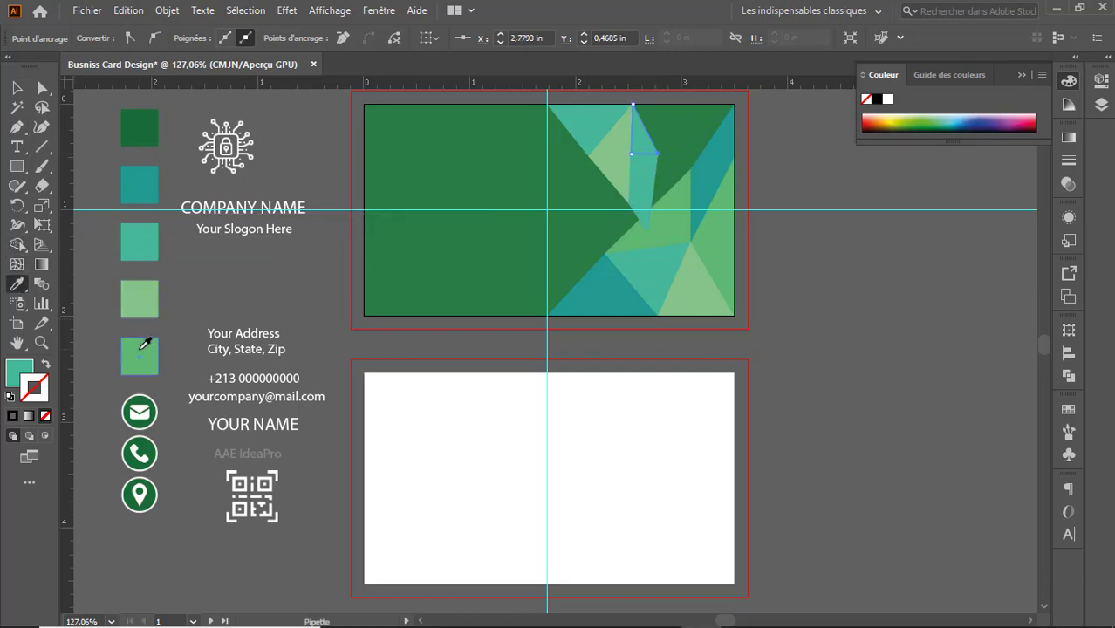
Draw a Pen triangle from about X 2.78 in, Y 0.47 in to the card's upper-right corner and upper edge, filled with the teal second swatch.
left_click(16, 127)
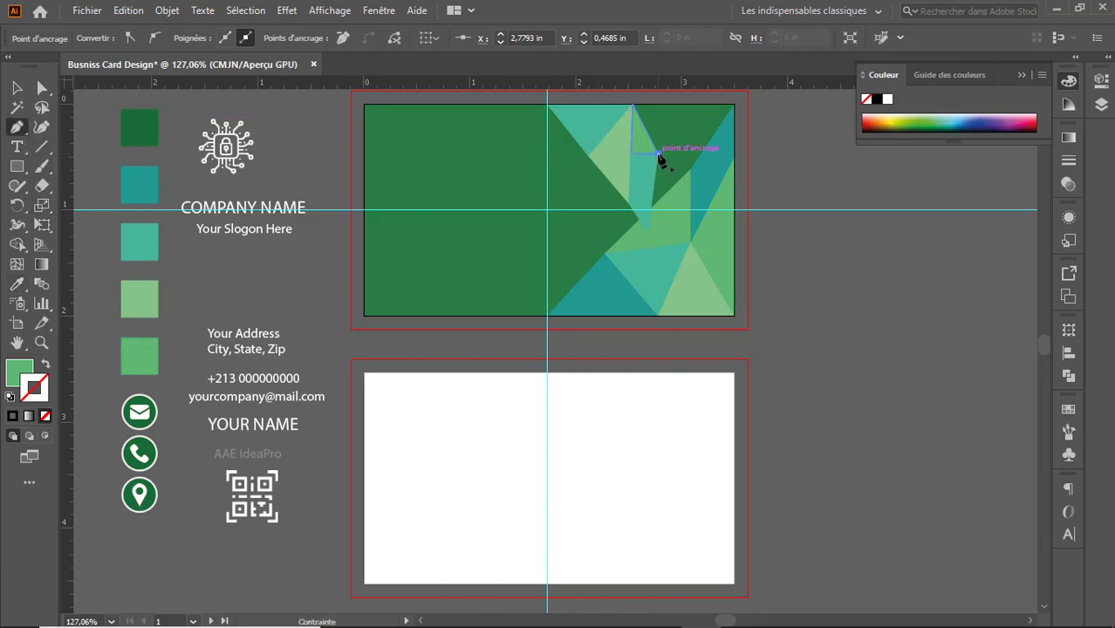
left_click(657, 155)
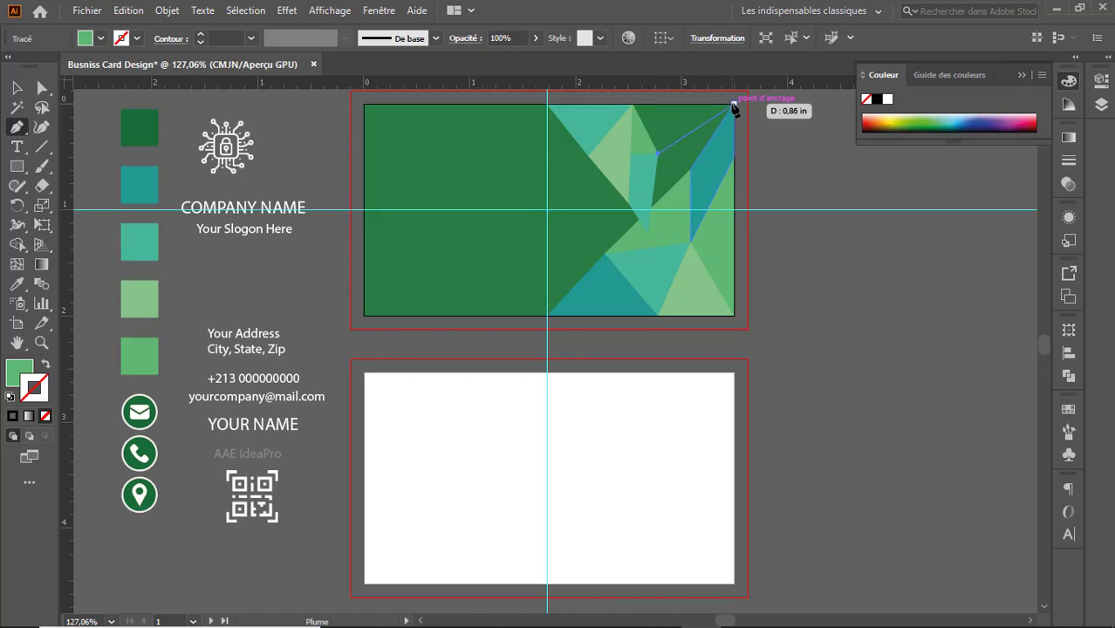
left_click(733, 104)
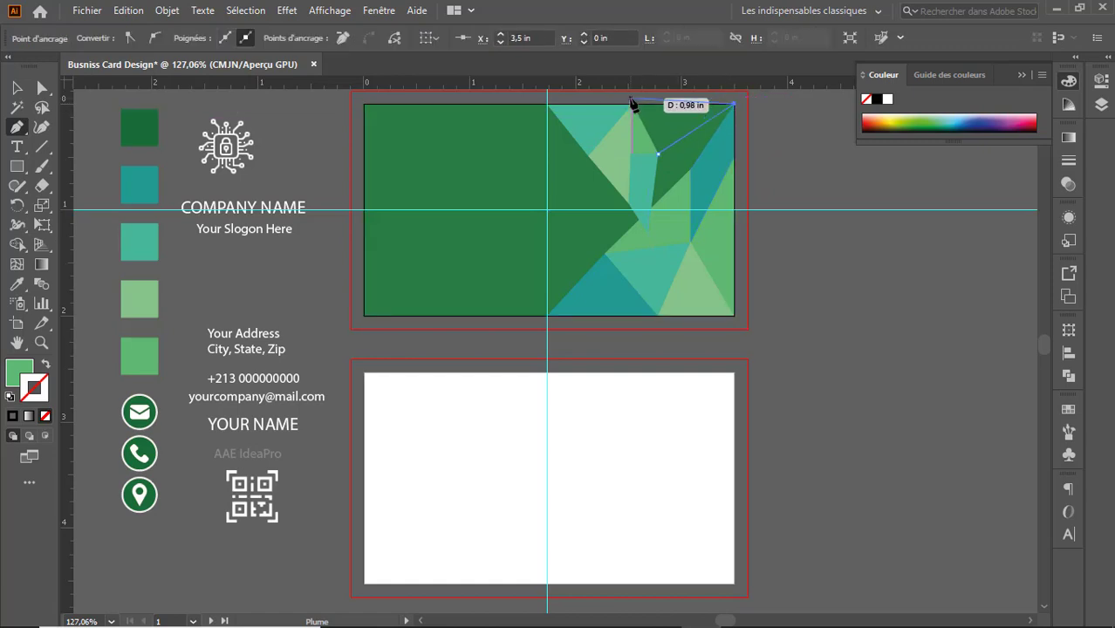
left_click(632, 105)
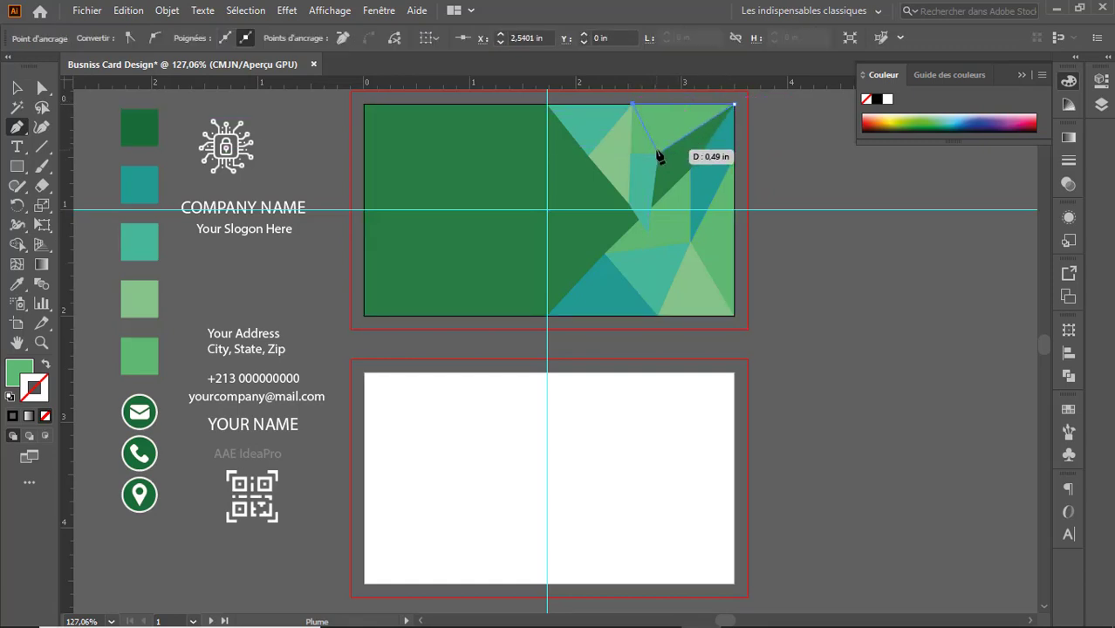
left_click(657, 154)
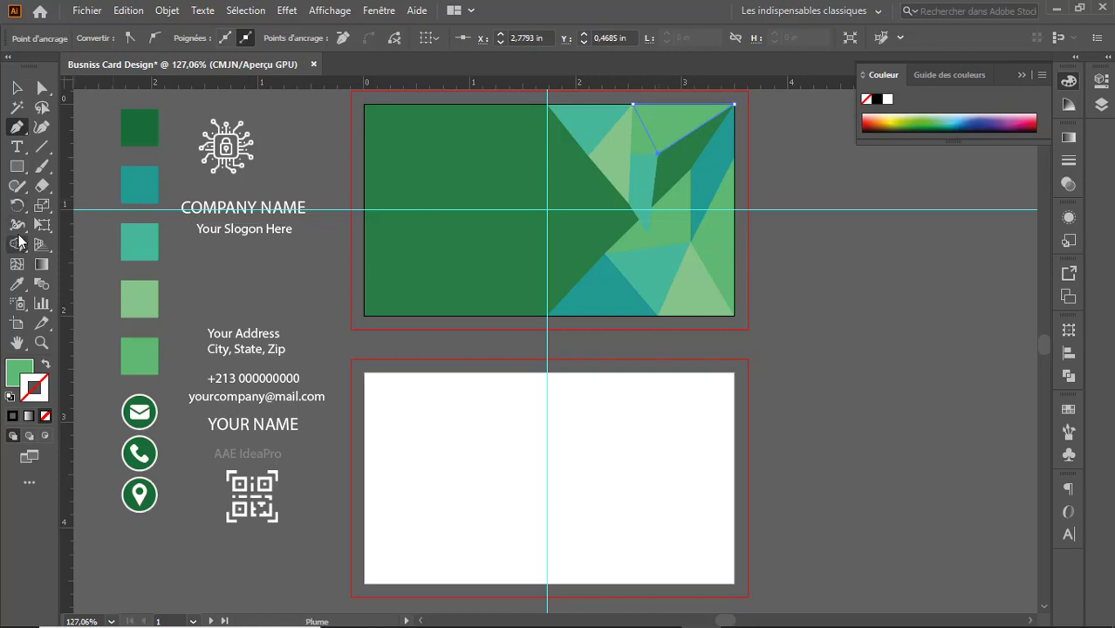
left_click(18, 283)
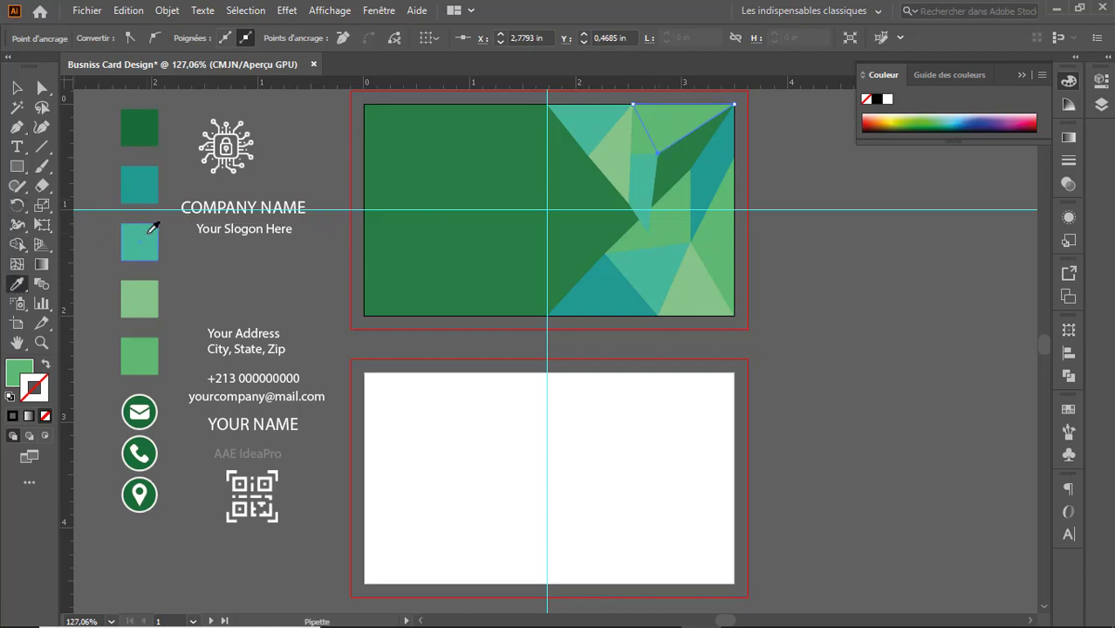
left_click(144, 182)
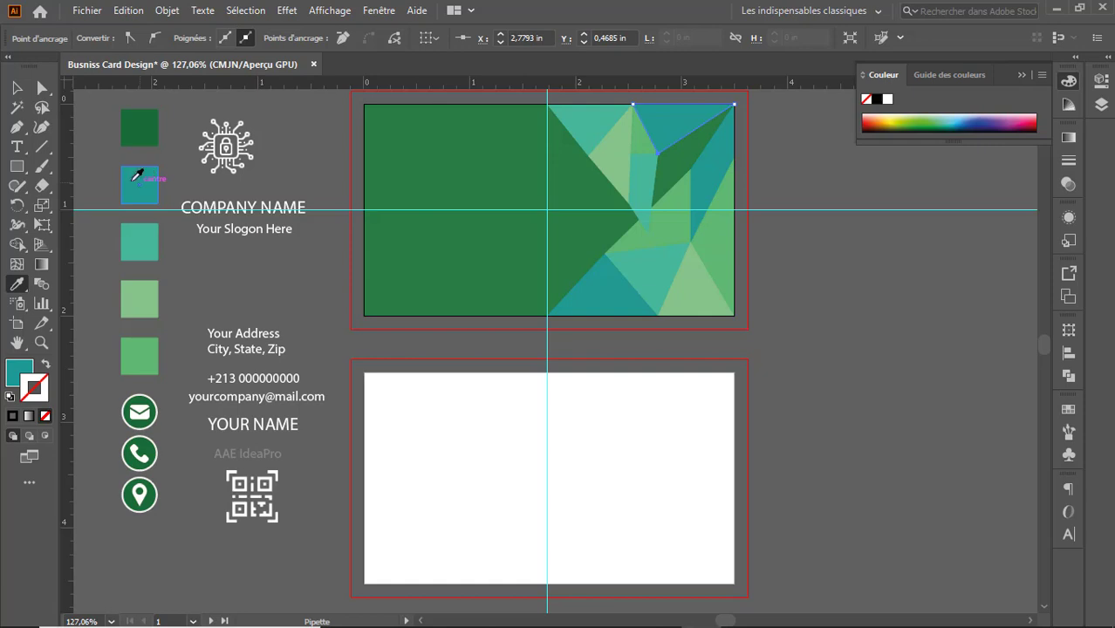
Cover the remaining dark gap below the upper-right teal triangle with a four-sided Pen shape reaching the card's corner, filled with the fourth swatch.
left_click(16, 126)
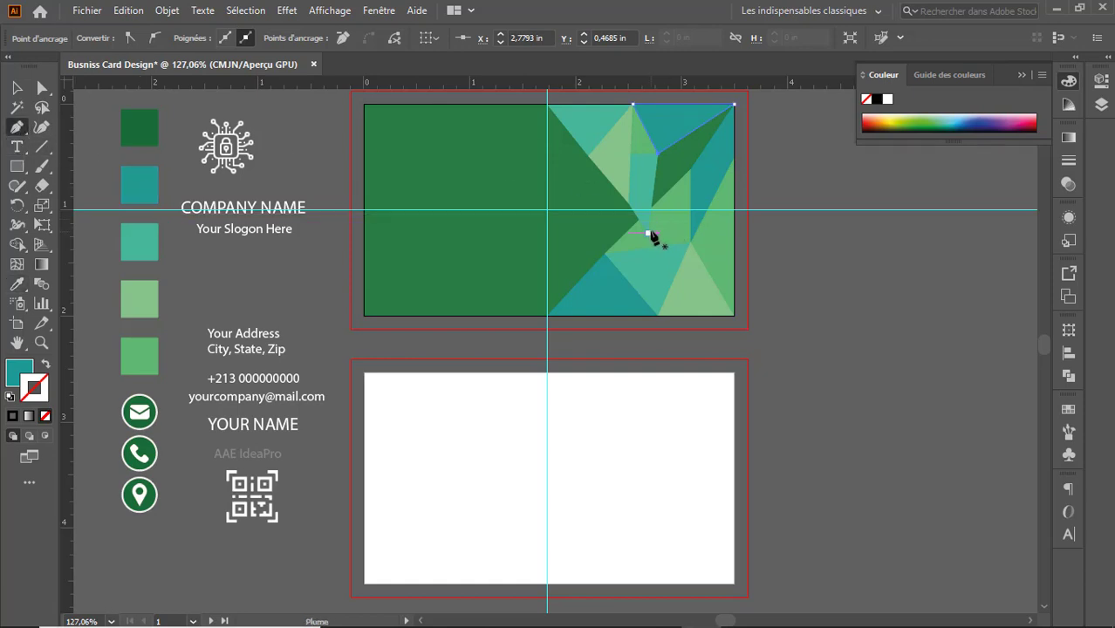
left_click(646, 229)
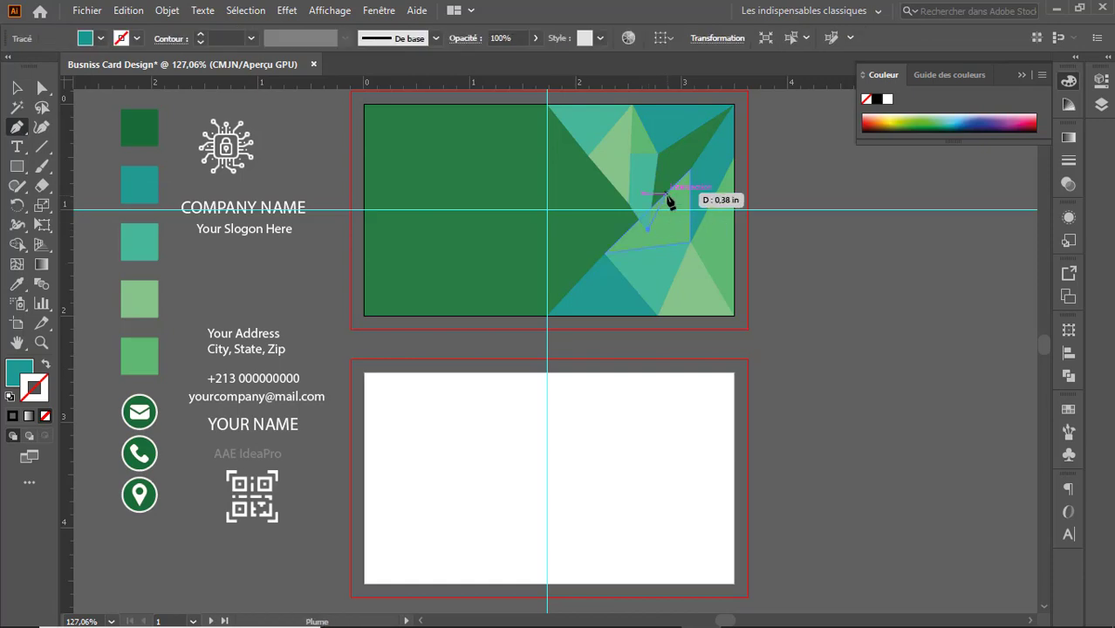
left_click(668, 195)
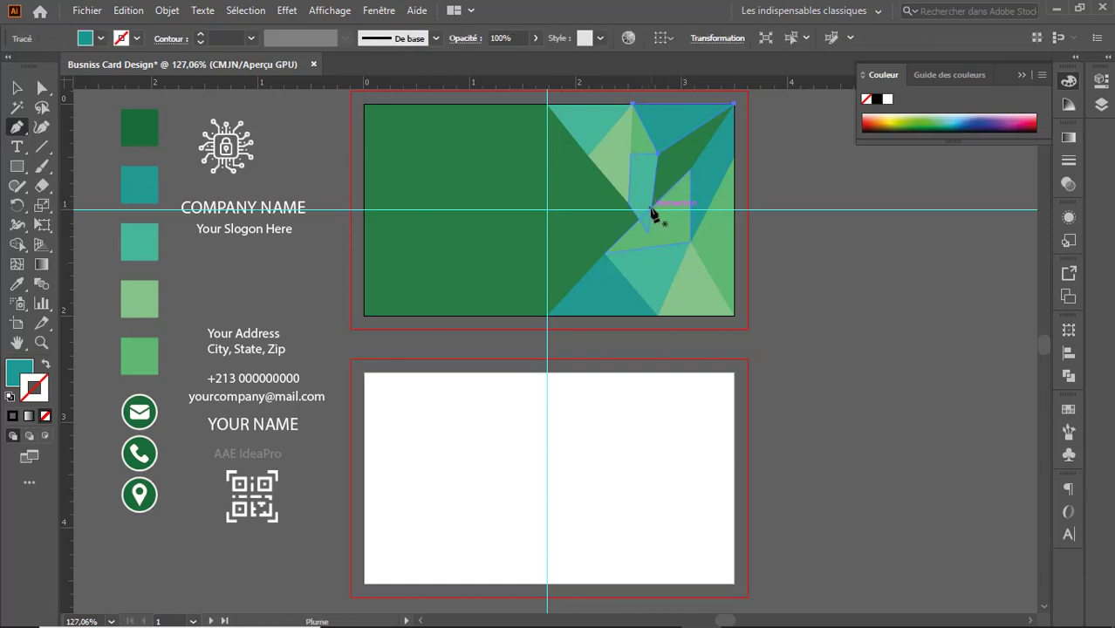
left_click(652, 211)
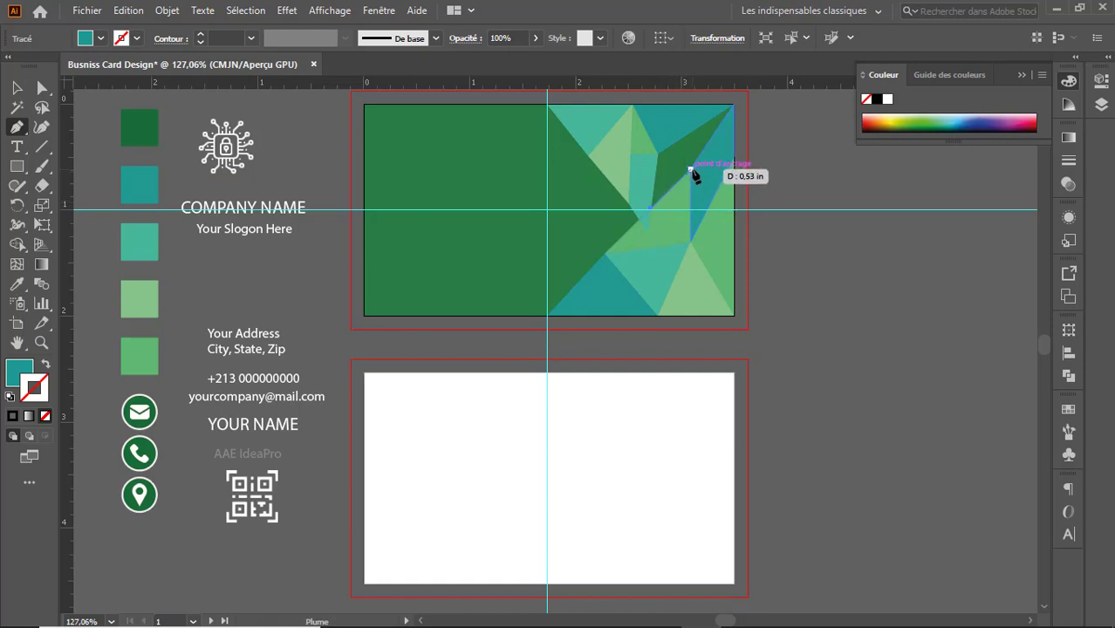
left_click(691, 170)
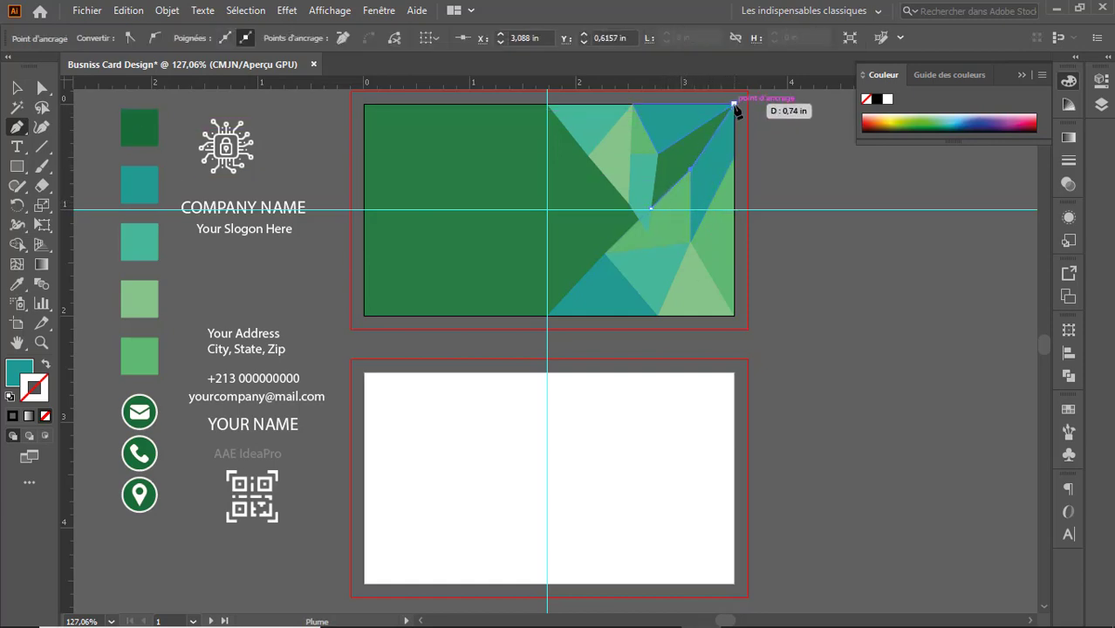
left_click(733, 104)
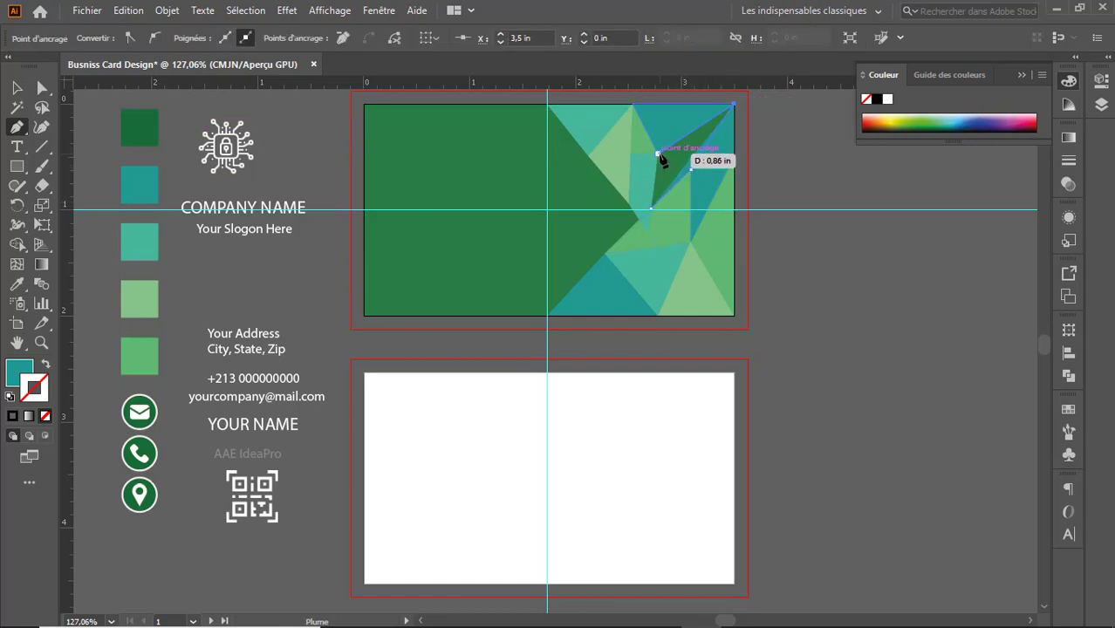
left_click(657, 153)
left_click(652, 211)
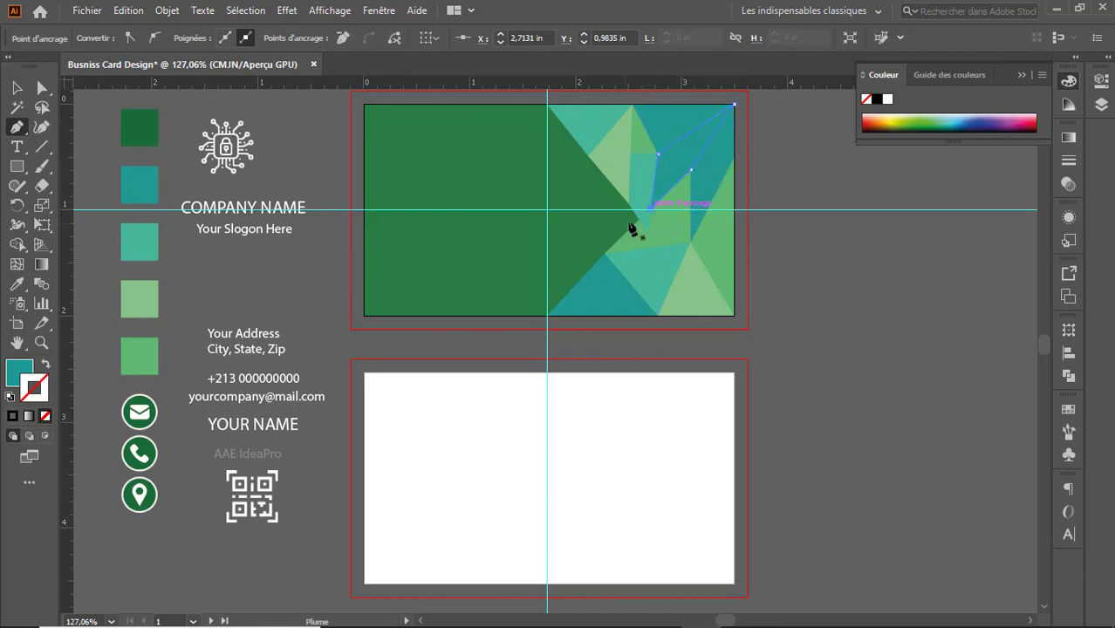
left_click(17, 283)
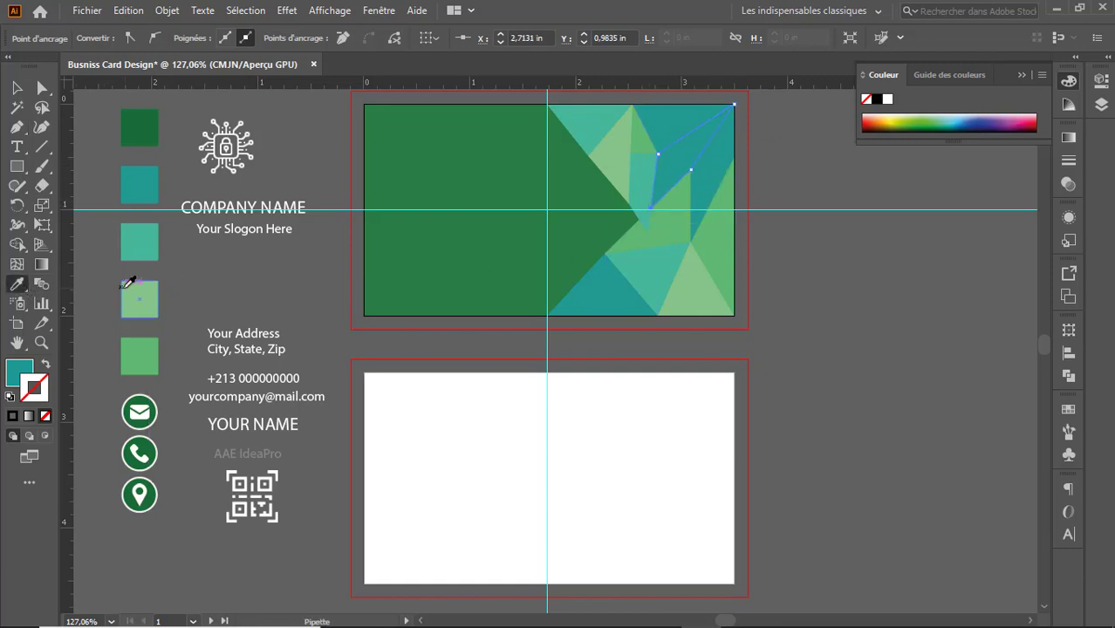
left_click(137, 296)
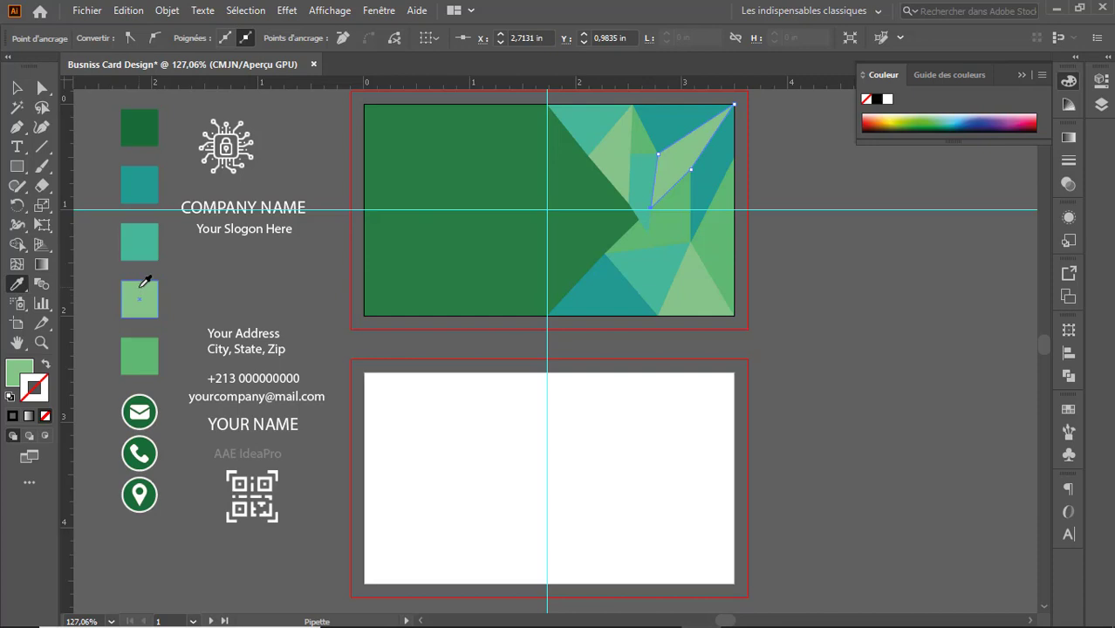
Deselect the new shape and delete both the horizontal and the vertical guide.
left_click(16, 88)
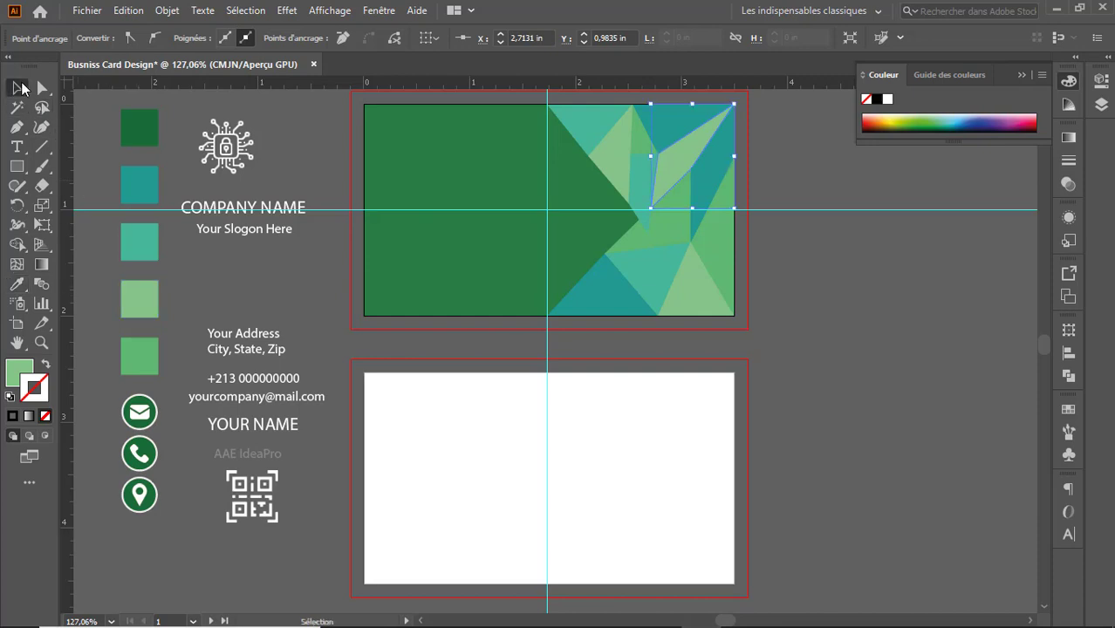
left_click(887, 214)
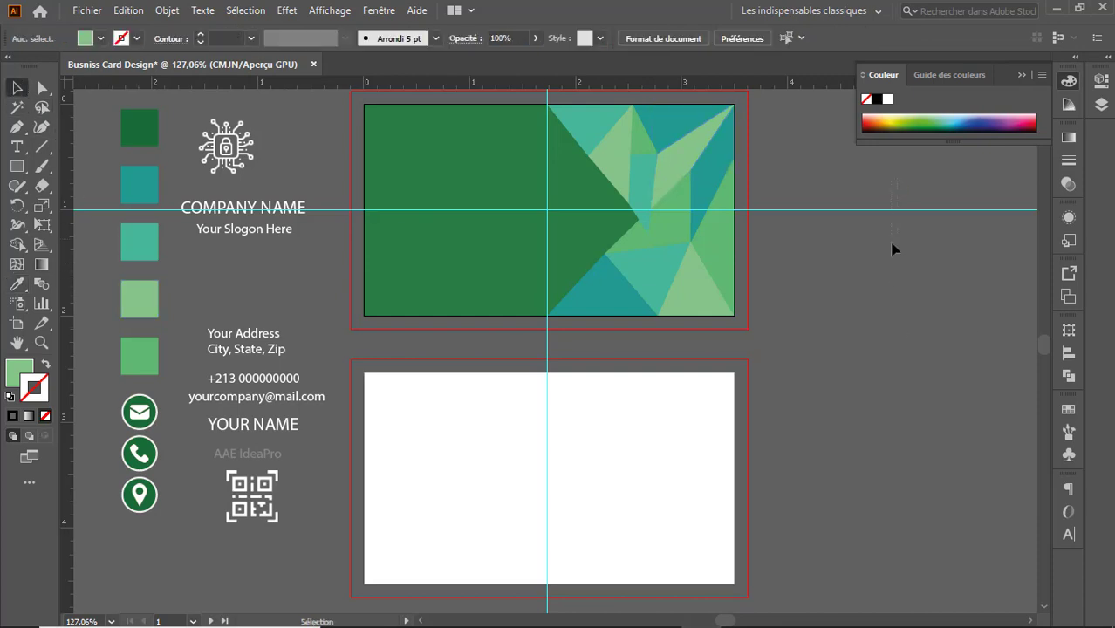
key("Delete")
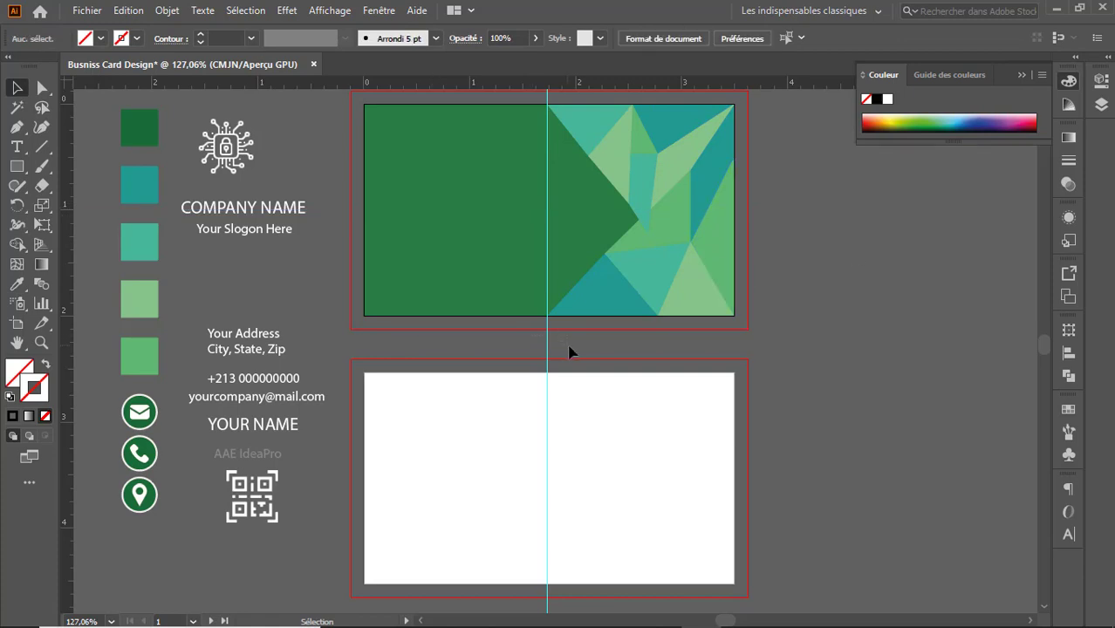
key("Delete")
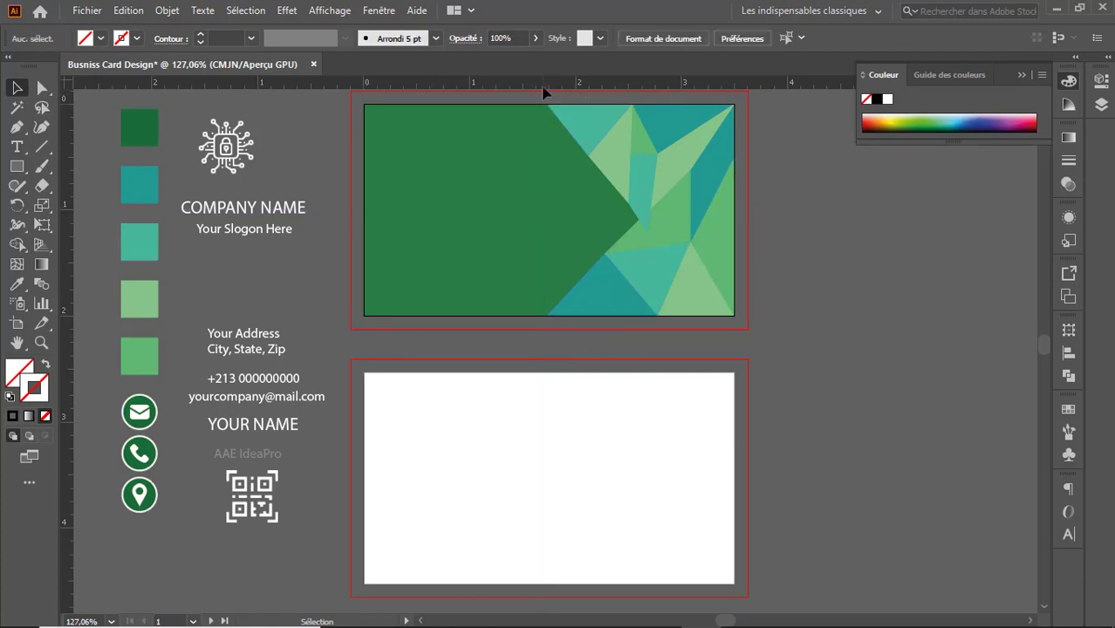
left_click_drag(543, 85, 582, 167)
left_click_drag(696, 314, 741, 326)
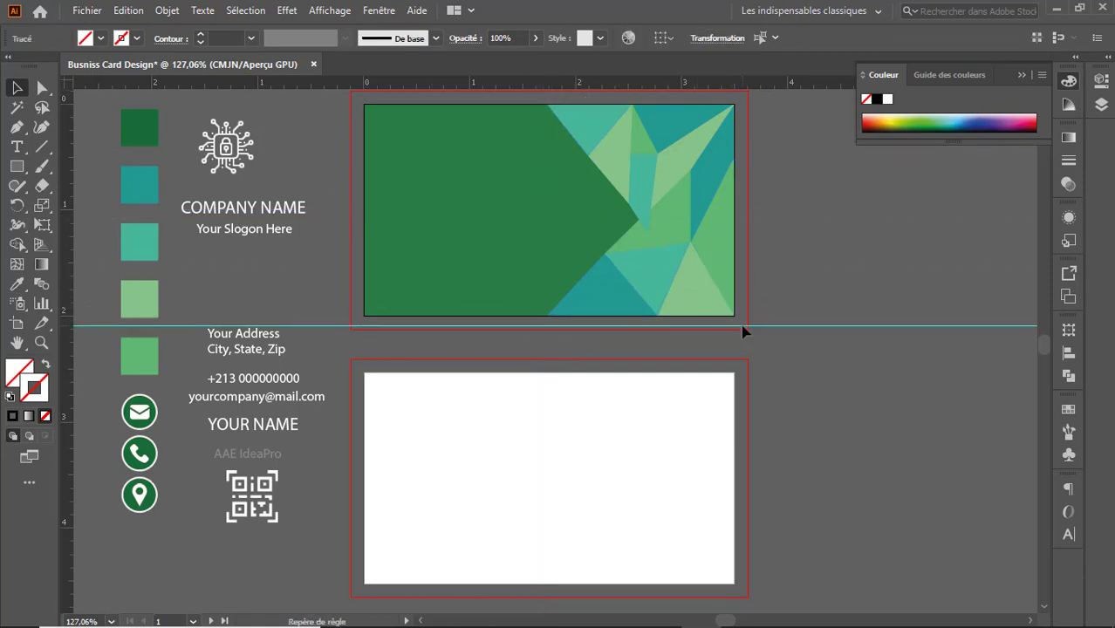
key("Delete")
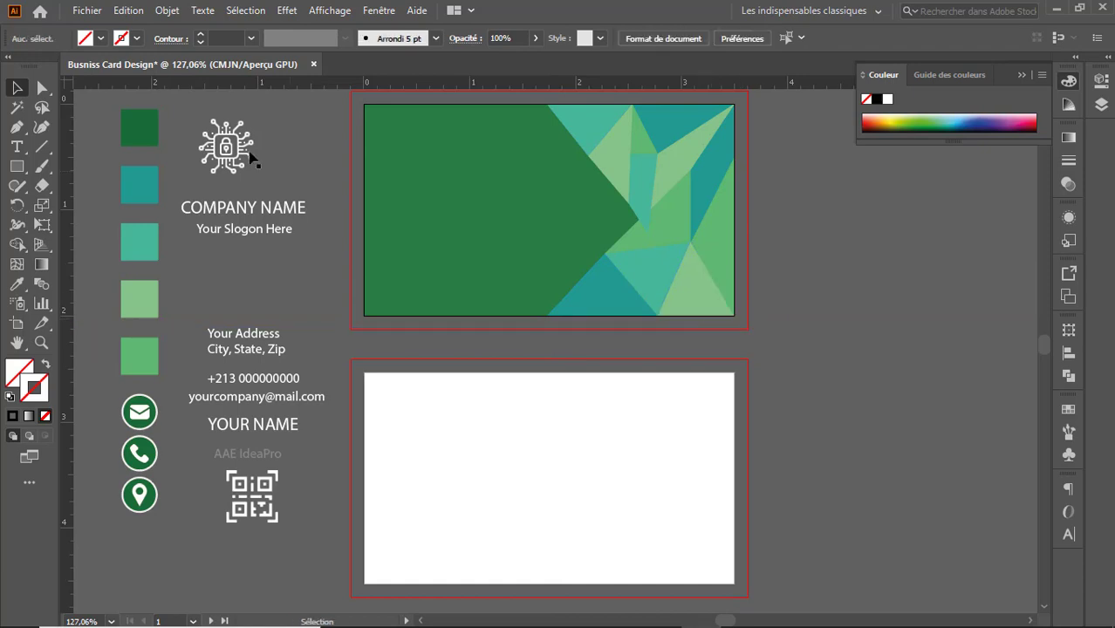
Select all the geometric shapes on the first card, excluding the dark green background rectangle.
left_click(17, 88)
scroll(789, 123, "up", 1)
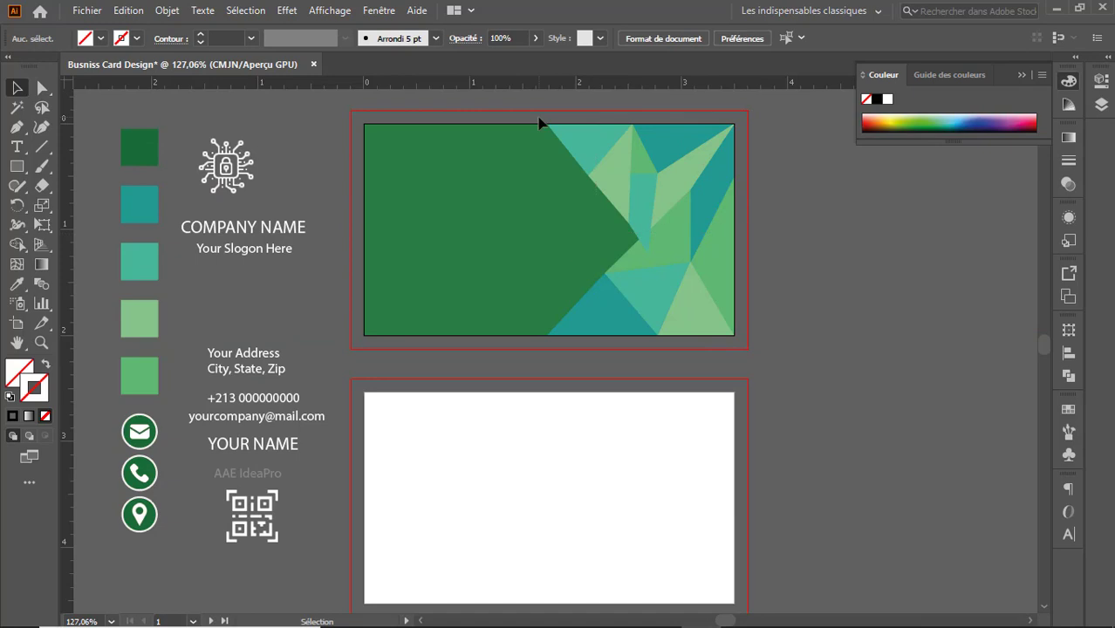
left_click(542, 328)
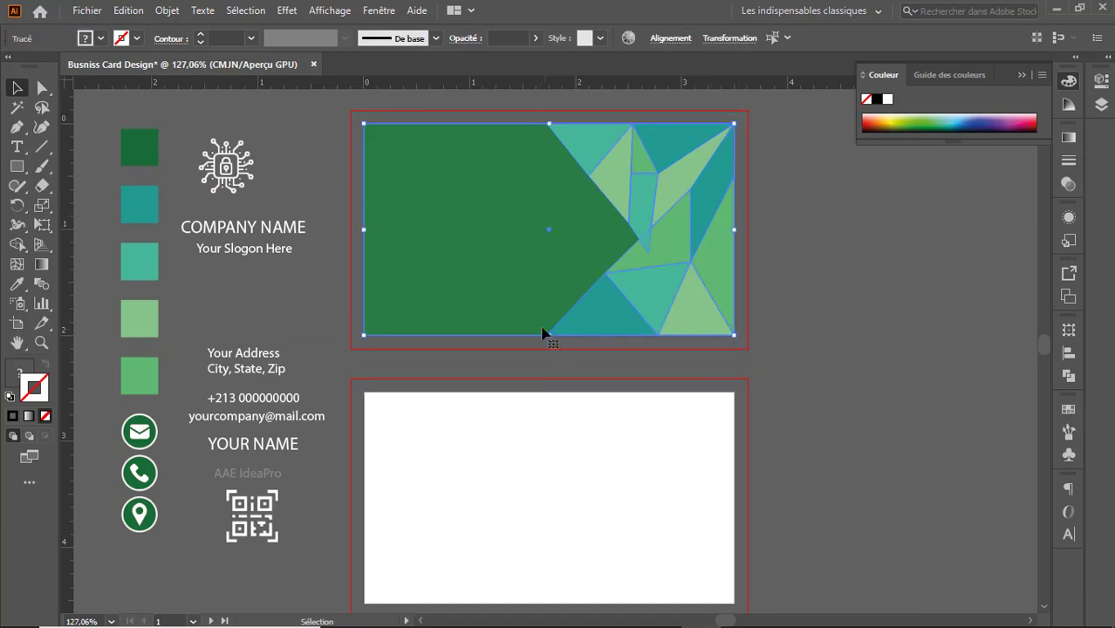
key("a")
key("v")
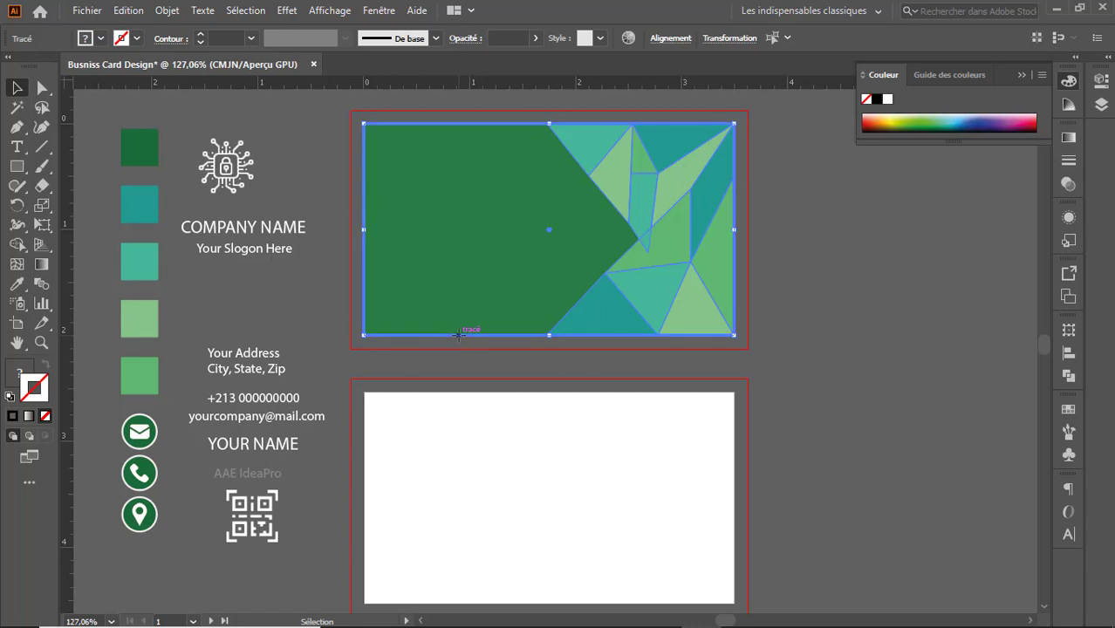
left_click(458, 334, "shift")
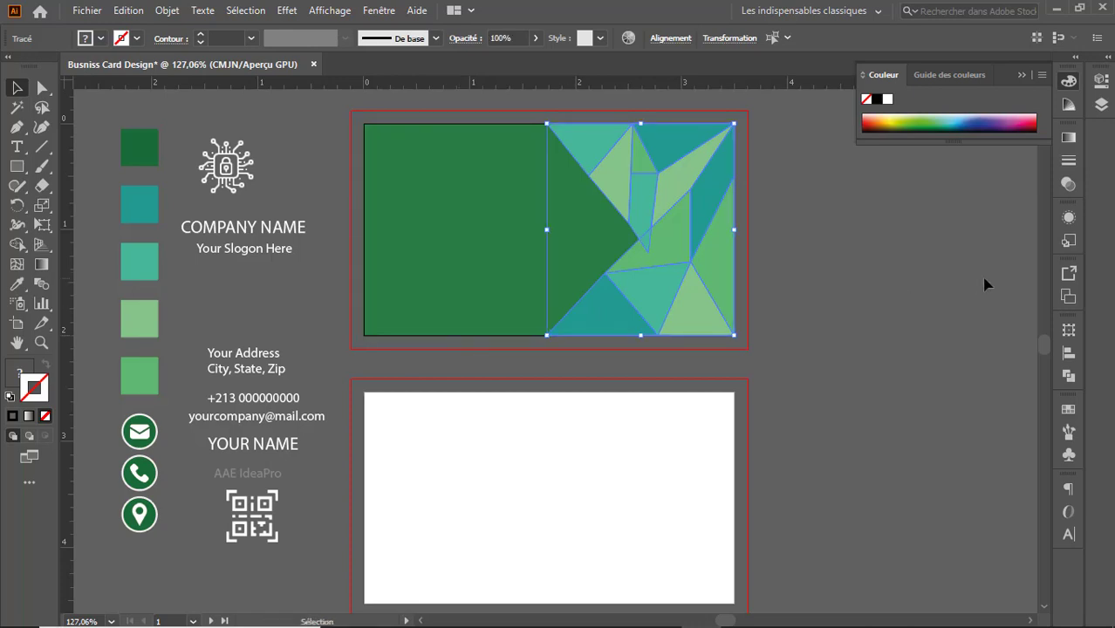
Lower the opacity of the selected geometric shapes to 84% and group them.
left_click(1068, 184)
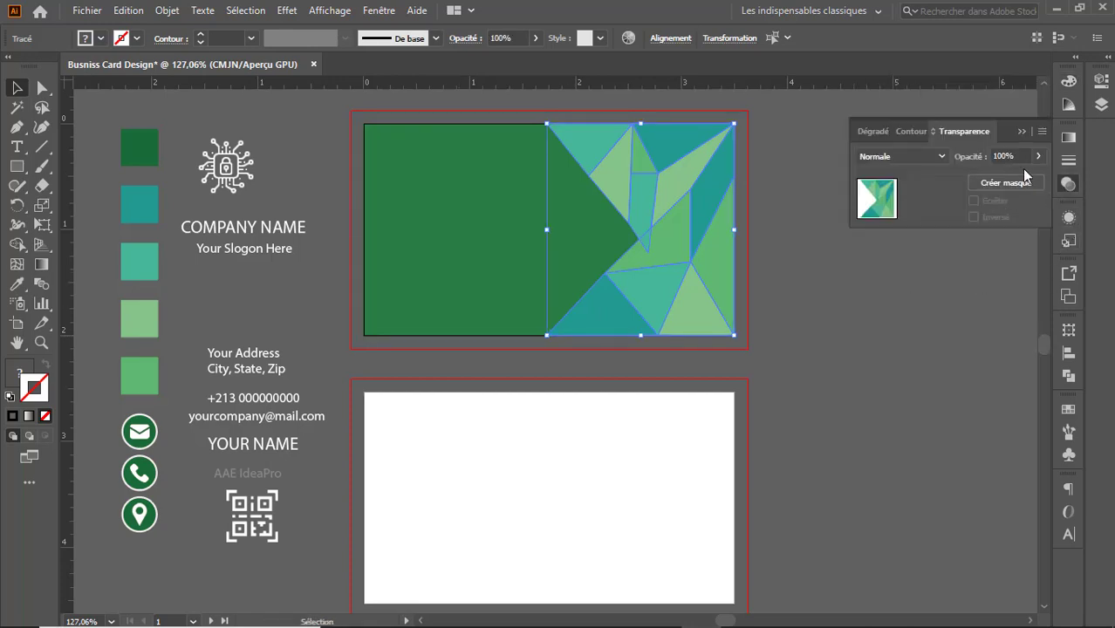
left_click(1038, 156)
left_click_drag(1038, 176, 1026, 179)
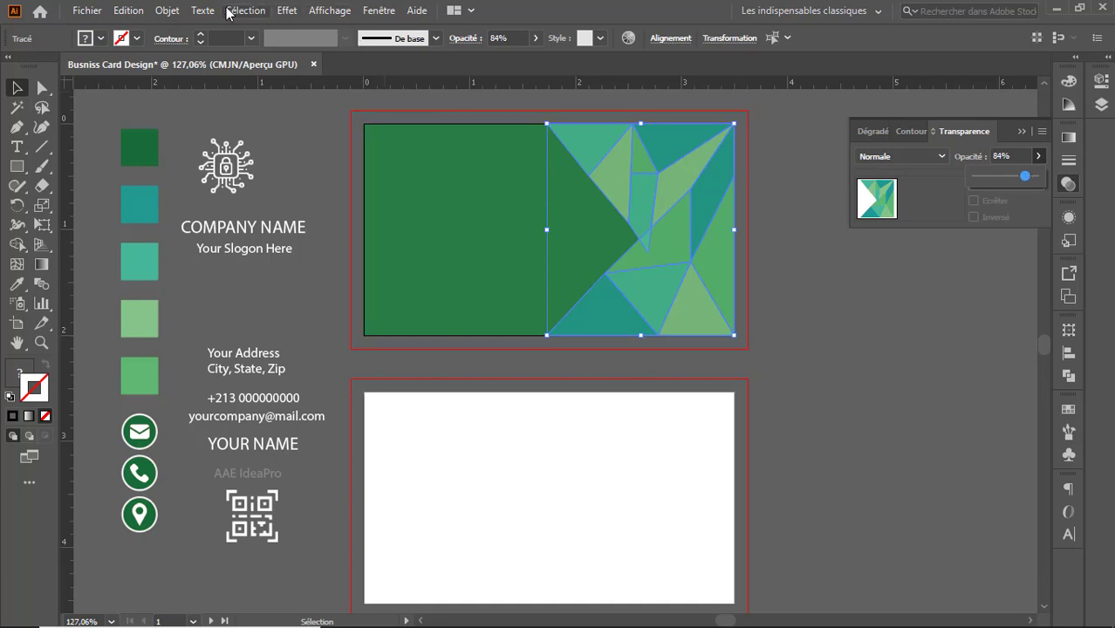
left_click(170, 11)
left_click(220, 87)
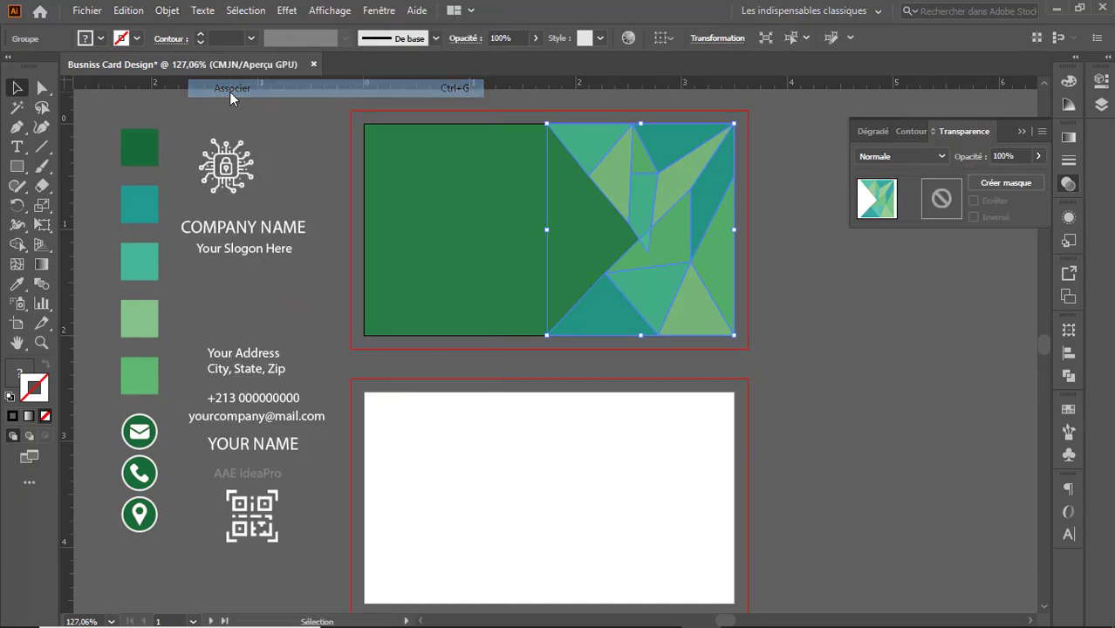
left_click(844, 337)
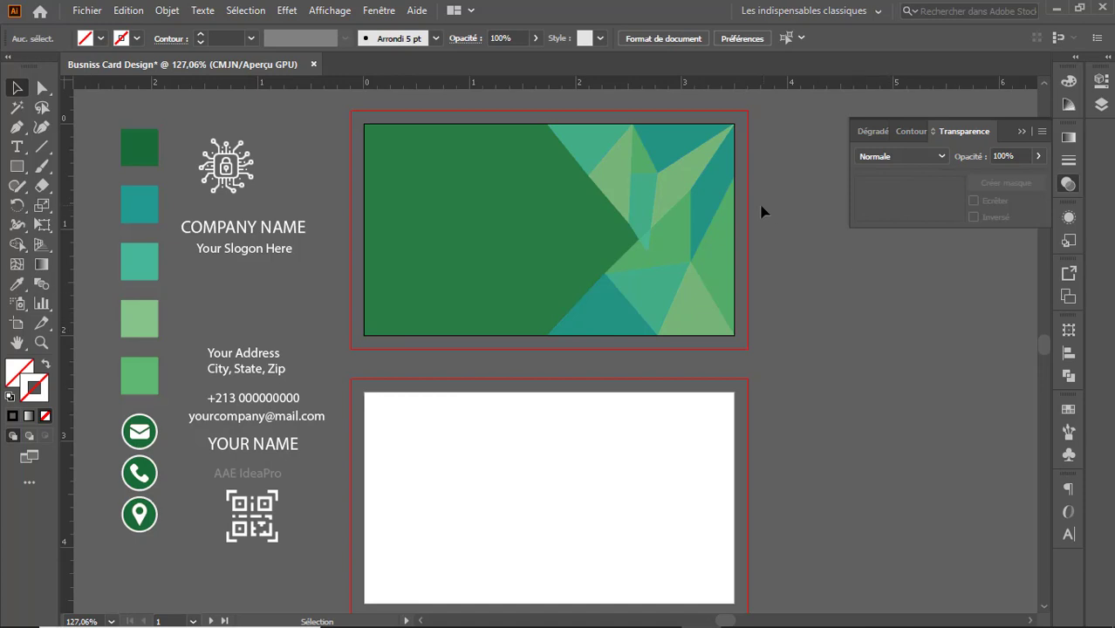
Place the white lock circuit icon on the left part of the first card and bring it to the front.
left_click(248, 161)
left_click_drag(229, 167, 411, 226)
right_click(412, 225)
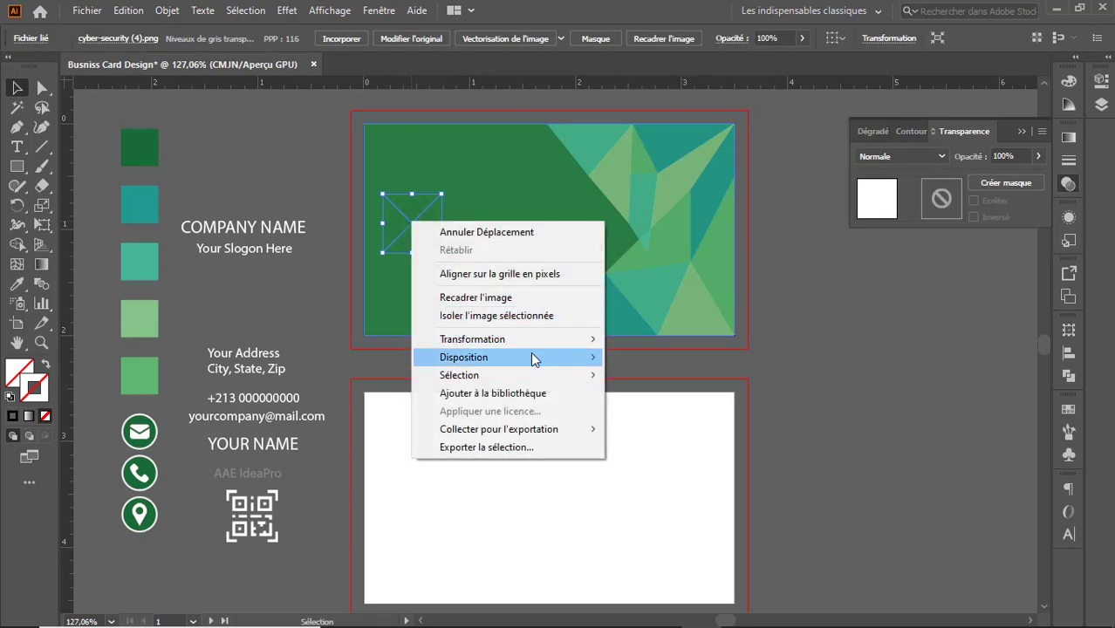
mouse_move(534, 357)
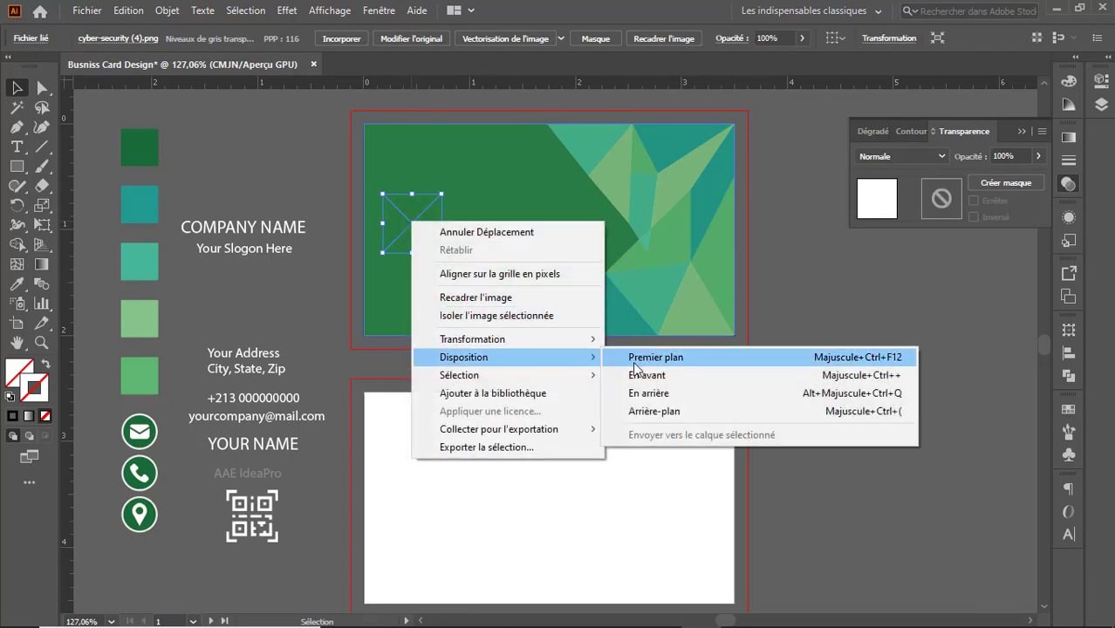
left_click(636, 360)
left_click(908, 353)
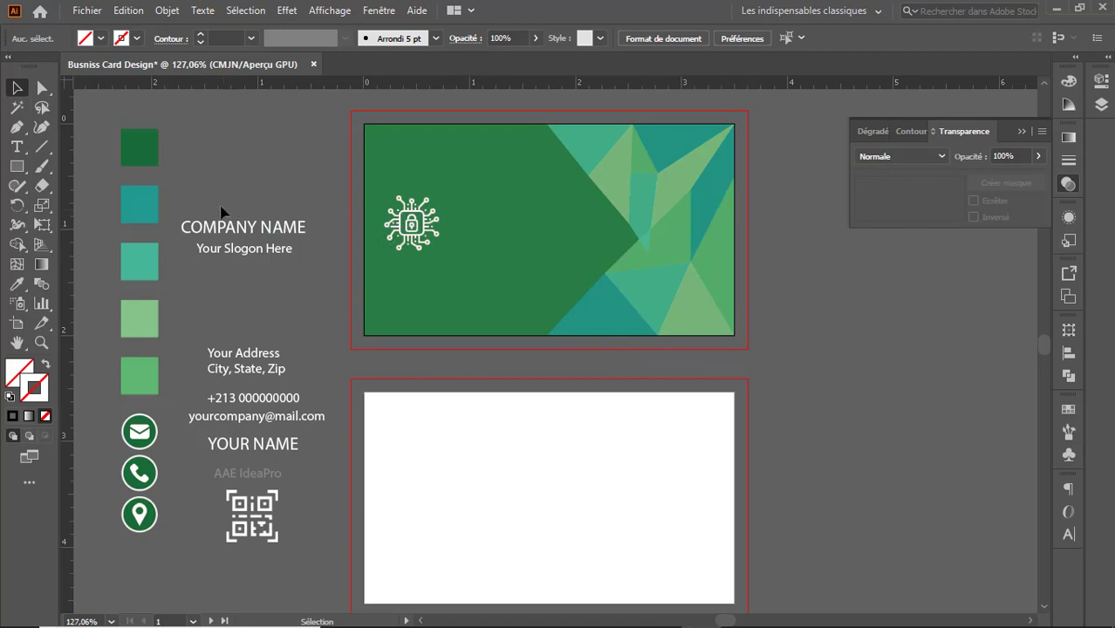
Move the COMPANY NAME and slogan texts beside the lock icon on the first card and bring them to the front.
left_click_drag(177, 213, 540, 224)
right_click(540, 224)
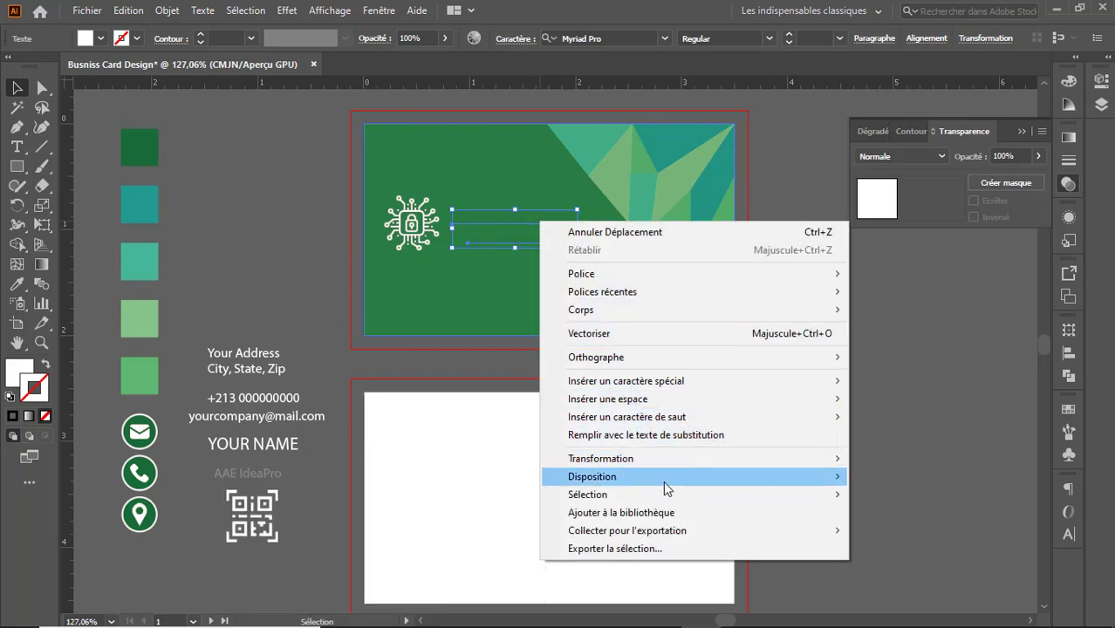
mouse_move(666, 485)
left_click(502, 476)
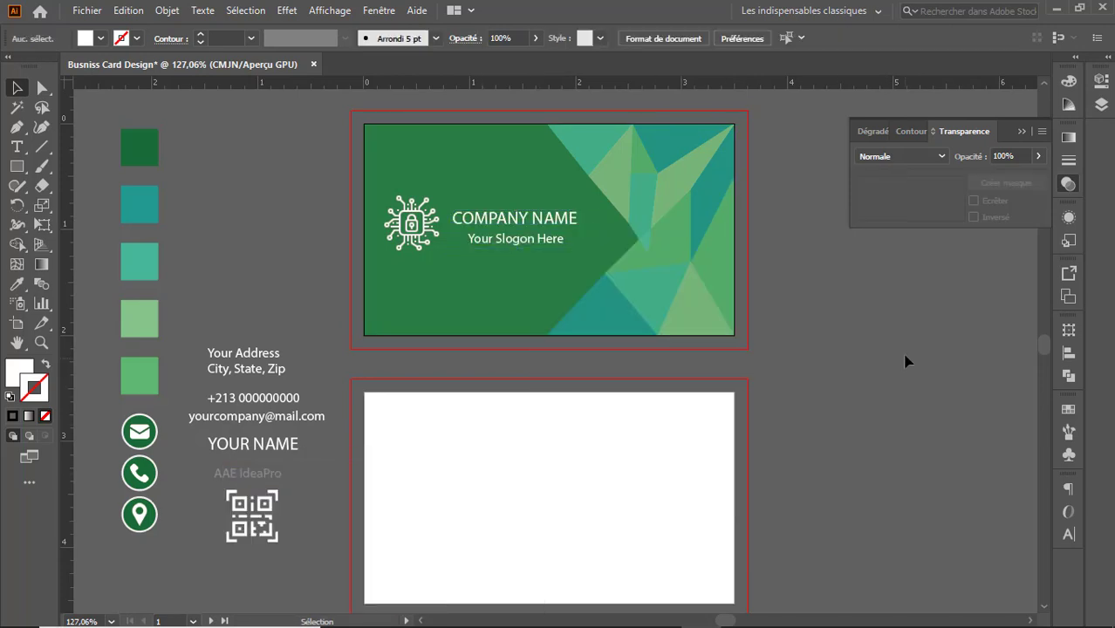
left_click(503, 195)
left_click_drag(486, 195, 489, 229)
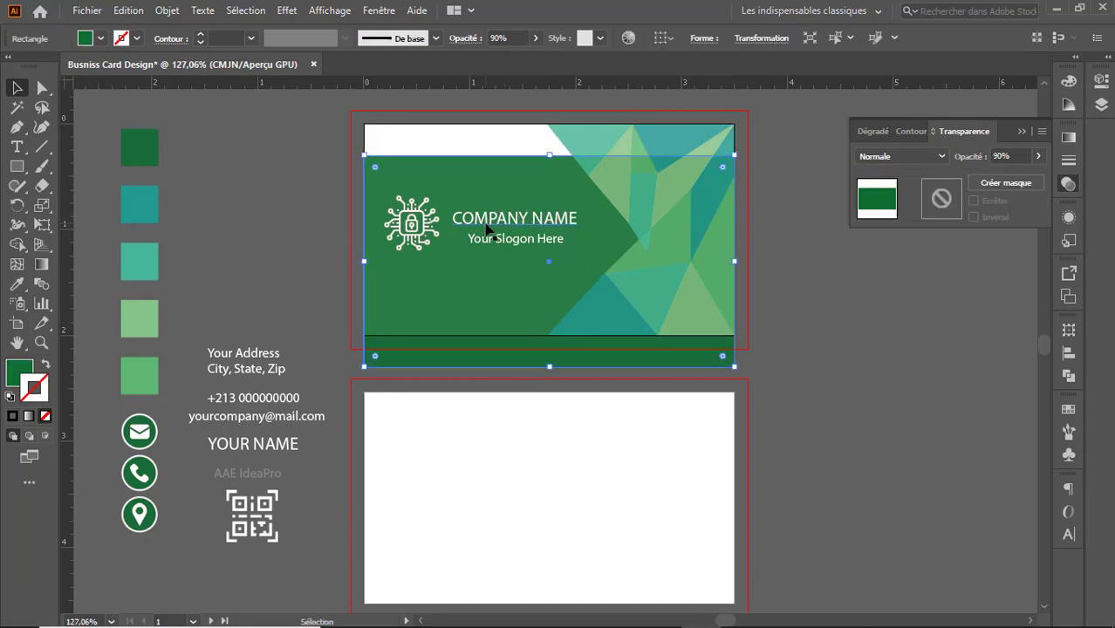
key("ctrl+z")
Nudge the COMPANY NAME and slogan texts together slightly down and to the right.
left_click(505, 230)
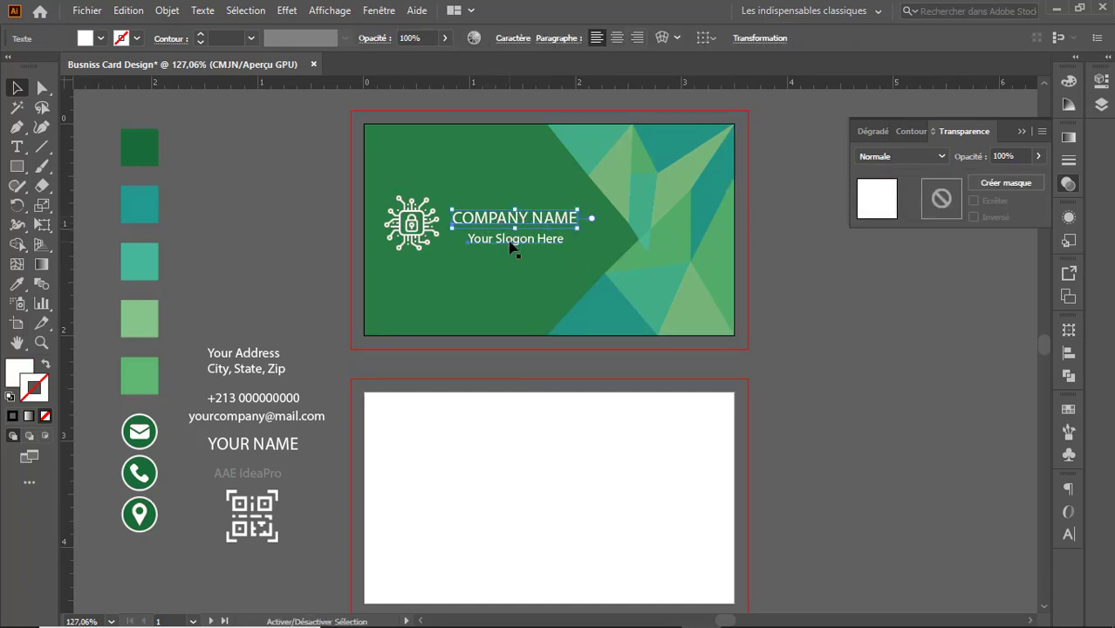
left_click(511, 243, "shift")
key("Down")
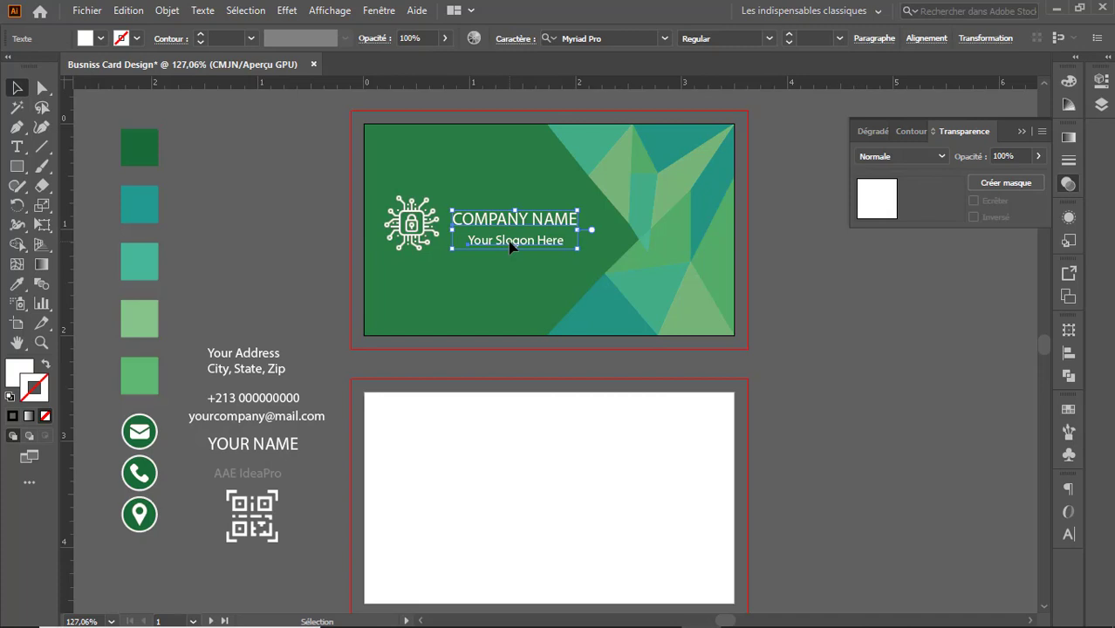
key("Right")
key("Down")
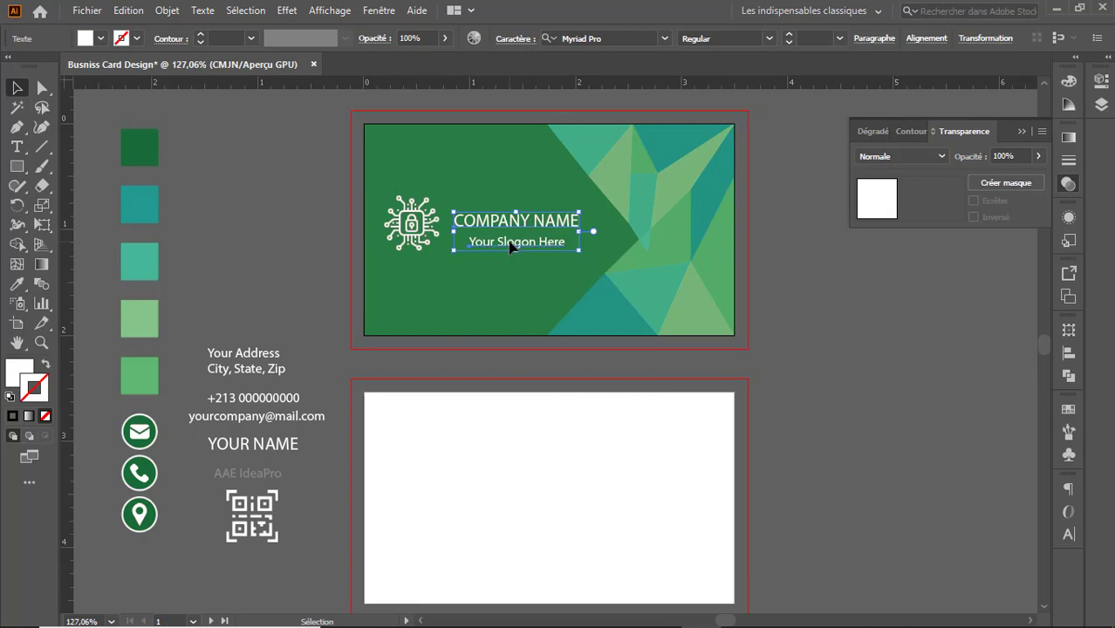
Nudge the lock icon slightly down to line up with the company texts, then deselect it.
left_click(410, 247)
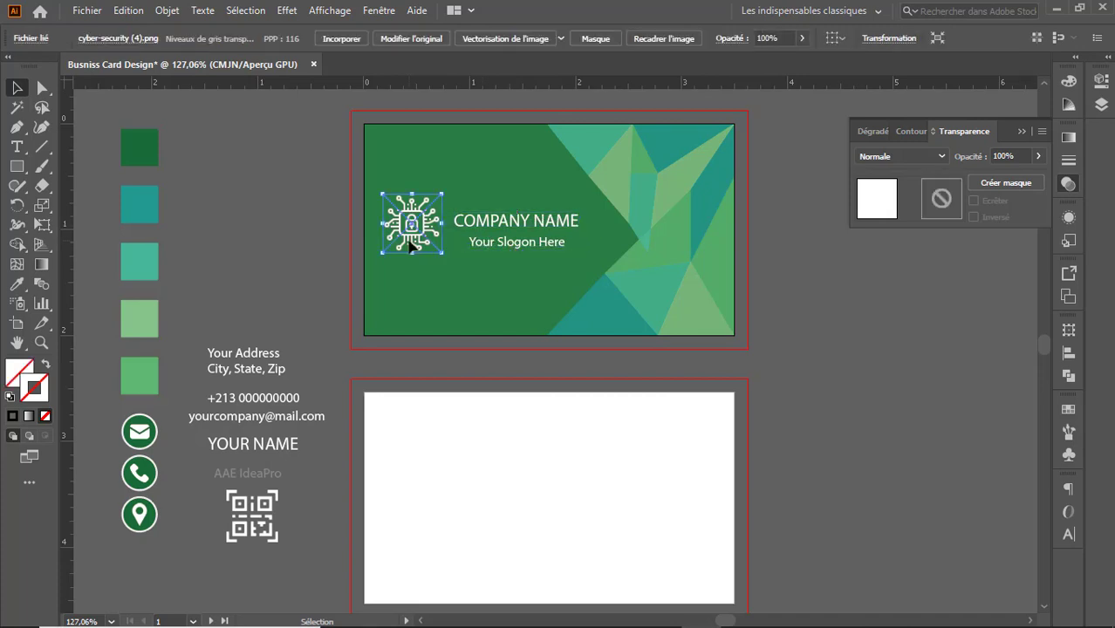
key("Down")
key("Down")
key("Down")
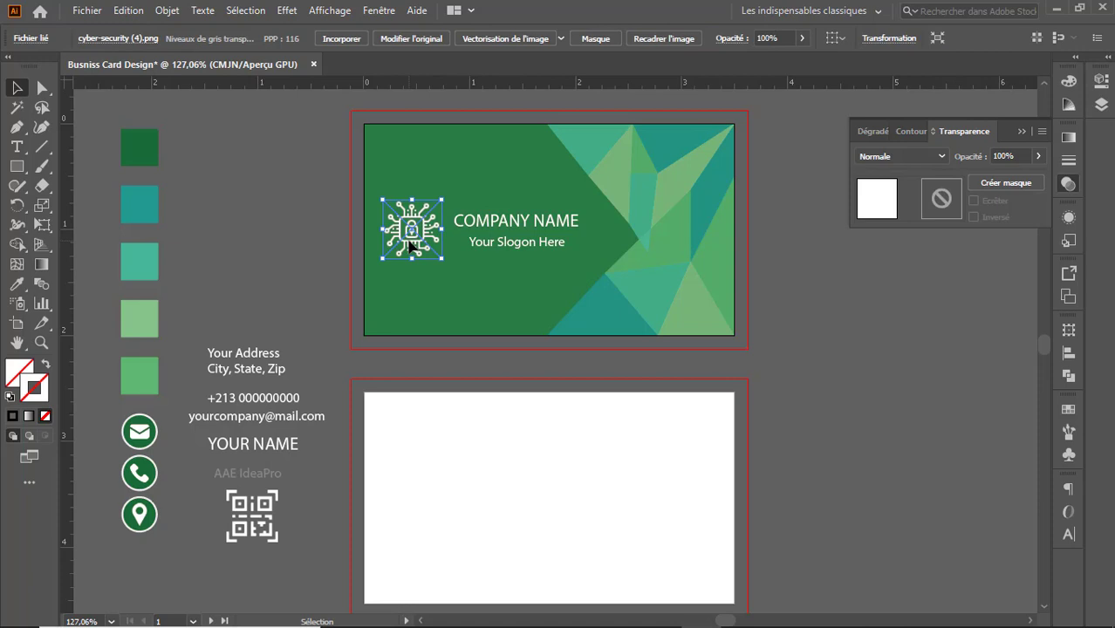
left_click(837, 426)
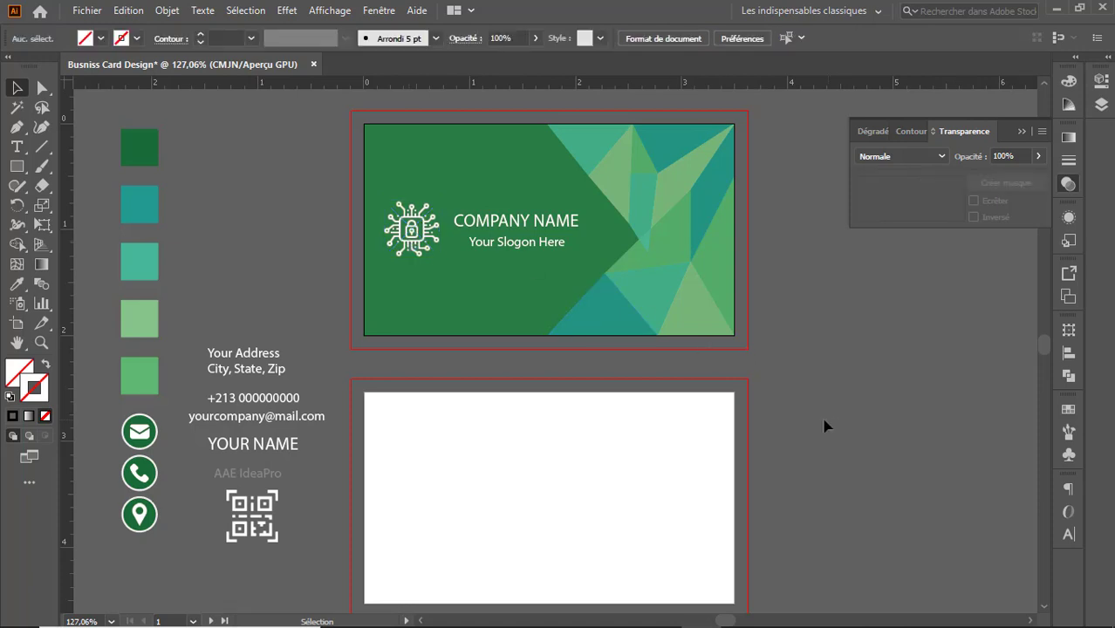
scroll(786, 402, "down", 1)
scroll(786, 401, "up", 2)
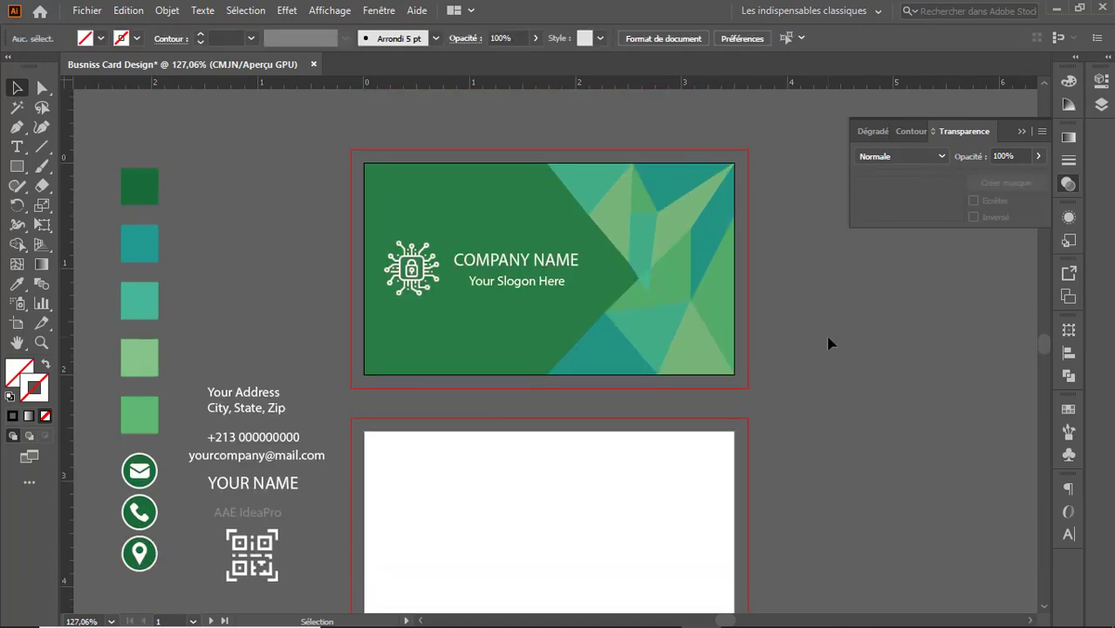
scroll(894, 428, "down", 1)
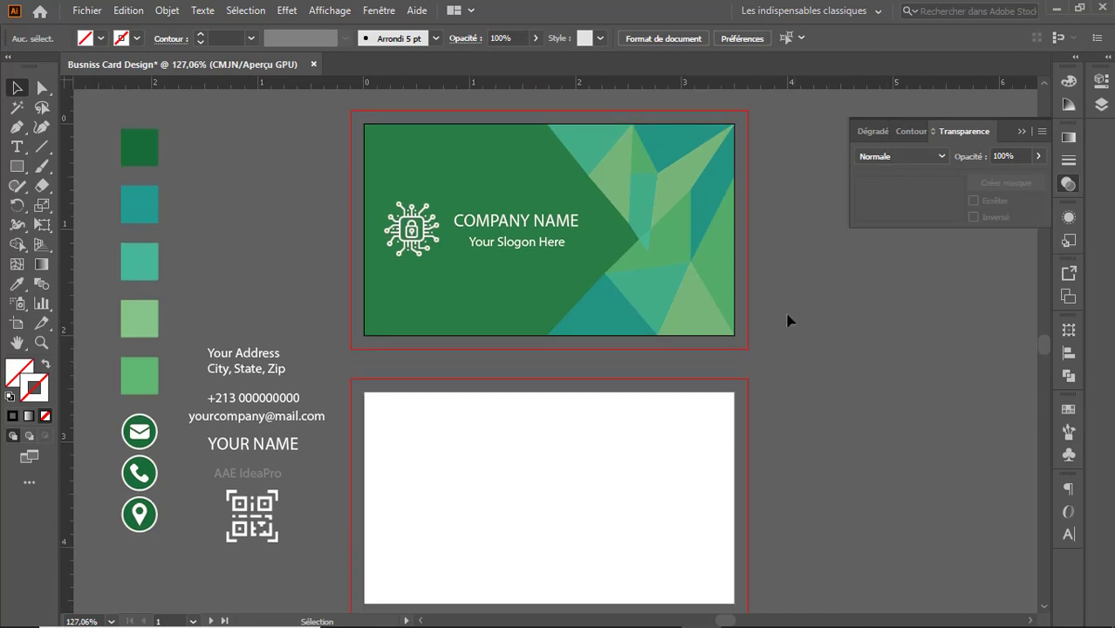
left_click(706, 294)
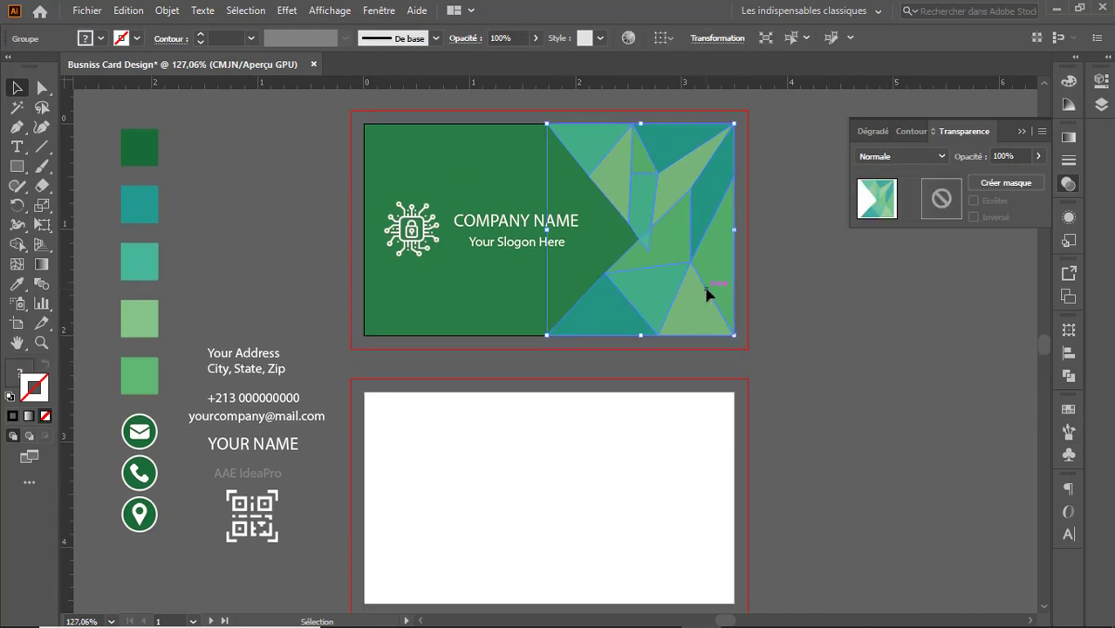
left_click(465, 337)
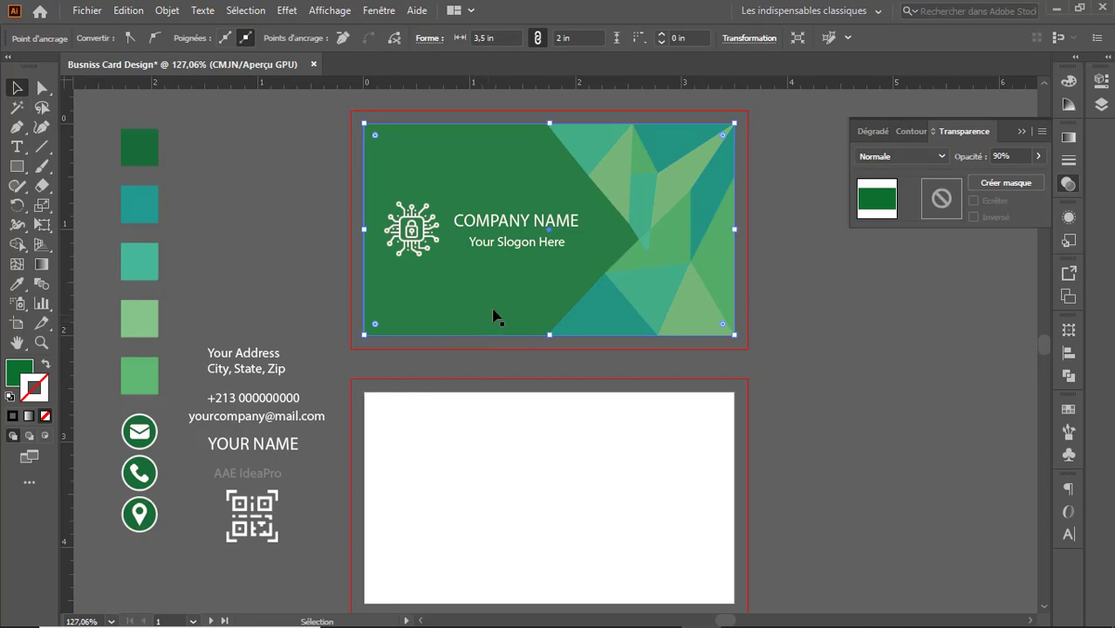
left_click(798, 203)
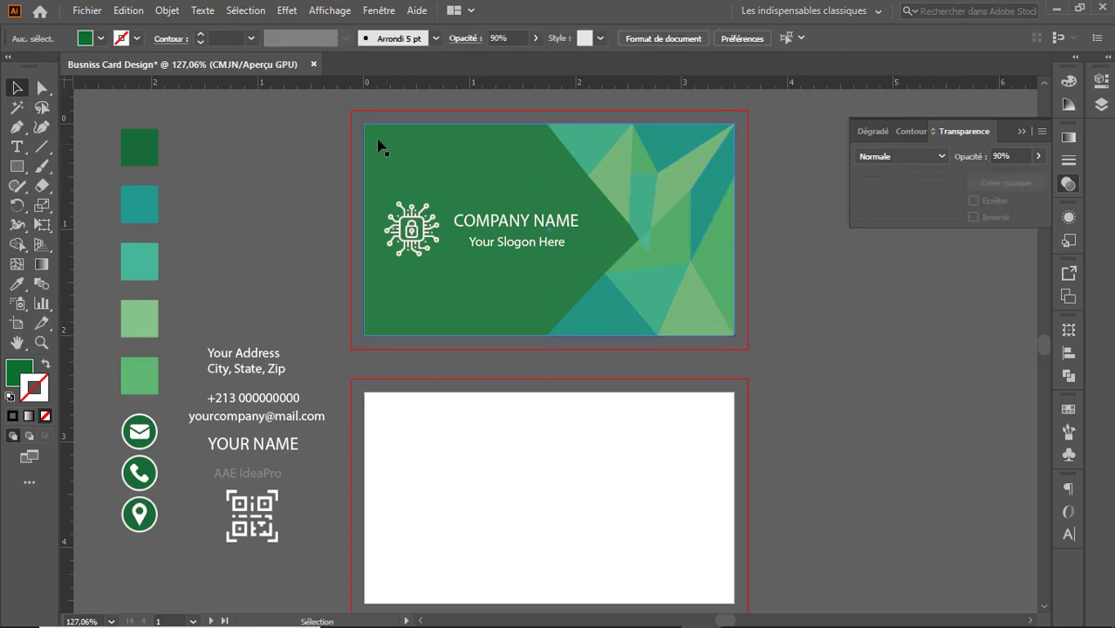
Copy the first card's background and triangle group, without the icon and texts, onto the second card and rotate the copy 180°.
left_click_drag(780, 356, 780, 355)
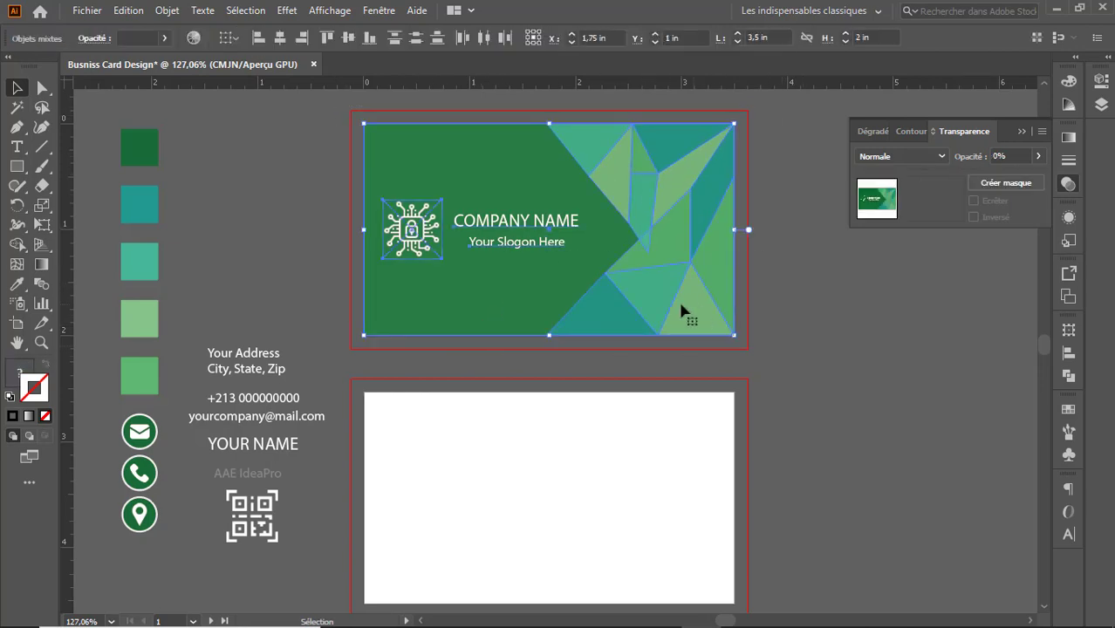
key("v")
left_click(435, 254, "shift")
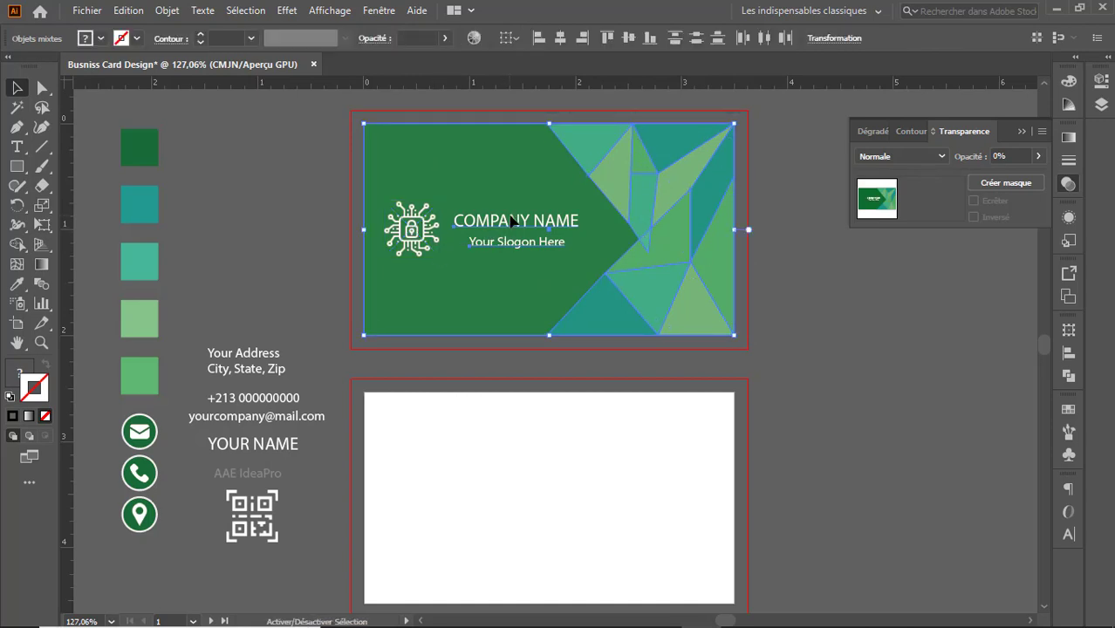
left_click(512, 242, "shift")
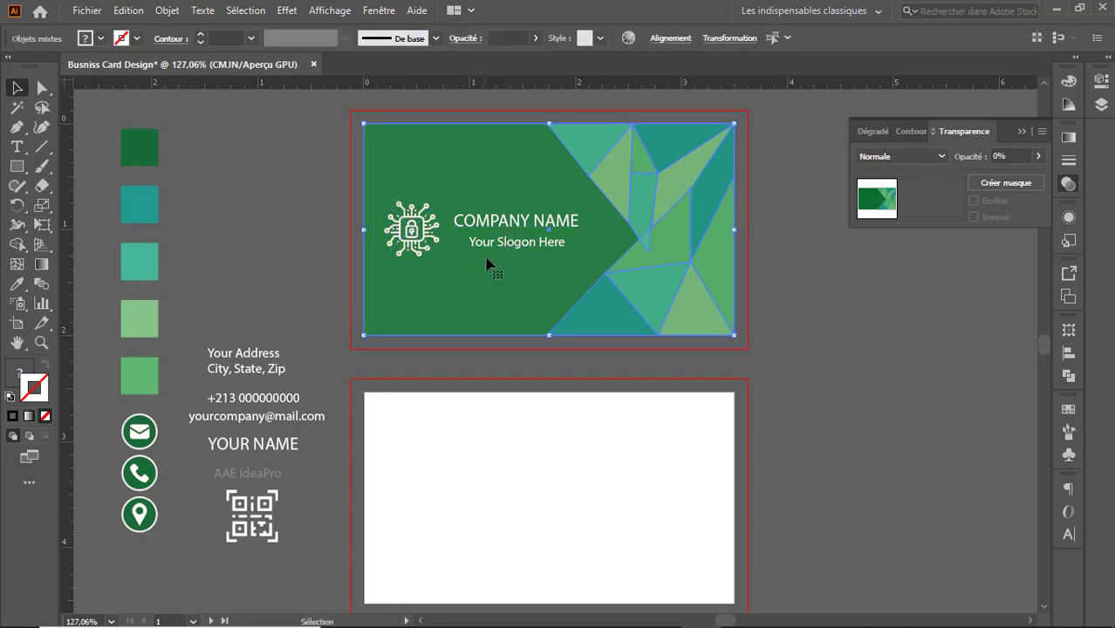
left_click_drag(498, 308, 498, 576)
scroll(776, 440, "down", 1)
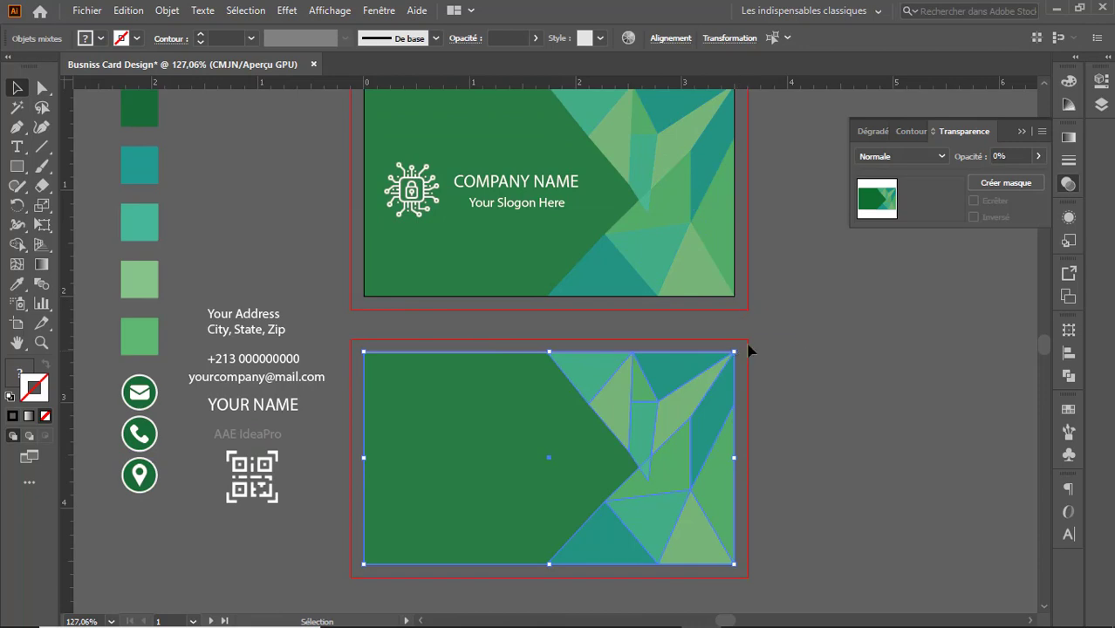
left_click_drag(738, 347, 353, 571)
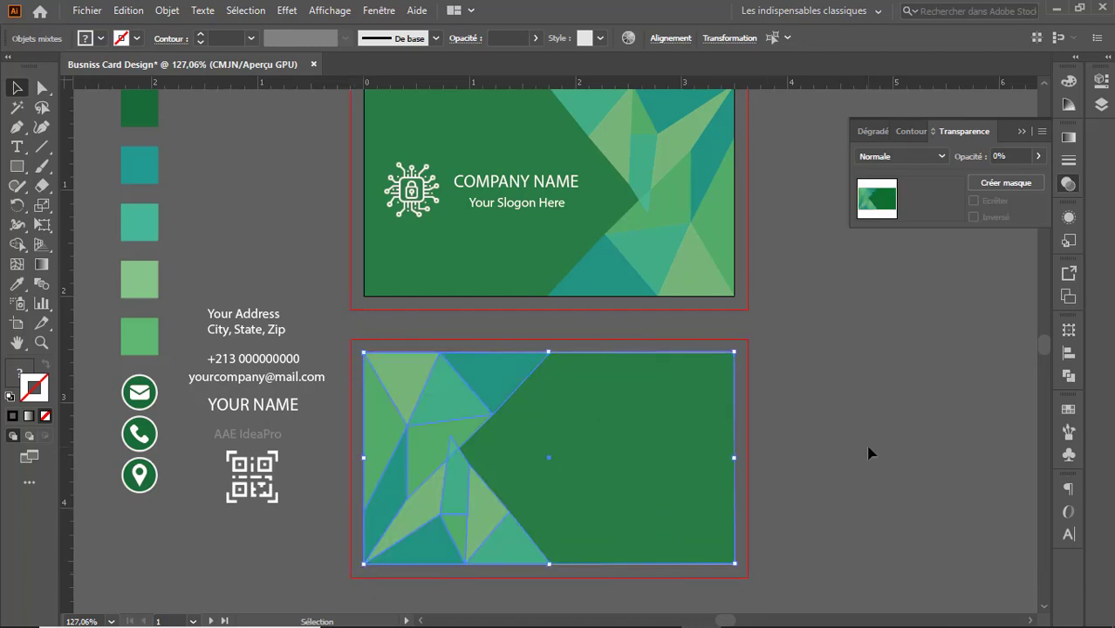
Move the YOUR NAME text to the second card's upper-right corner and bring it to the front.
scroll(523, 436, "up", 1)
left_click(249, 424)
left_click_drag(249, 424, 677, 394)
right_click(677, 395)
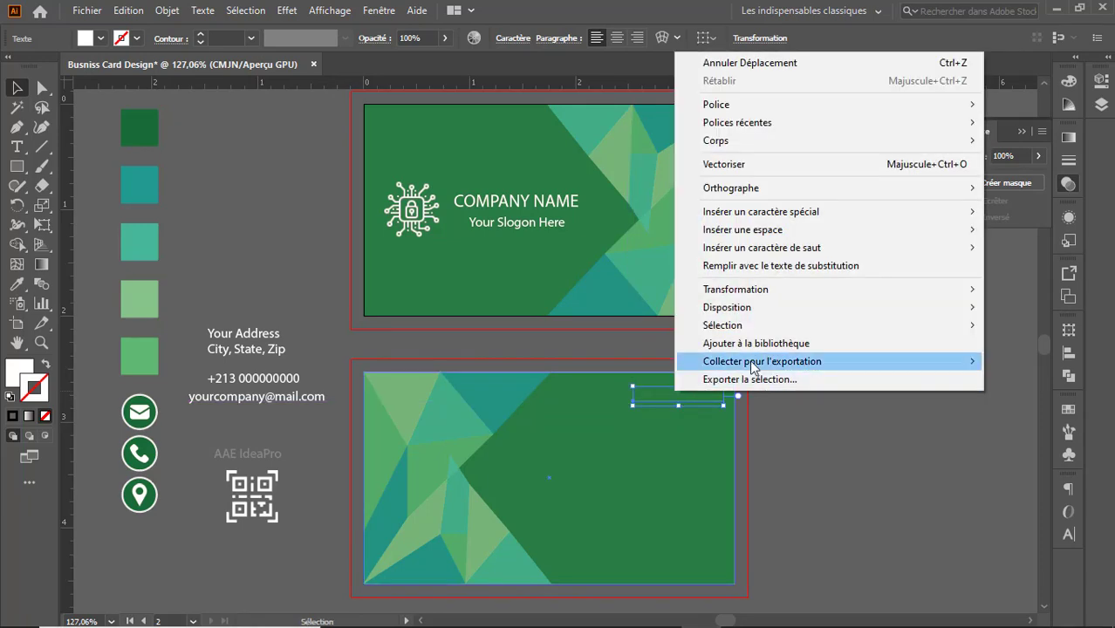
mouse_move(772, 310)
left_click(654, 309)
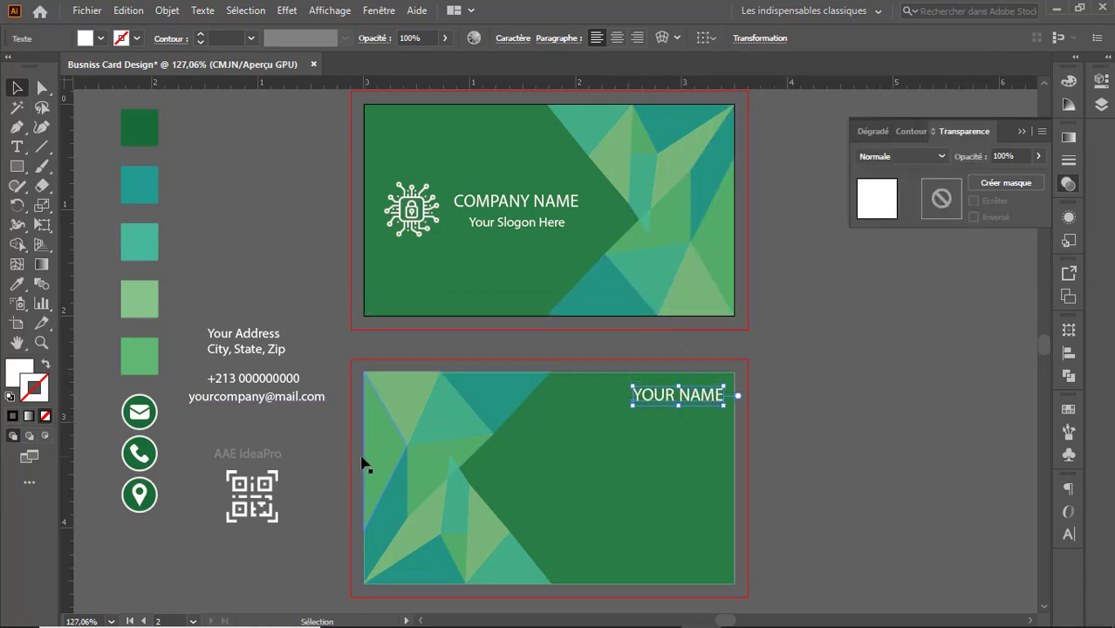
Place the AAE IdeaPro text centred below YOUR NAME on the second card and bring it to the front.
left_click_drag(249, 449, 349, 455)
left_click_drag(628, 424, 685, 419)
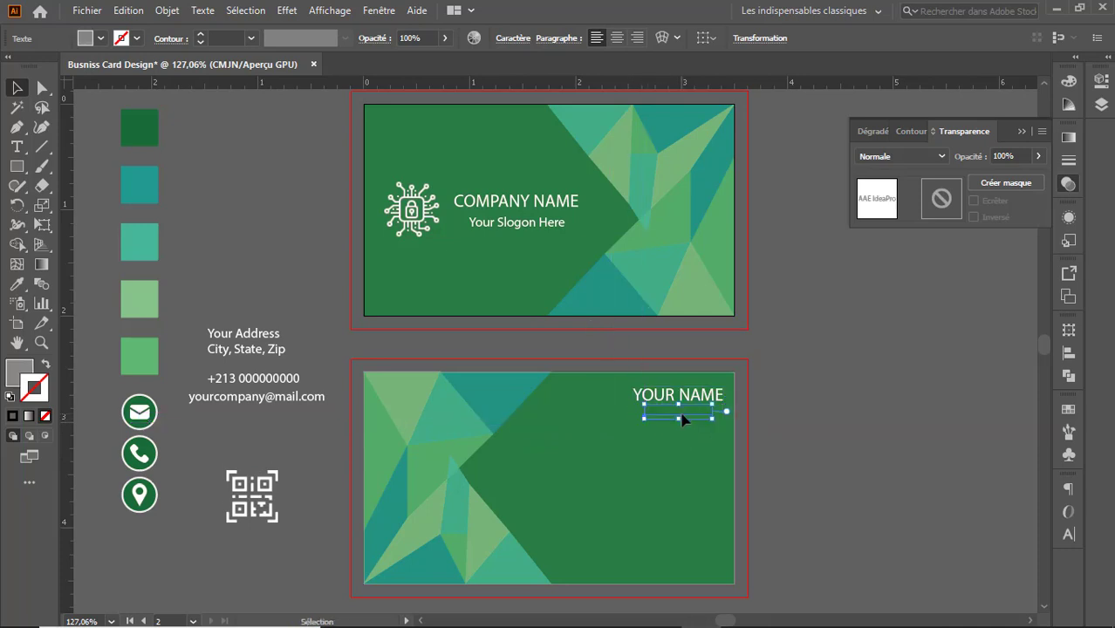
right_click(681, 412)
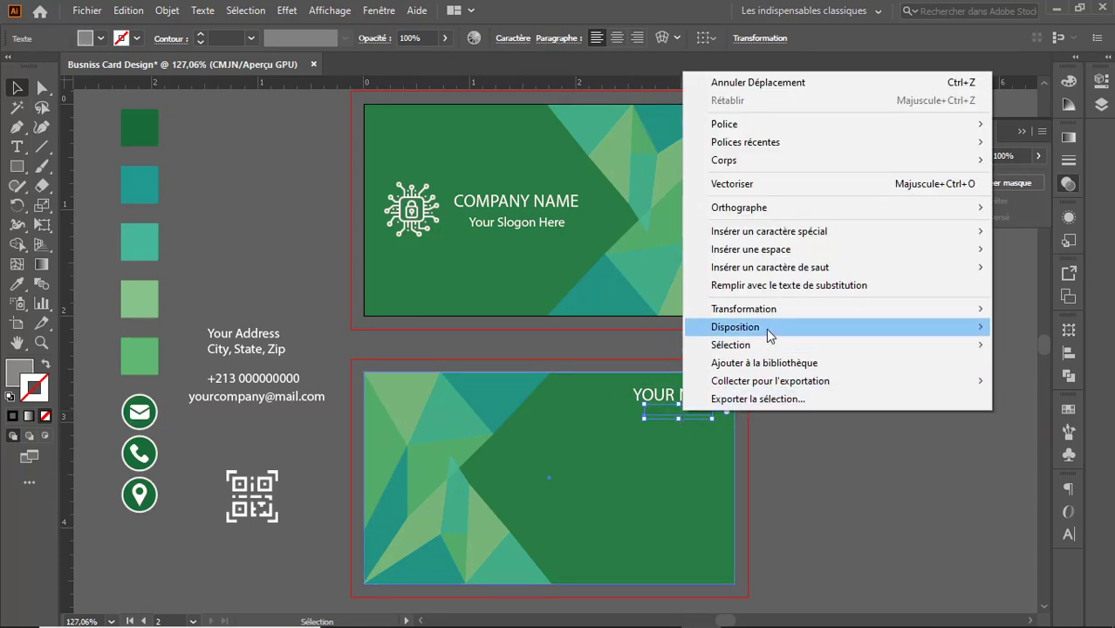
mouse_move(761, 334)
left_click(664, 329)
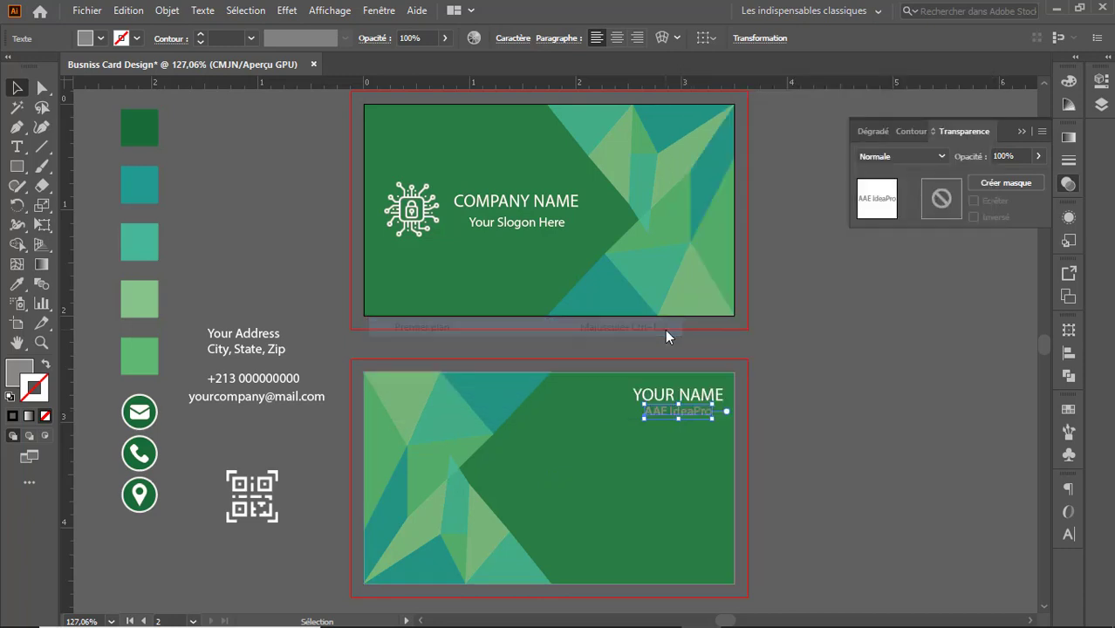
Change the AAE IdeaPro text's fill to white and deselect it.
left_click(100, 38)
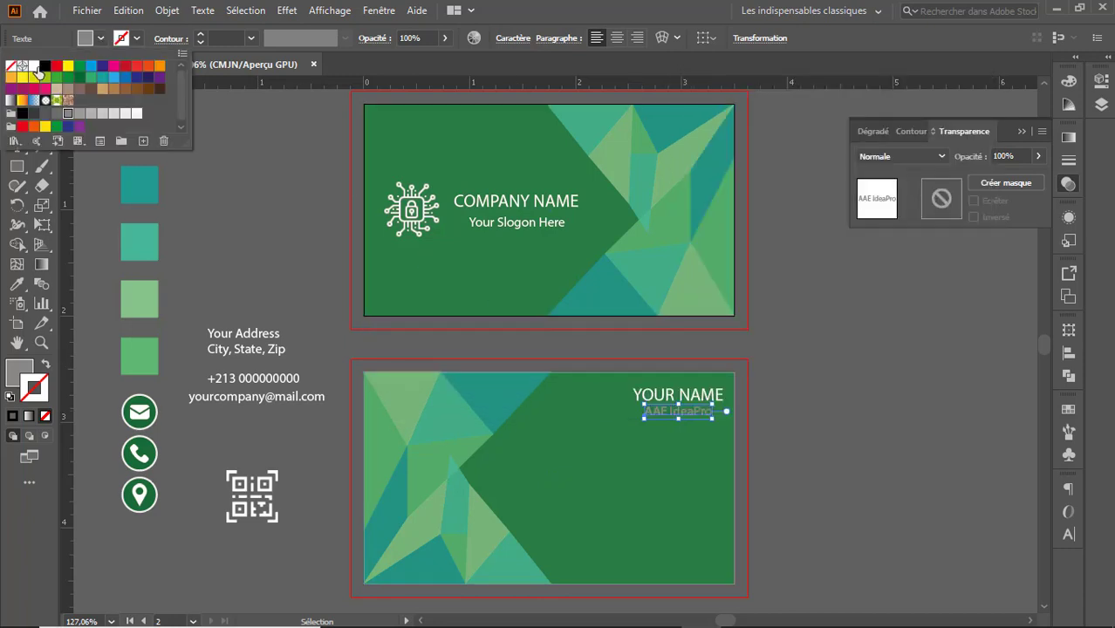
left_click(34, 65)
left_click(822, 409)
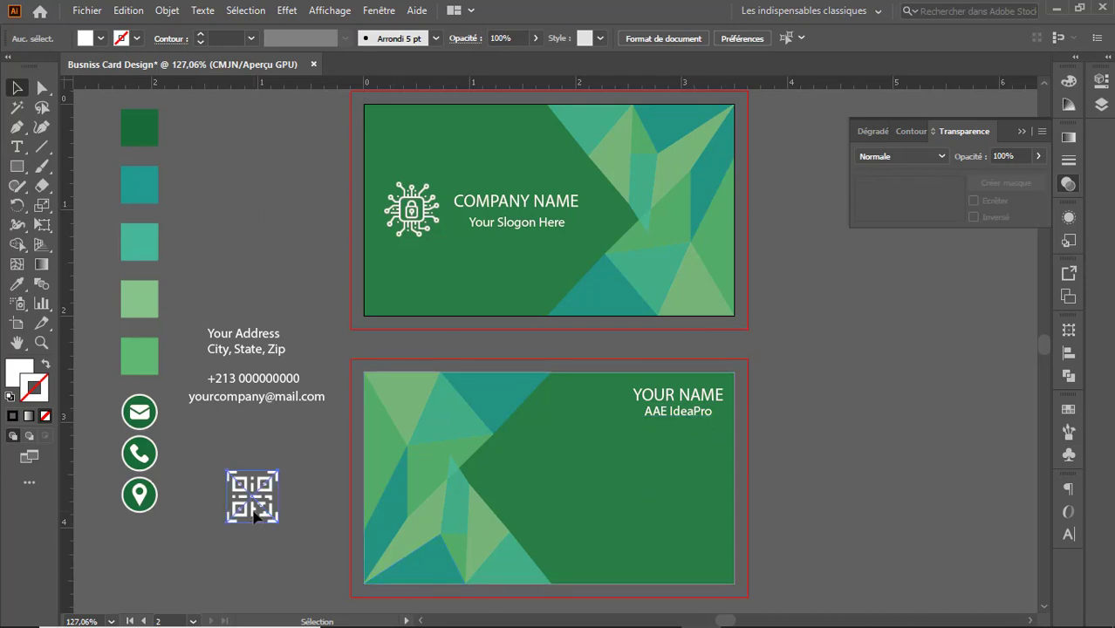
Move the QR code image to the second card's lower-right corner and bring it to the front.
left_click_drag(253, 517, 687, 568)
right_click(686, 564)
mouse_move(817, 470)
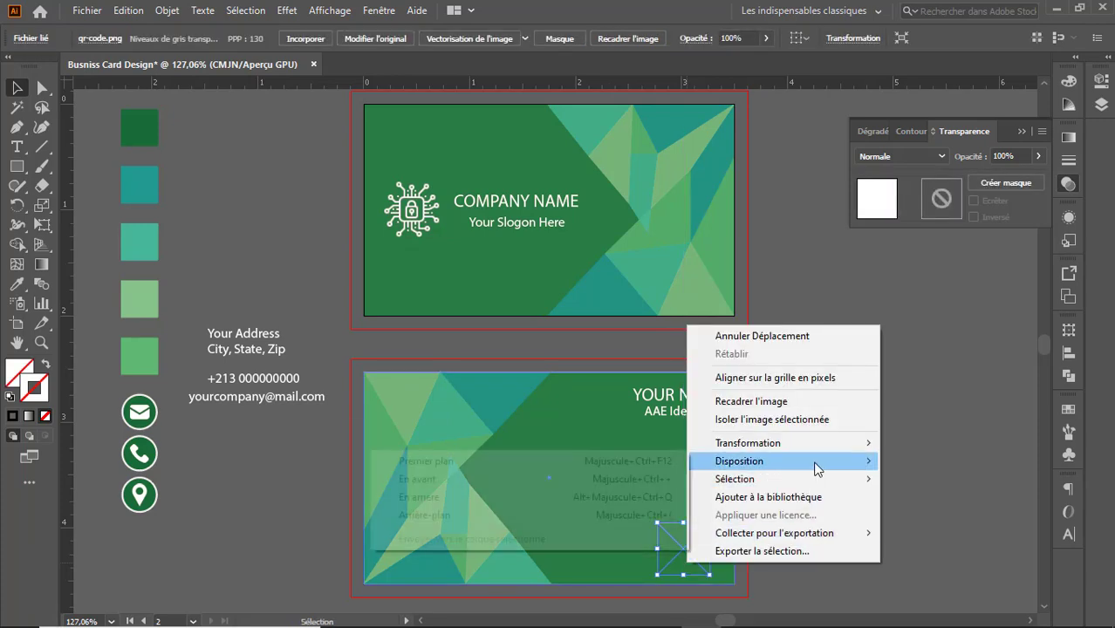
left_click(617, 461)
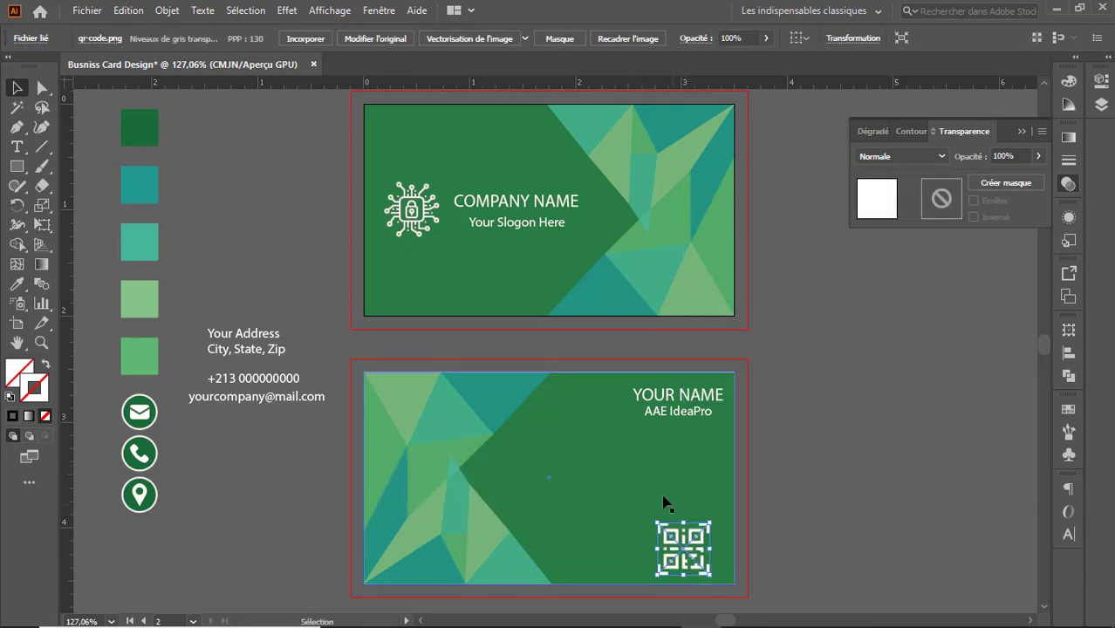
left_click(710, 520)
left_click(701, 535)
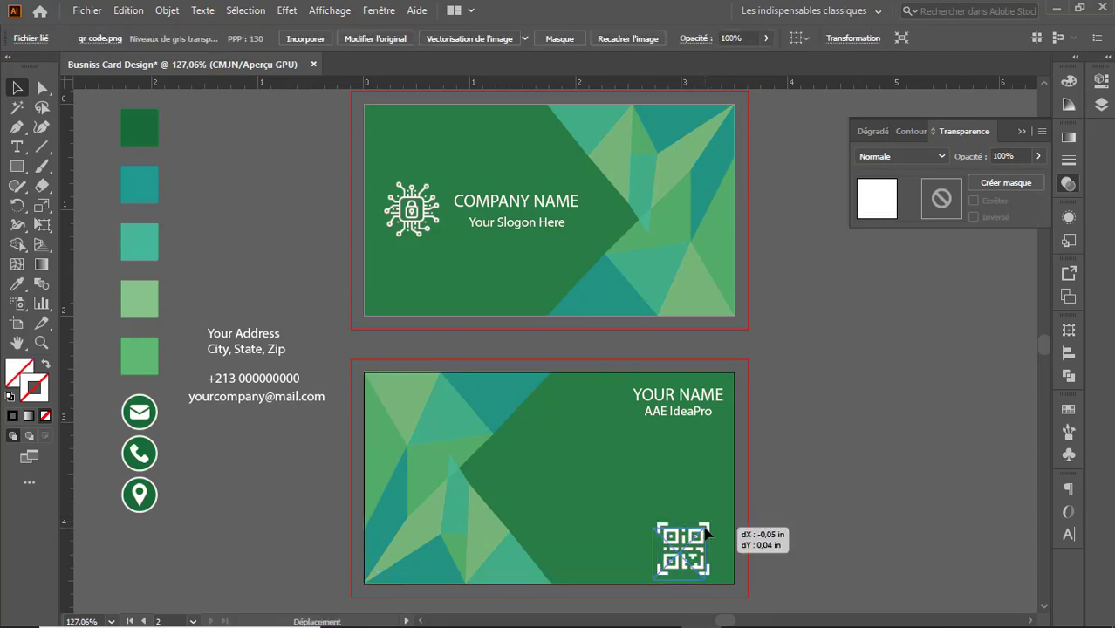
key("v")
Move the location pin icon onto the second card where the triangle pattern meets the green area, and bring it to the front.
left_click(147, 493)
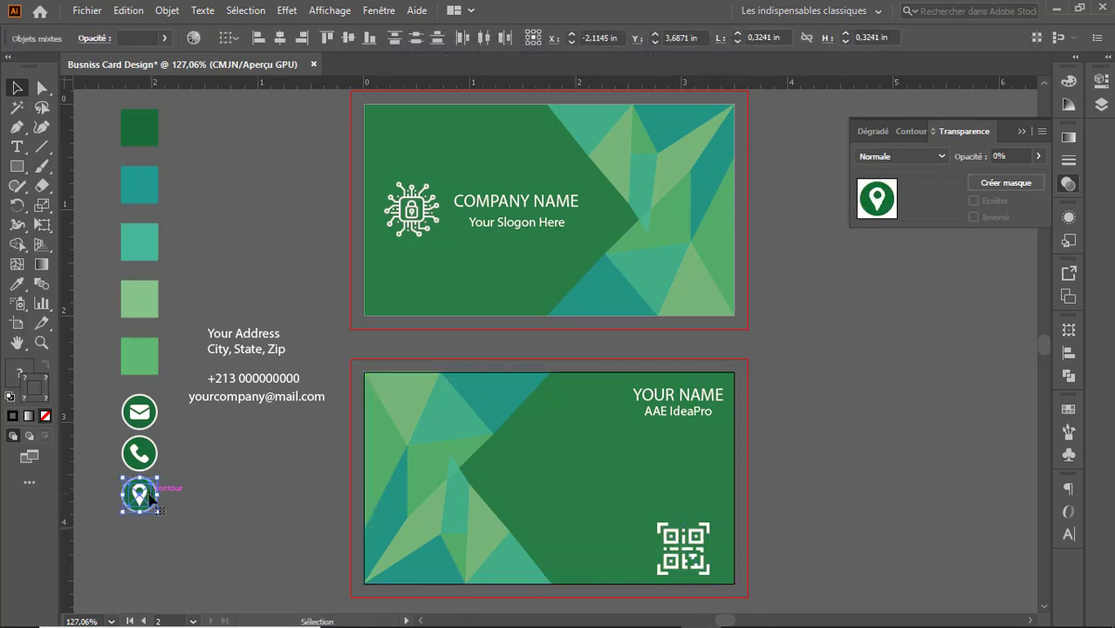
left_click_drag(146, 499, 496, 504)
right_click(494, 502)
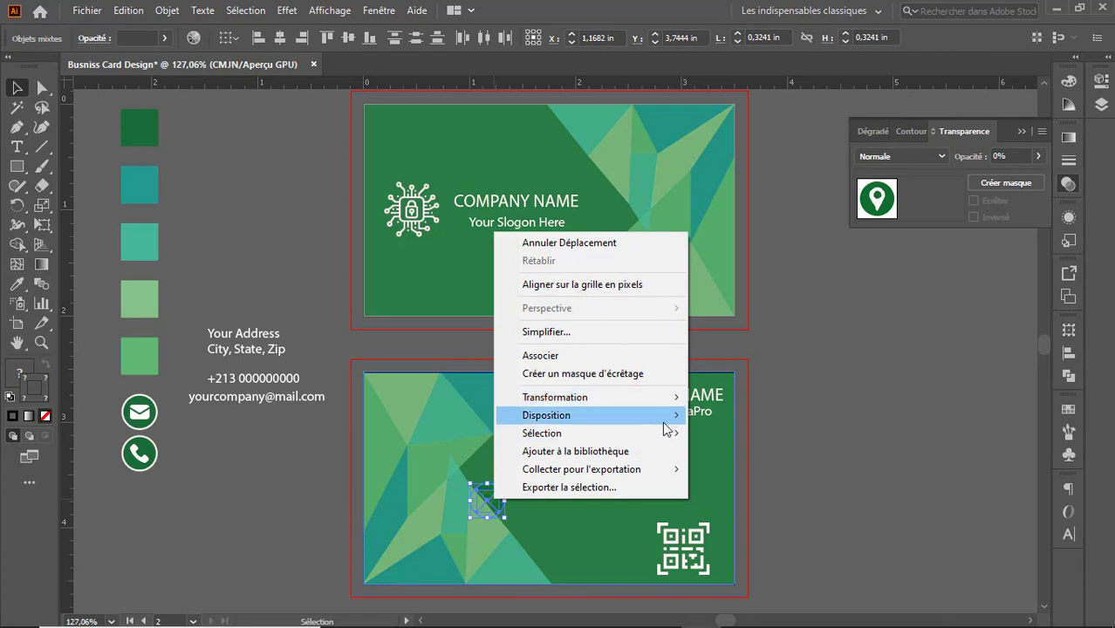
mouse_move(665, 427)
left_click(841, 419)
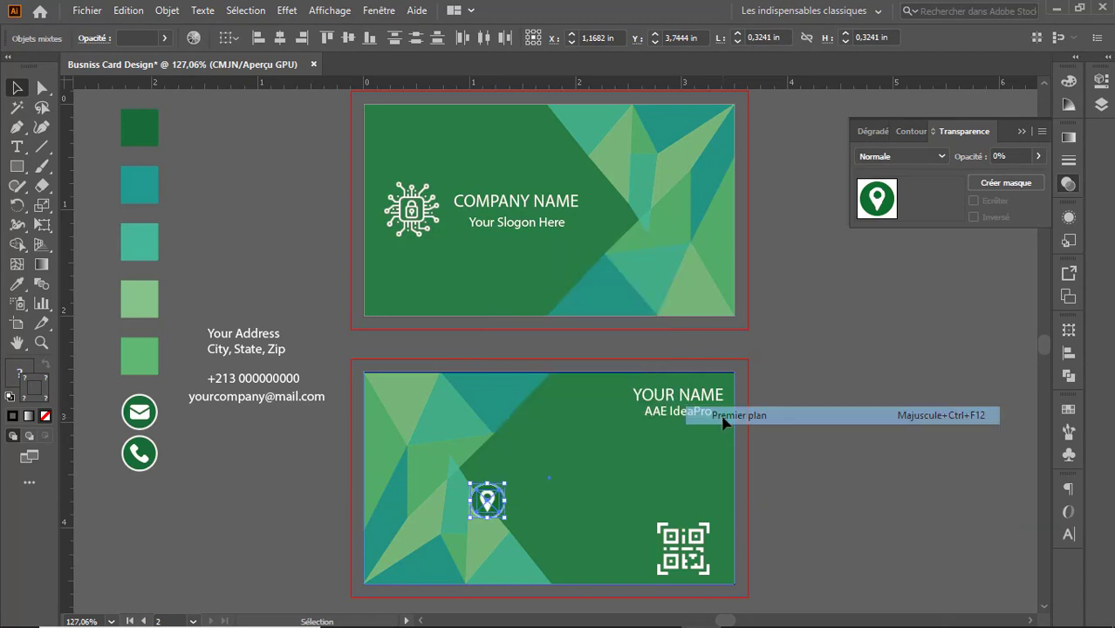
left_click(794, 467)
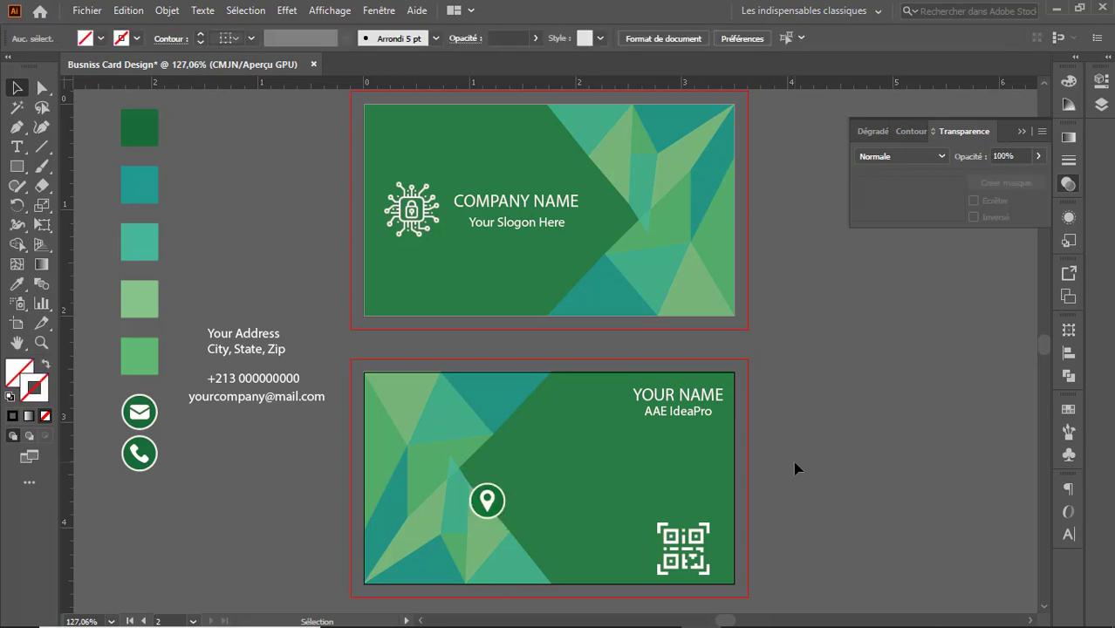
Place the phone icon diagonally below and left of the location pin on the second card and bring it to the front.
left_click_drag(103, 443, 462, 537)
right_click(462, 537)
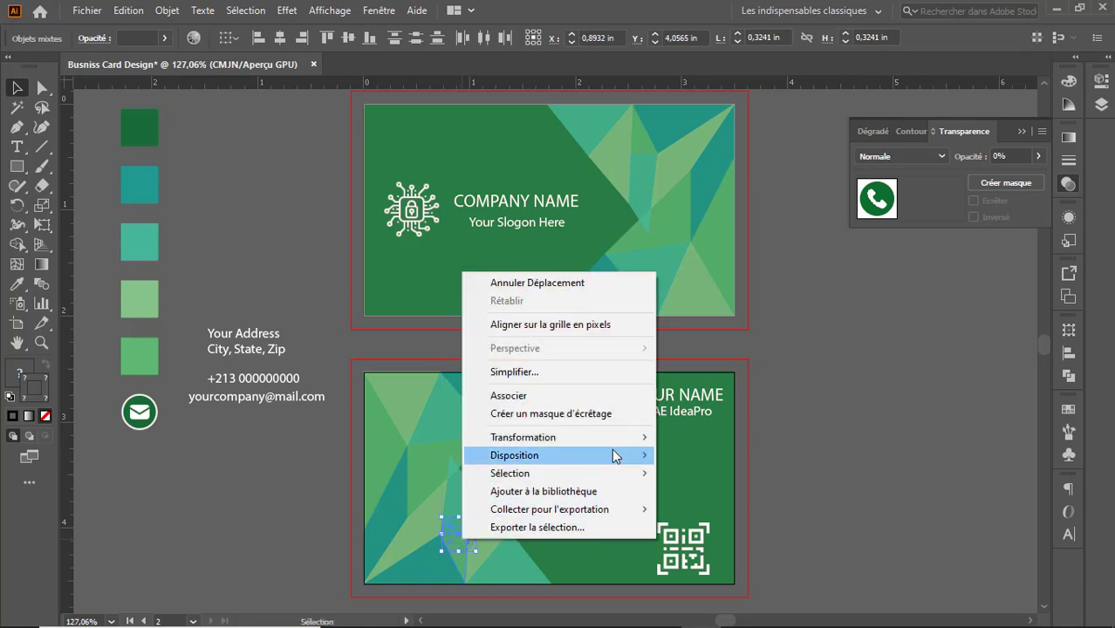
mouse_move(612, 455)
left_click(694, 456)
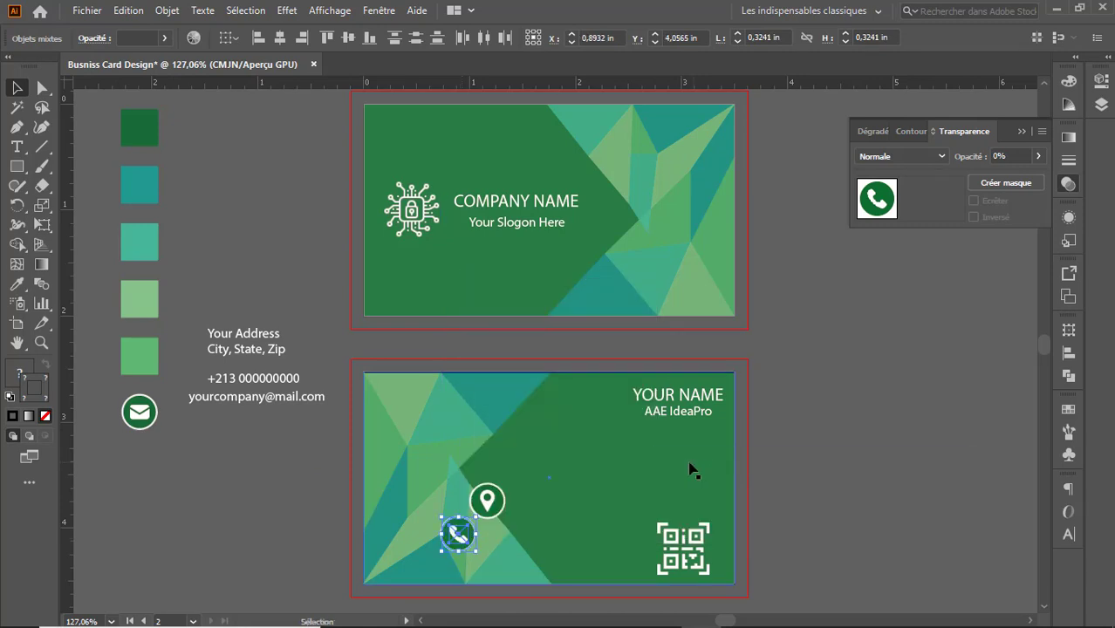
left_click(259, 475)
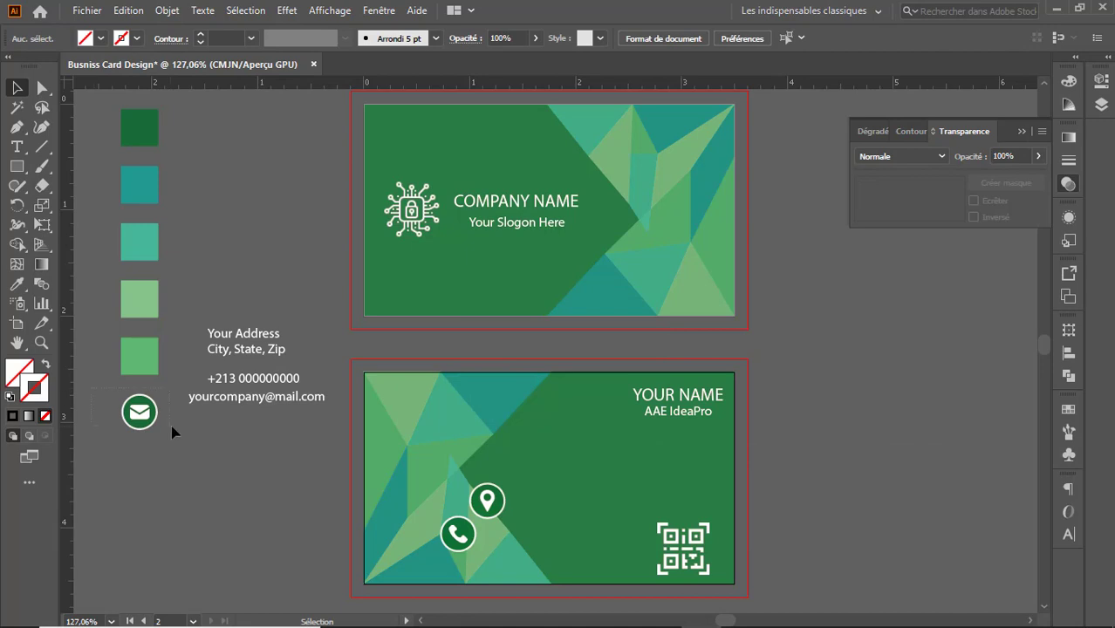
Place the envelope icon diagonally below and left of the phone icon on the second card and bring it to the front.
left_click_drag(139, 412, 430, 577)
right_click(430, 577)
mouse_move(588, 499)
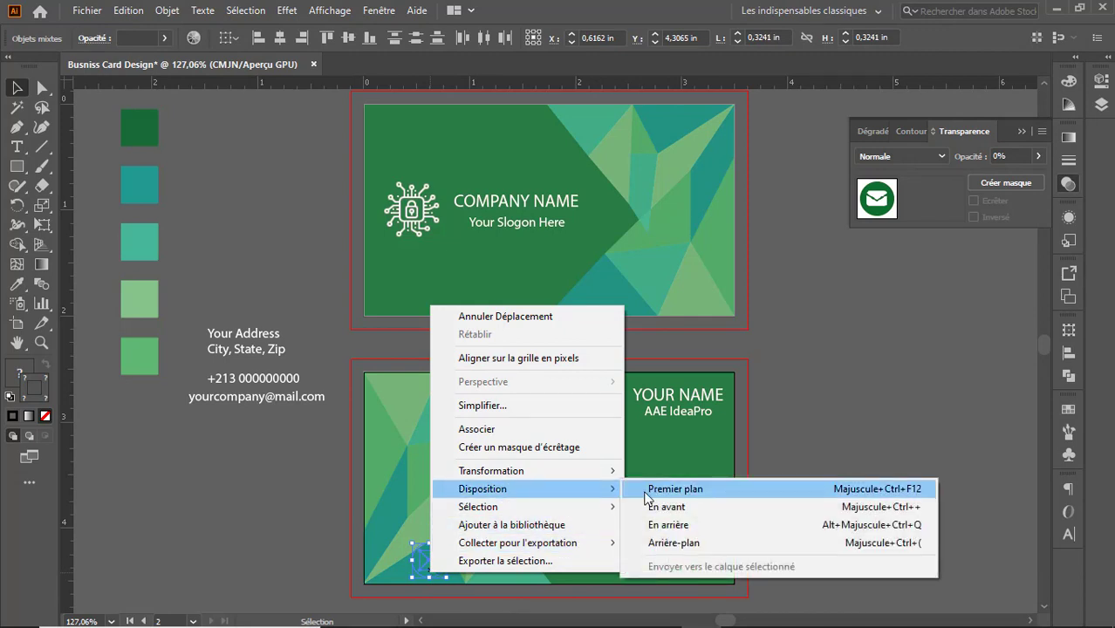
left_click(647, 490)
left_click(853, 496)
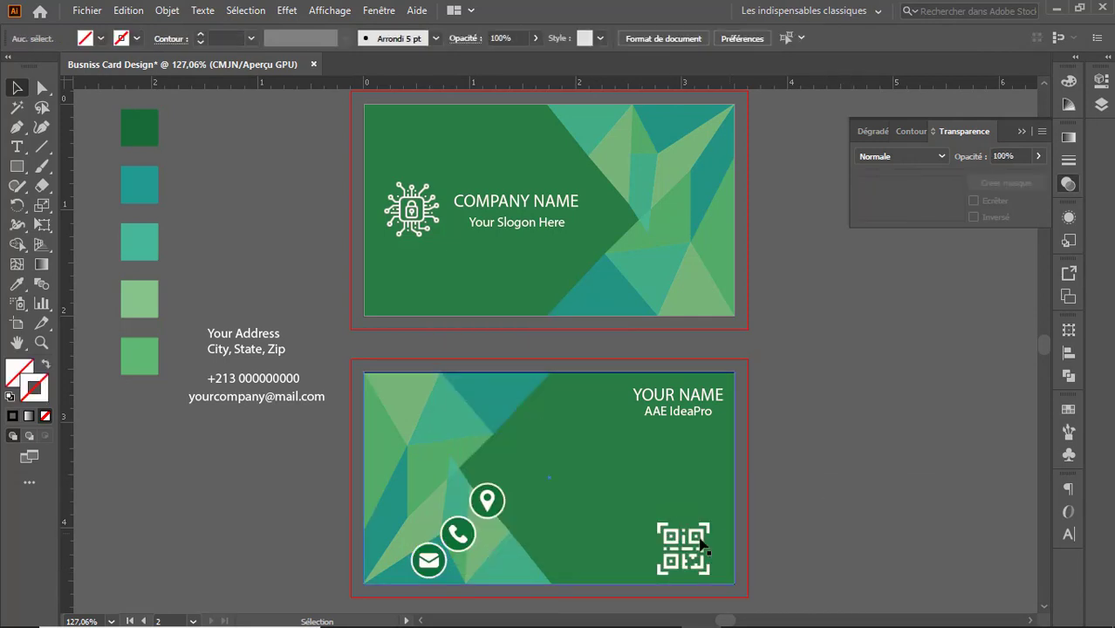
Nudge the phone icon and its circle slightly up to even the spacing between the three contact icons.
left_click(457, 533)
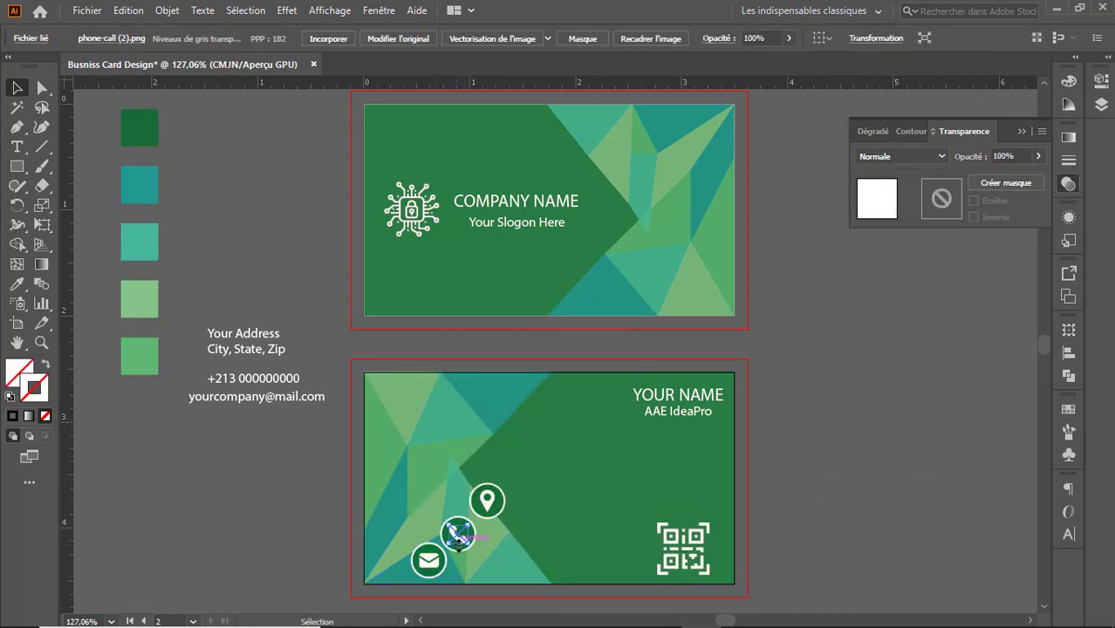
left_click(454, 547, "shift")
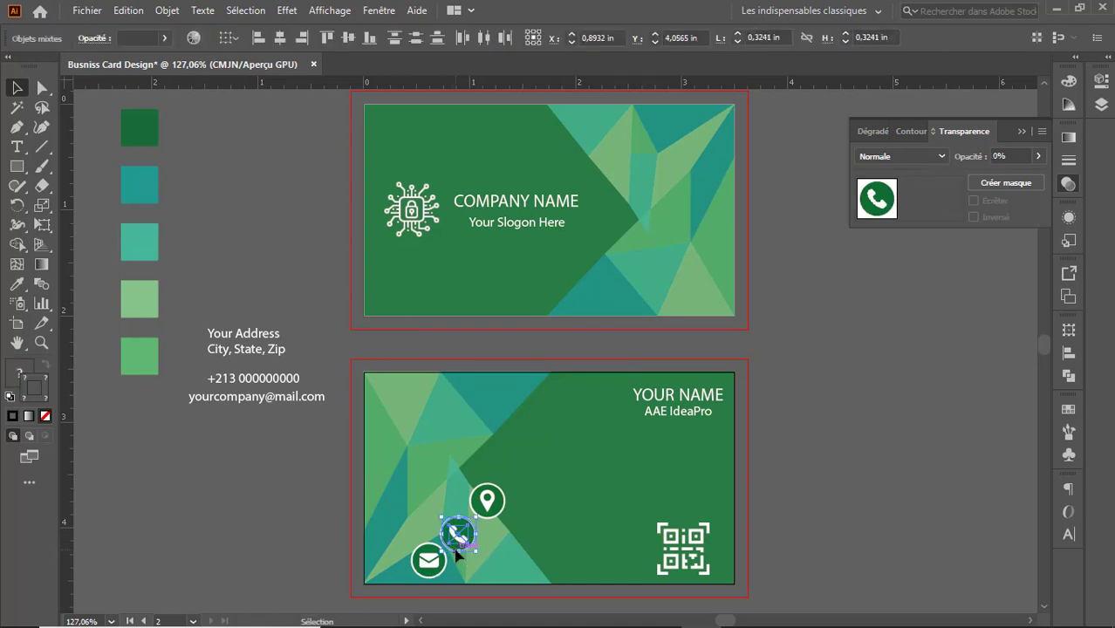
key("Up")
left_click(582, 483)
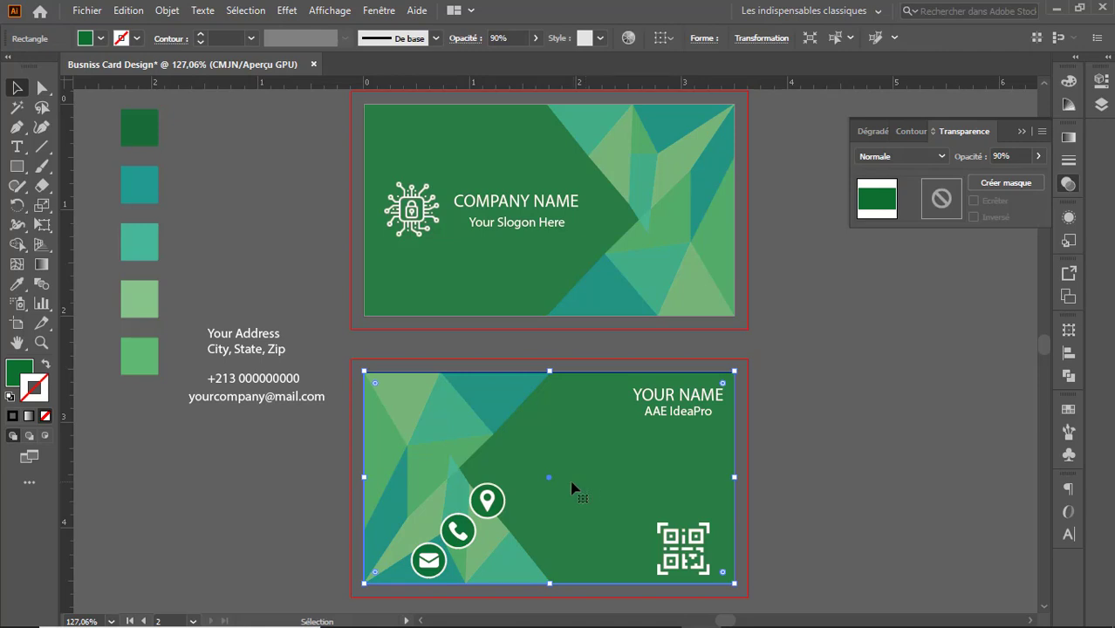
Place the two-line address text beside the location pin, bring it to the front and nudge it down to centre it on the icon.
left_click_drag(224, 342, 291, 343)
left_click_drag(291, 342, 530, 499)
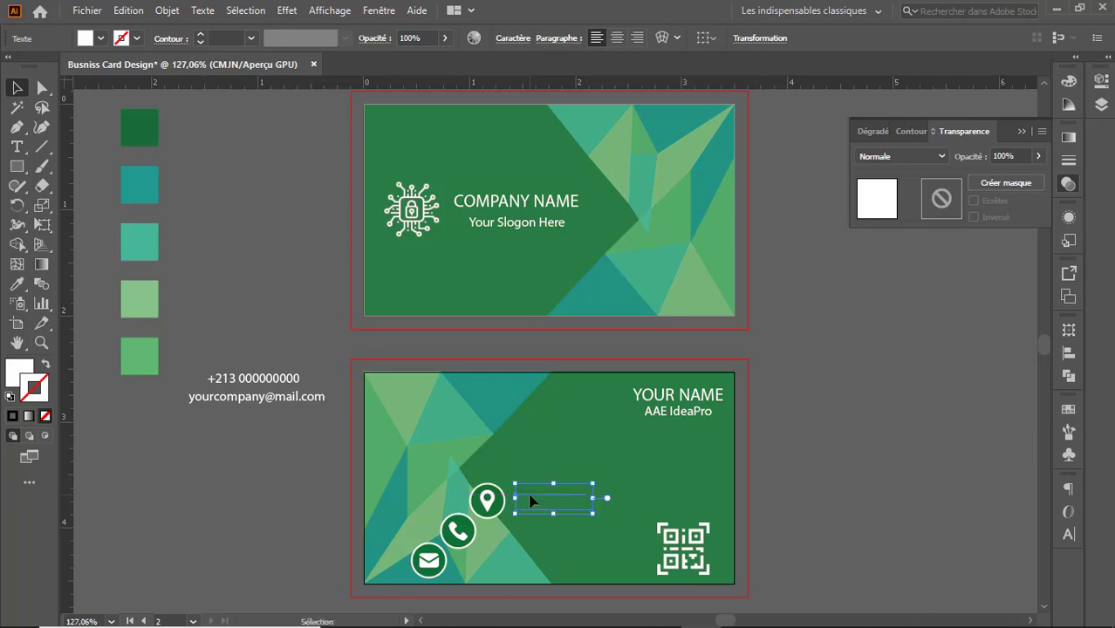
right_click(530, 500)
mouse_move(738, 412)
left_click(515, 412)
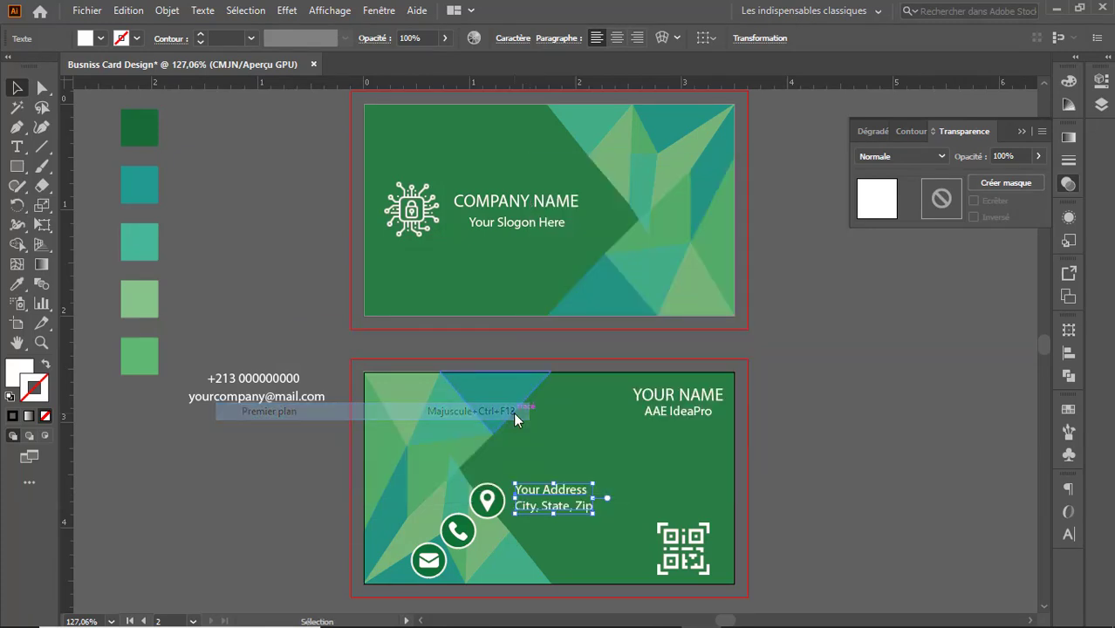
key("Down")
key("Down")
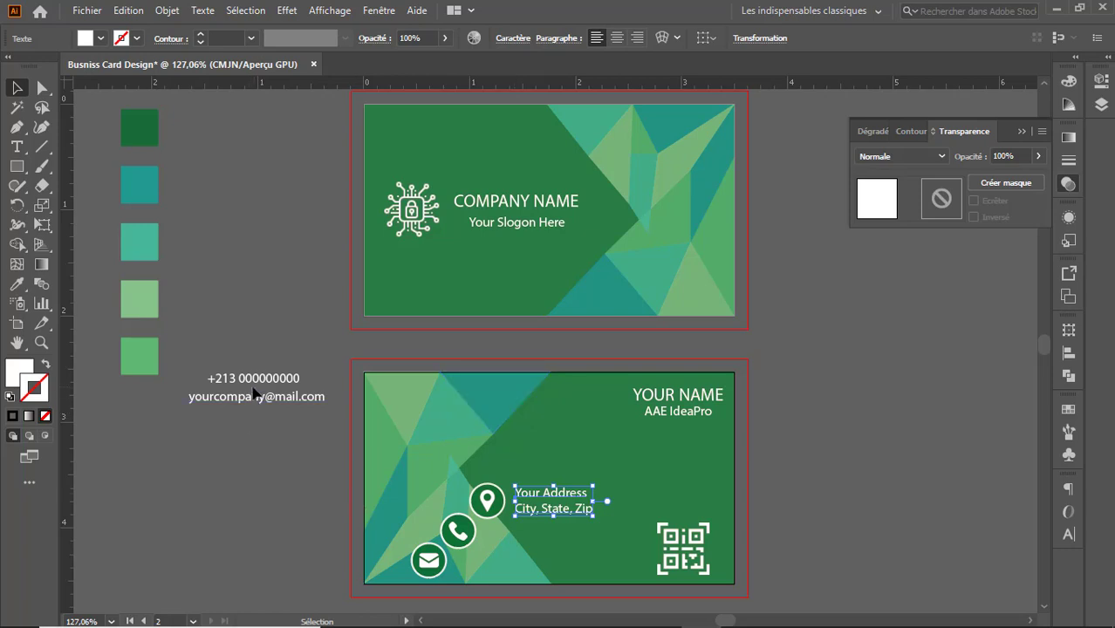
Place the phone number text beside the phone icon, bring it to the front and nudge it slightly down and left.
left_click_drag(252, 383, 524, 540)
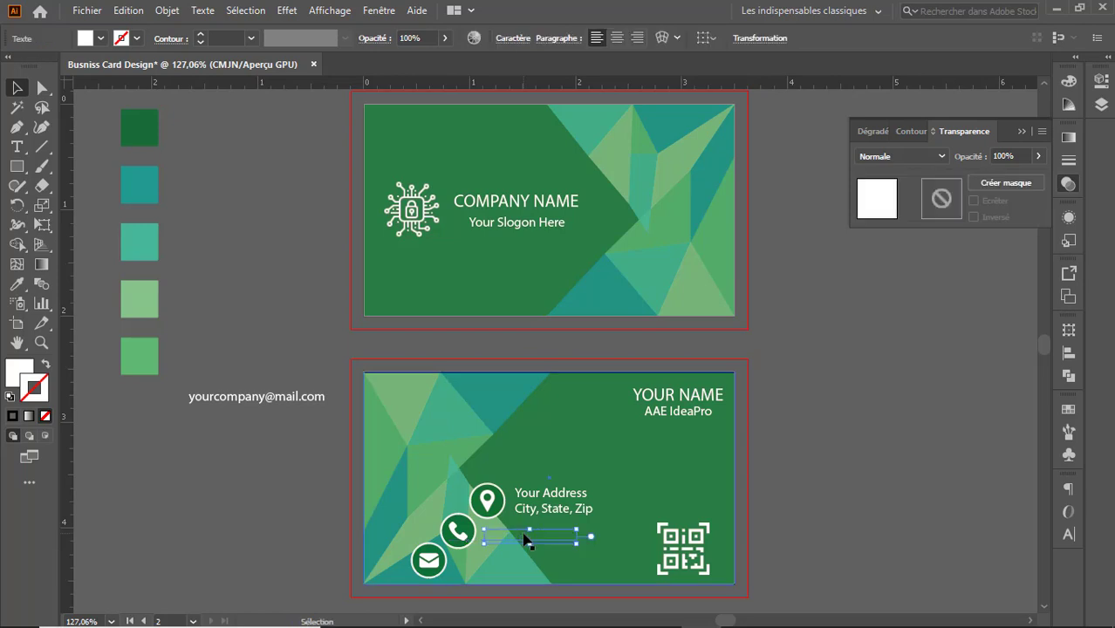
right_click(524, 540)
mouse_move(558, 448)
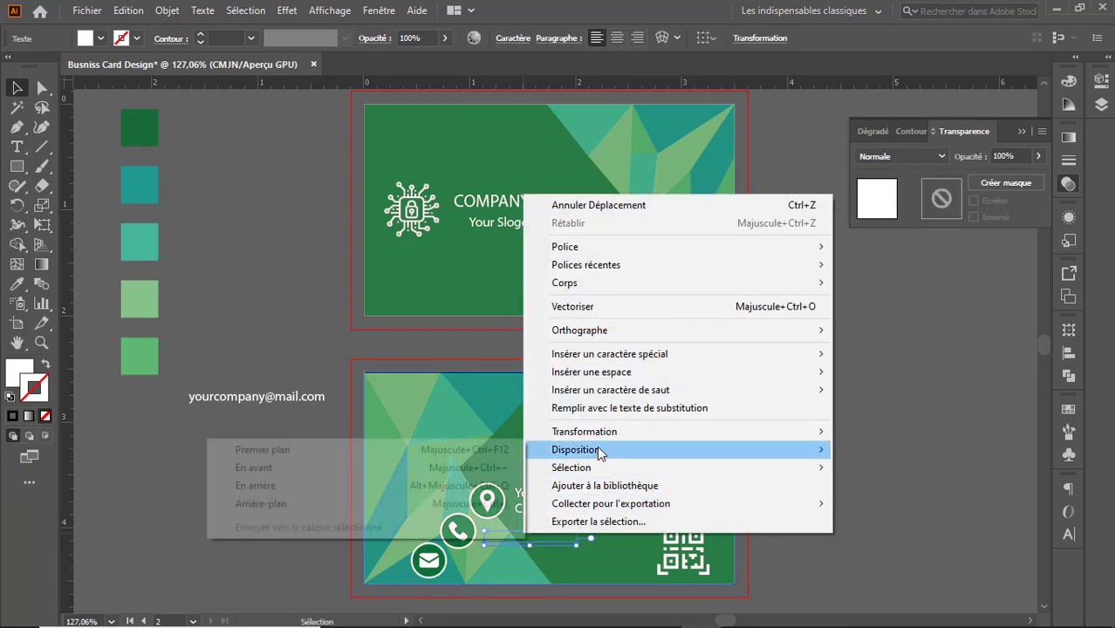
left_click(516, 449)
key("Down")
key("Left")
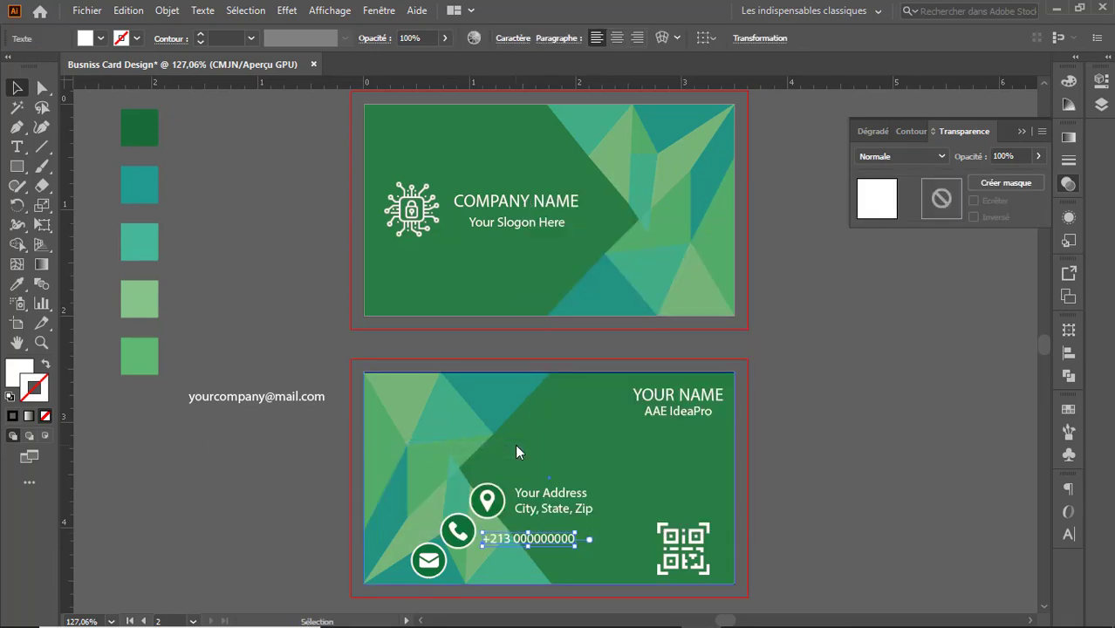
left_click(243, 504)
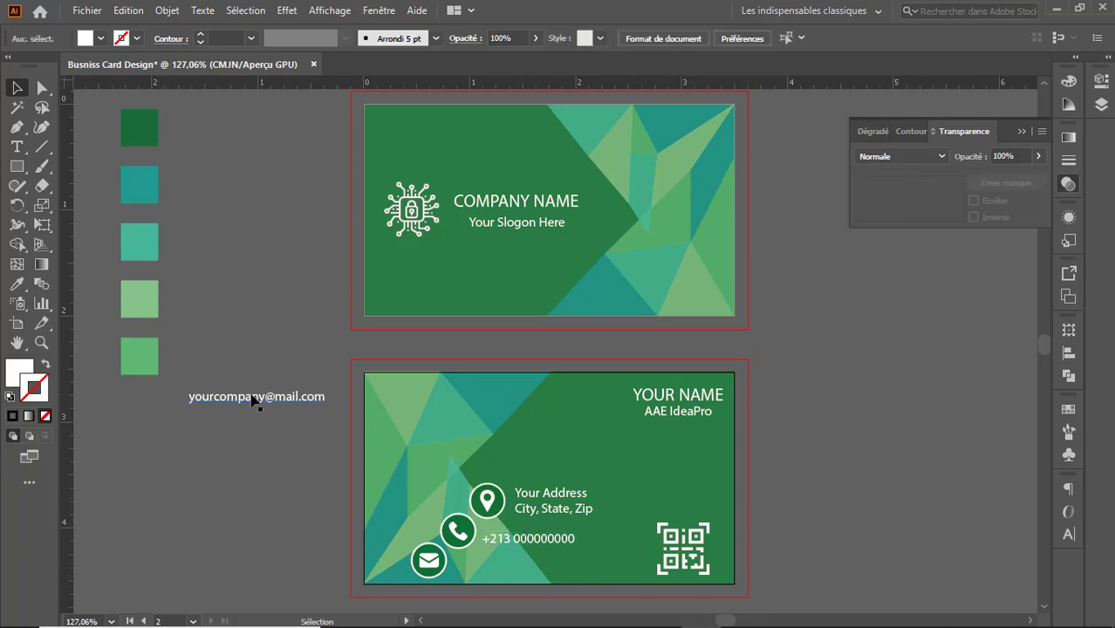
Place the e-mail address text beside the envelope icon, bring it to the front and deselect it.
left_click_drag(256, 400, 518, 569)
right_click(530, 567)
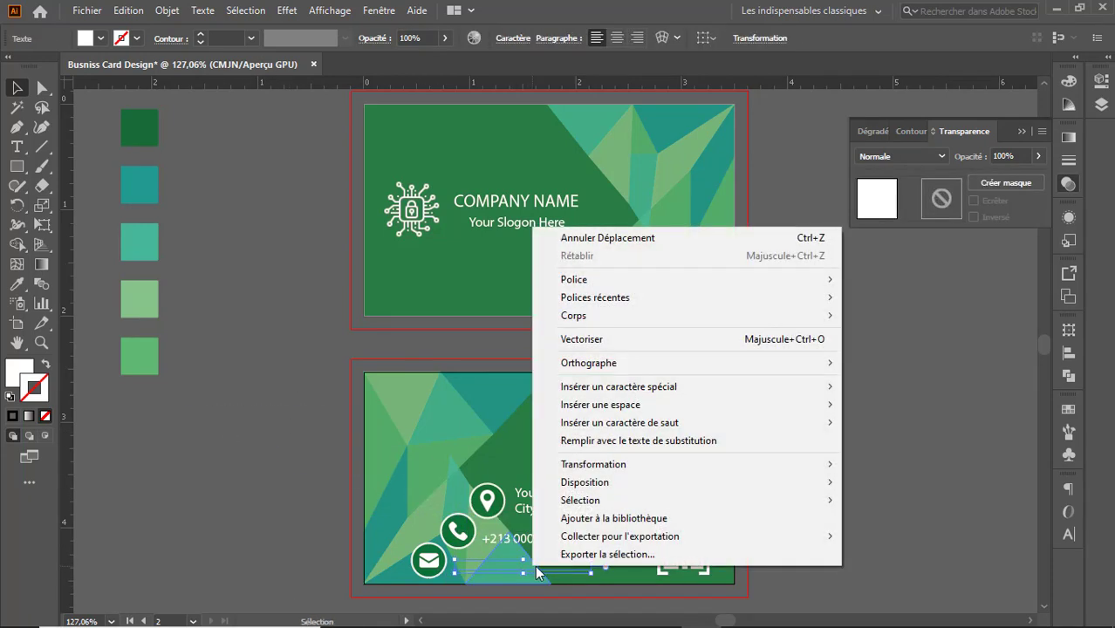
mouse_move(598, 410)
left_click(248, 480)
left_click(246, 505)
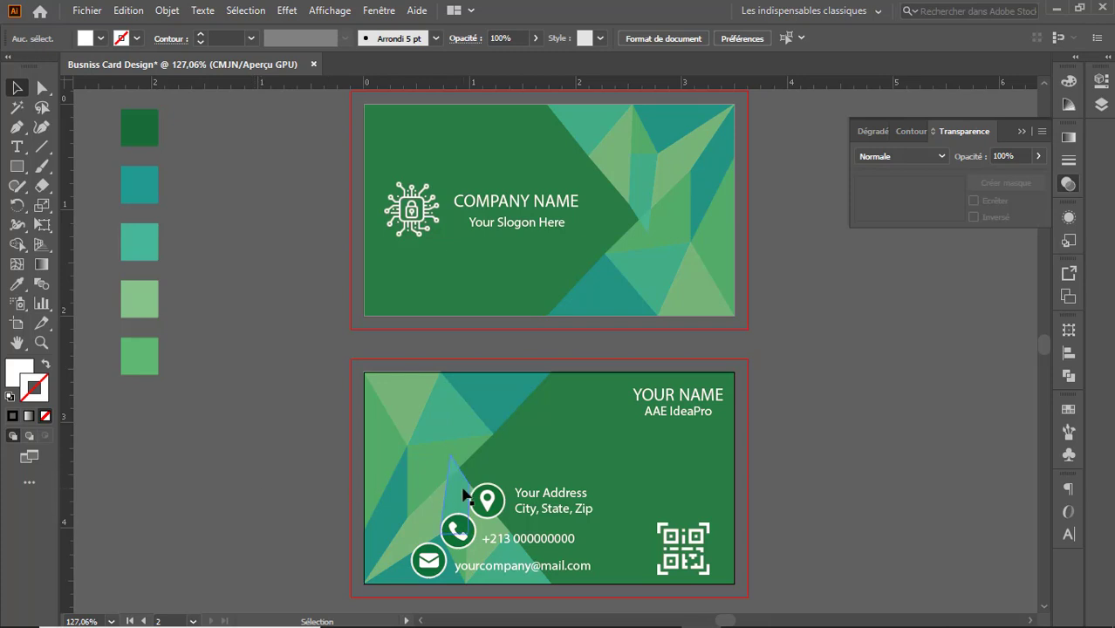
Nudge the phone number text slightly up to line it up with the phone icon, and deselect it.
left_click(536, 539)
key("Up")
key("Up")
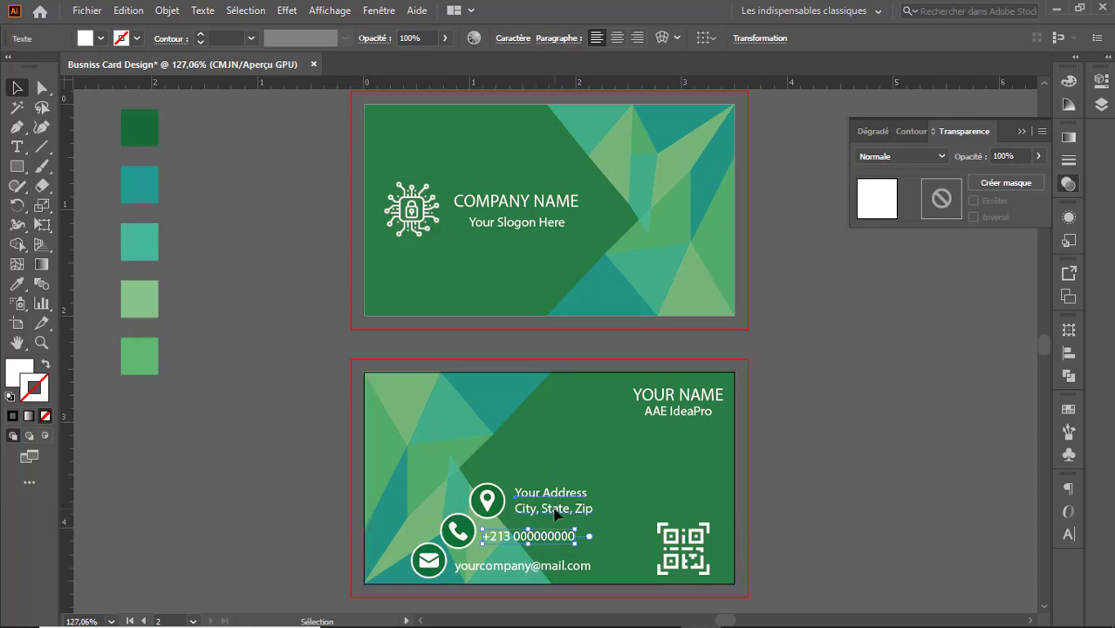
left_click(554, 515)
left_click(860, 497)
key("x")
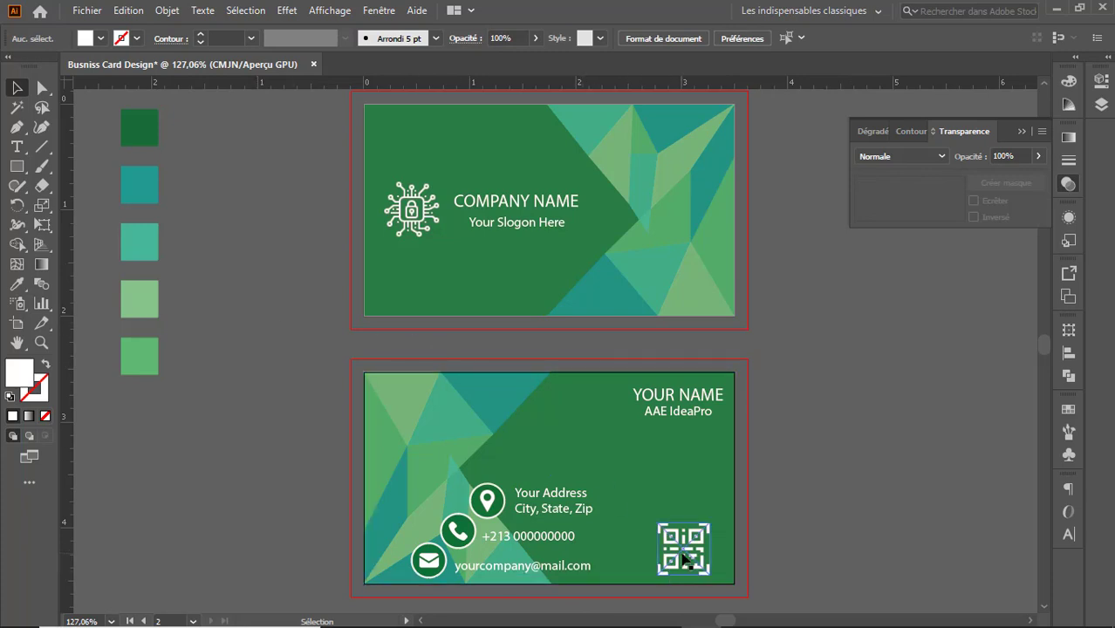
Scale the QR code down slightly and nudge it left to sit centred below the name text.
left_click(662, 571)
left_click_drag(660, 574, 665, 567)
key("Left")
key("Left")
key("Left")
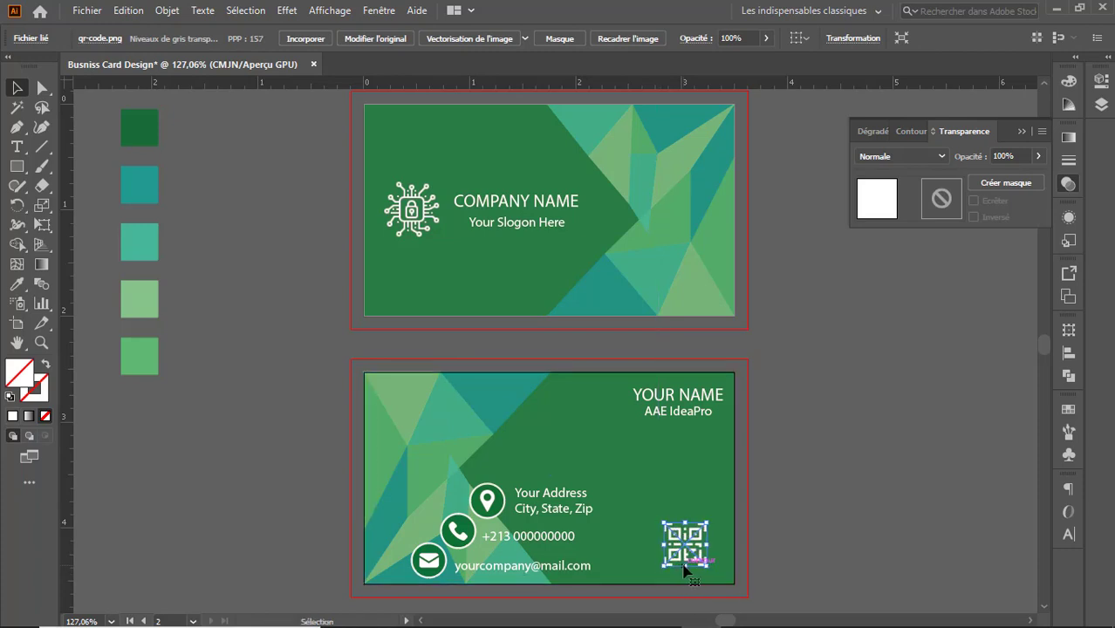
key("Left")
key("Left")
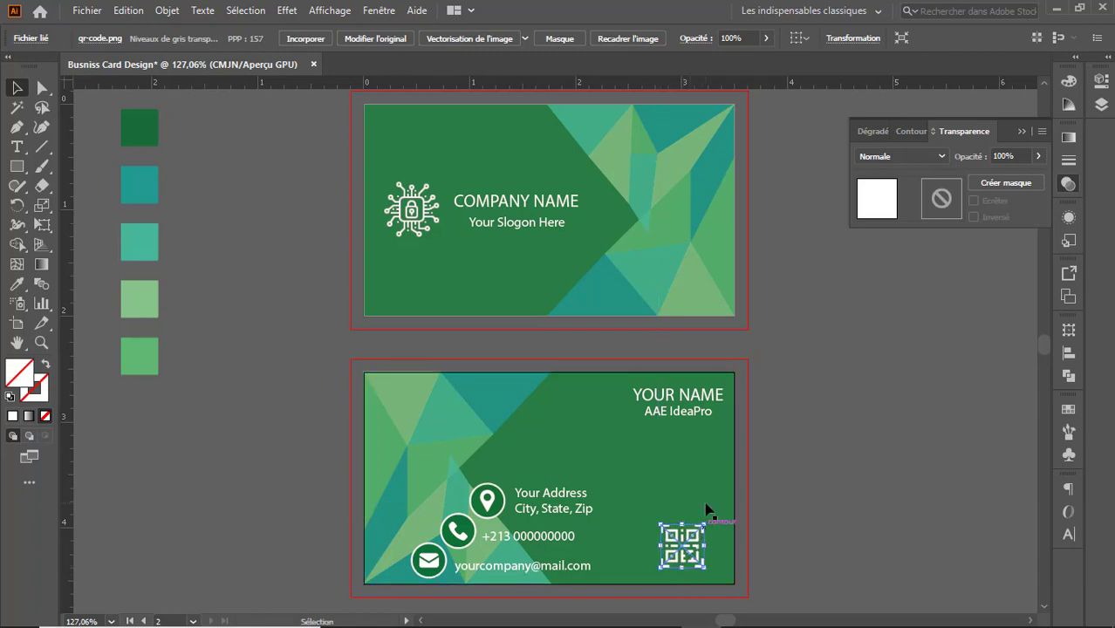
left_click(668, 405, "shift")
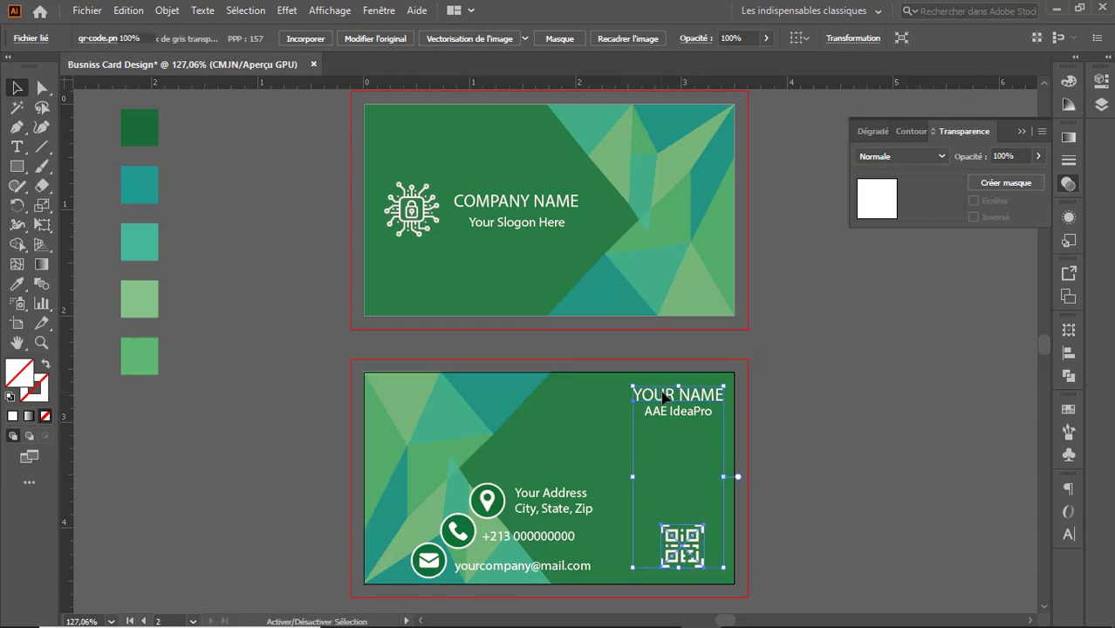
left_click(680, 539, "shift")
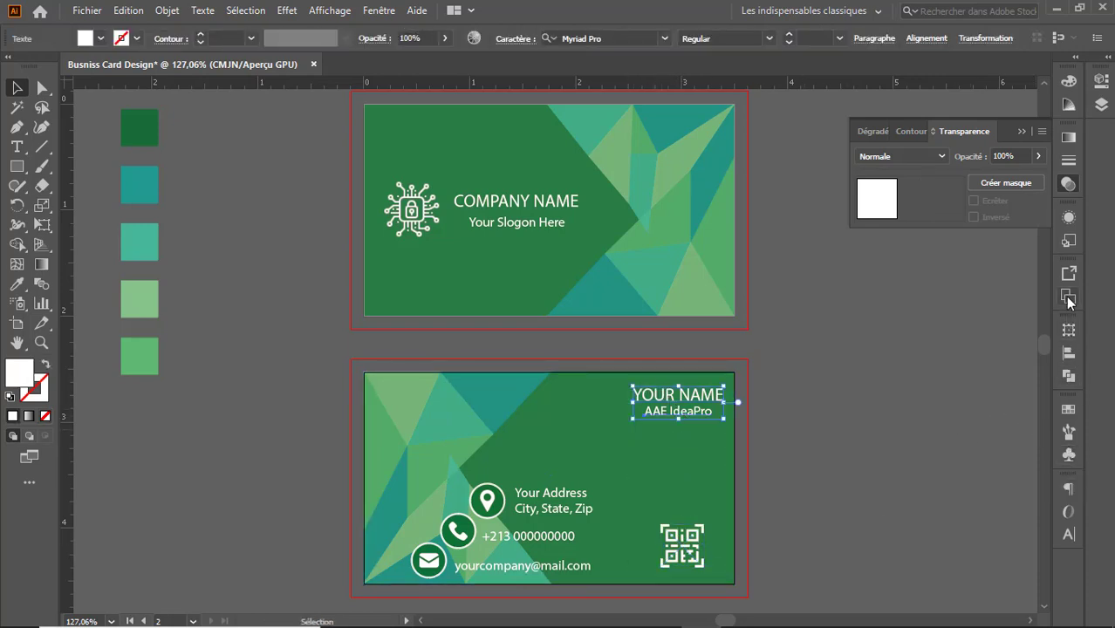
left_click(1068, 355)
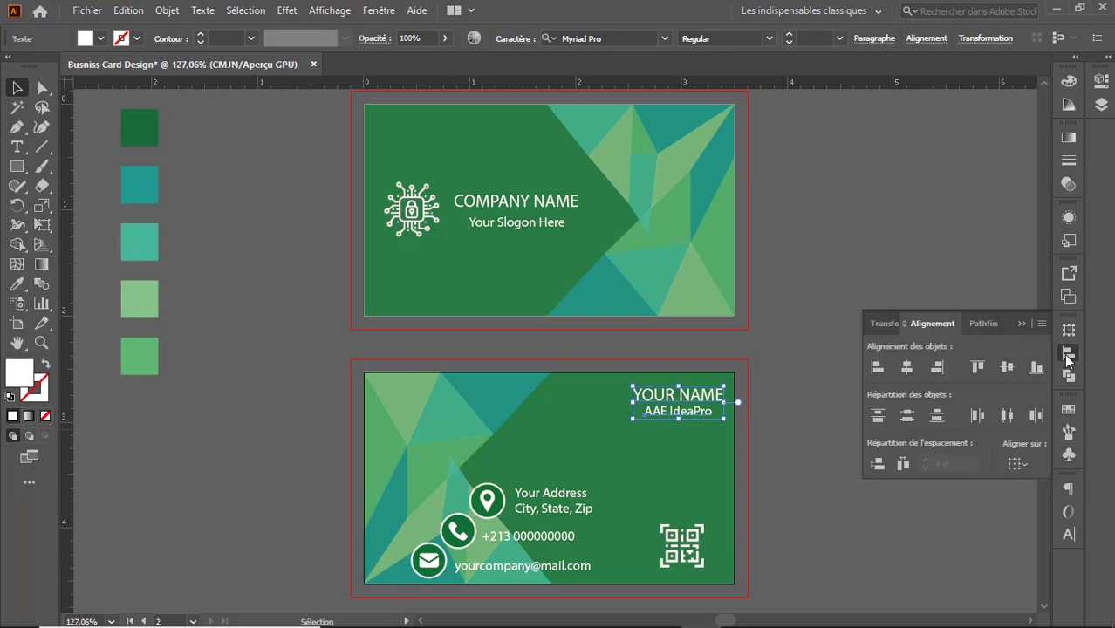
left_click(835, 403)
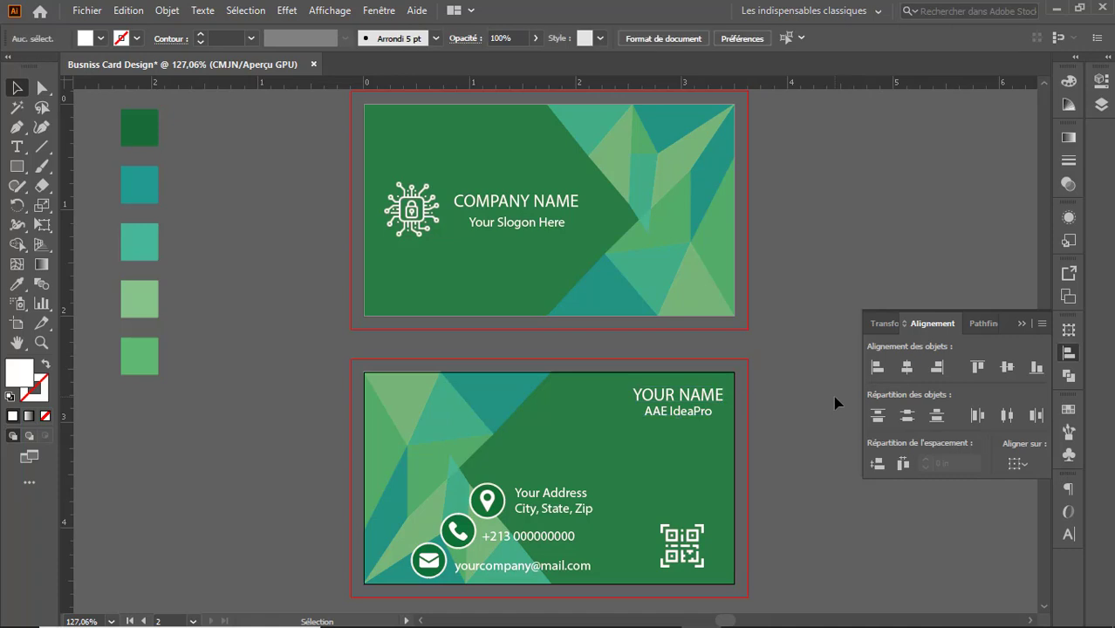
left_click(1021, 324)
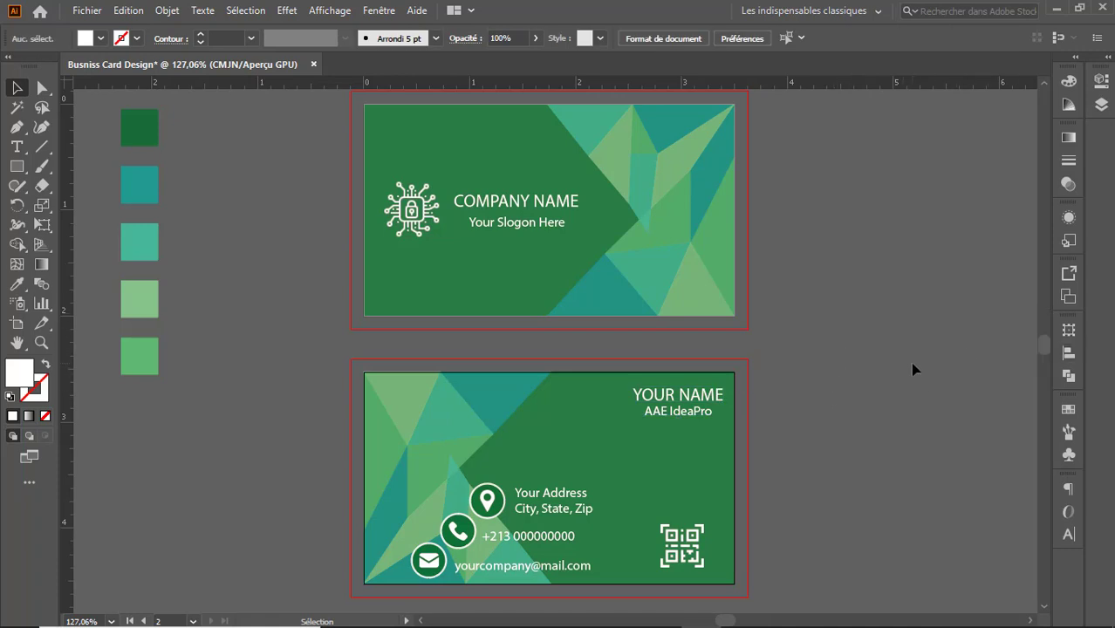
scroll(914, 361, "up", 1)
scroll(915, 361, "down", 1)
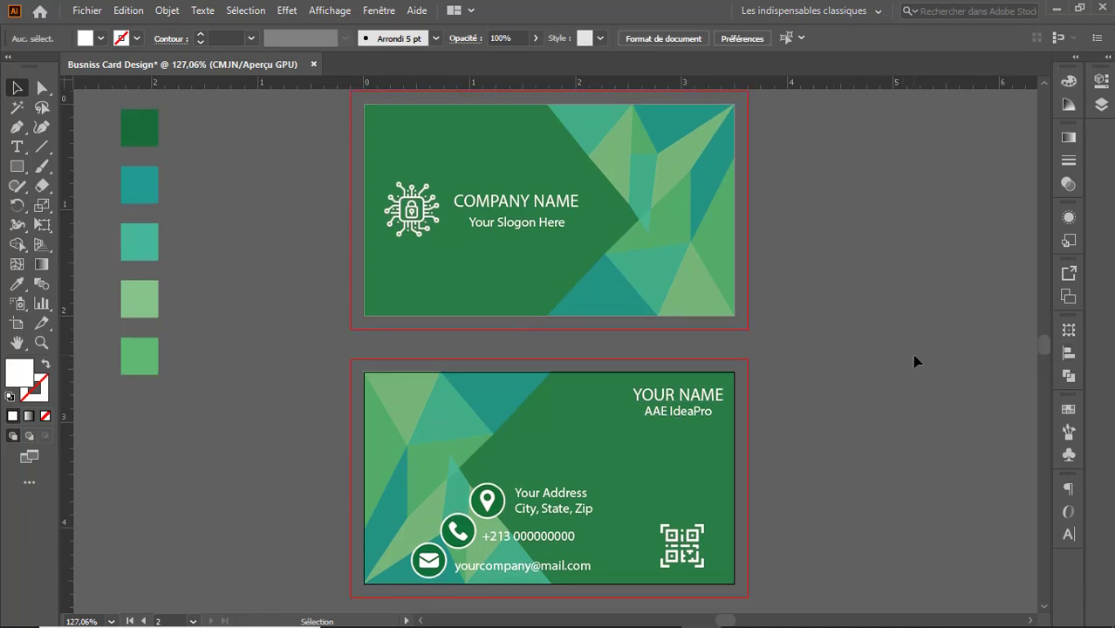